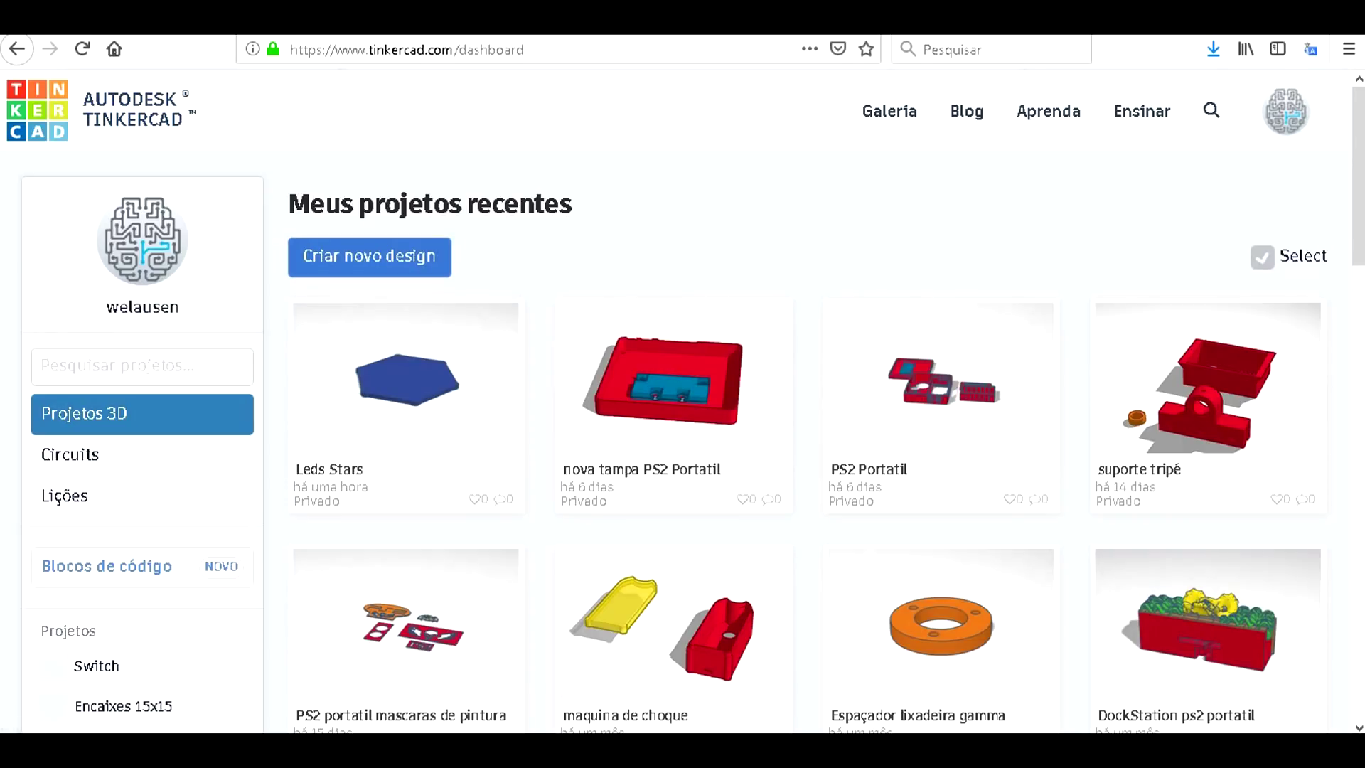
Create a new 3D design and place a solid cylinder near the middle of the workplane.
click(368, 257)
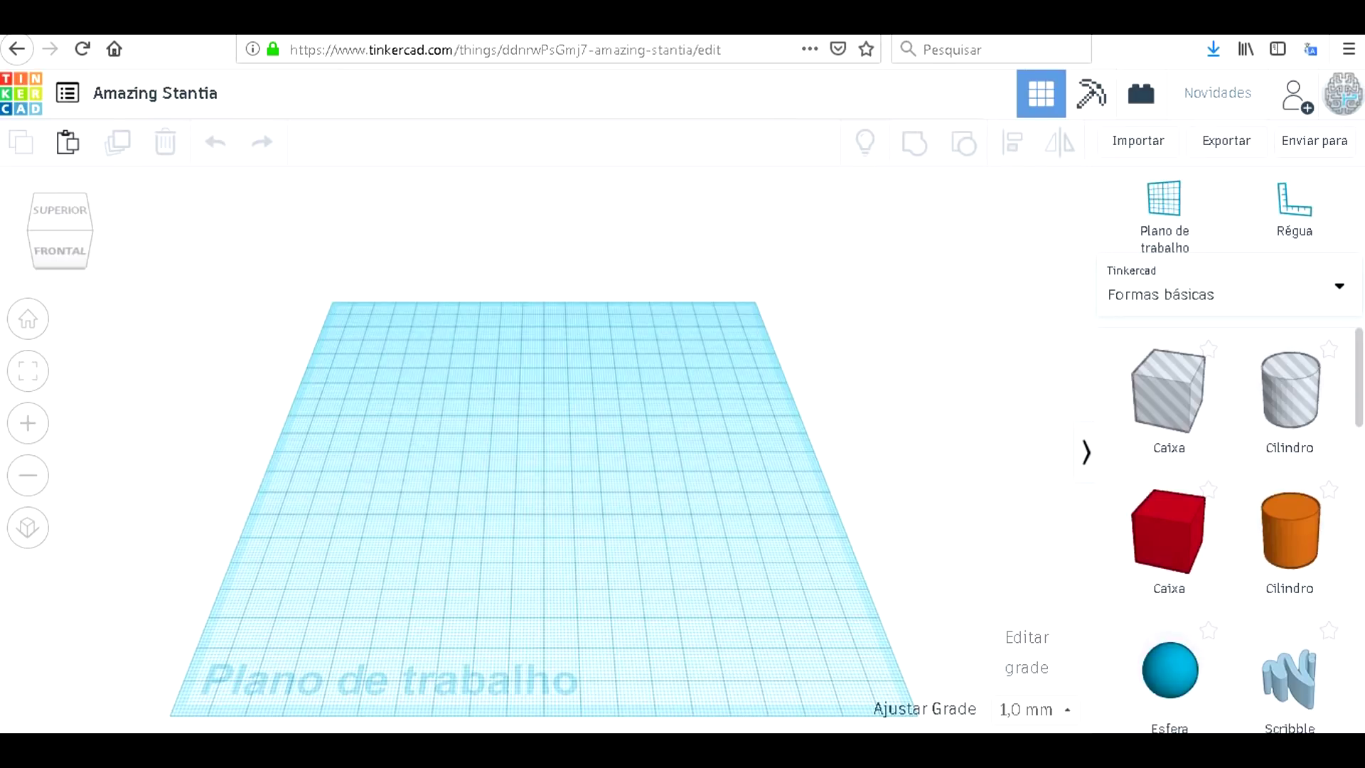
scroll(1169, 398, down, 3)
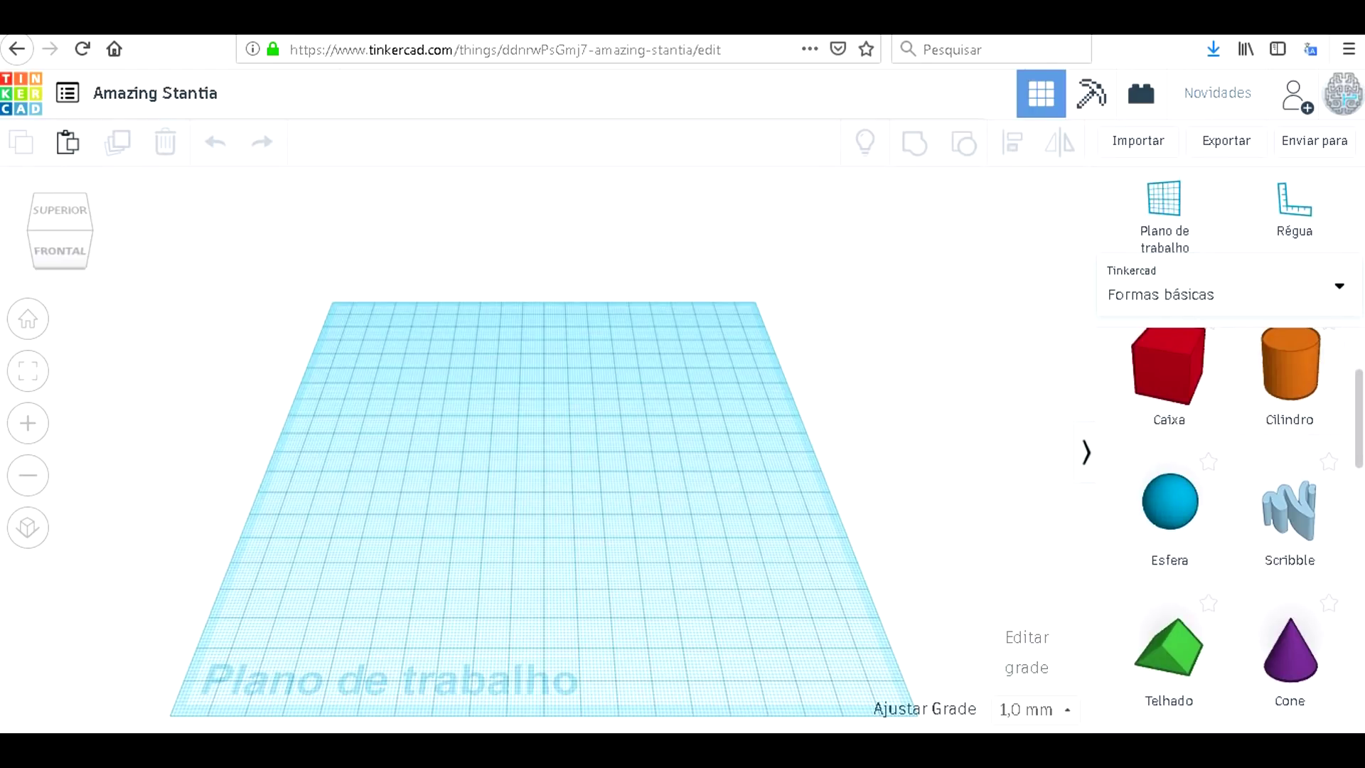
drag(1290, 374, 491, 437)
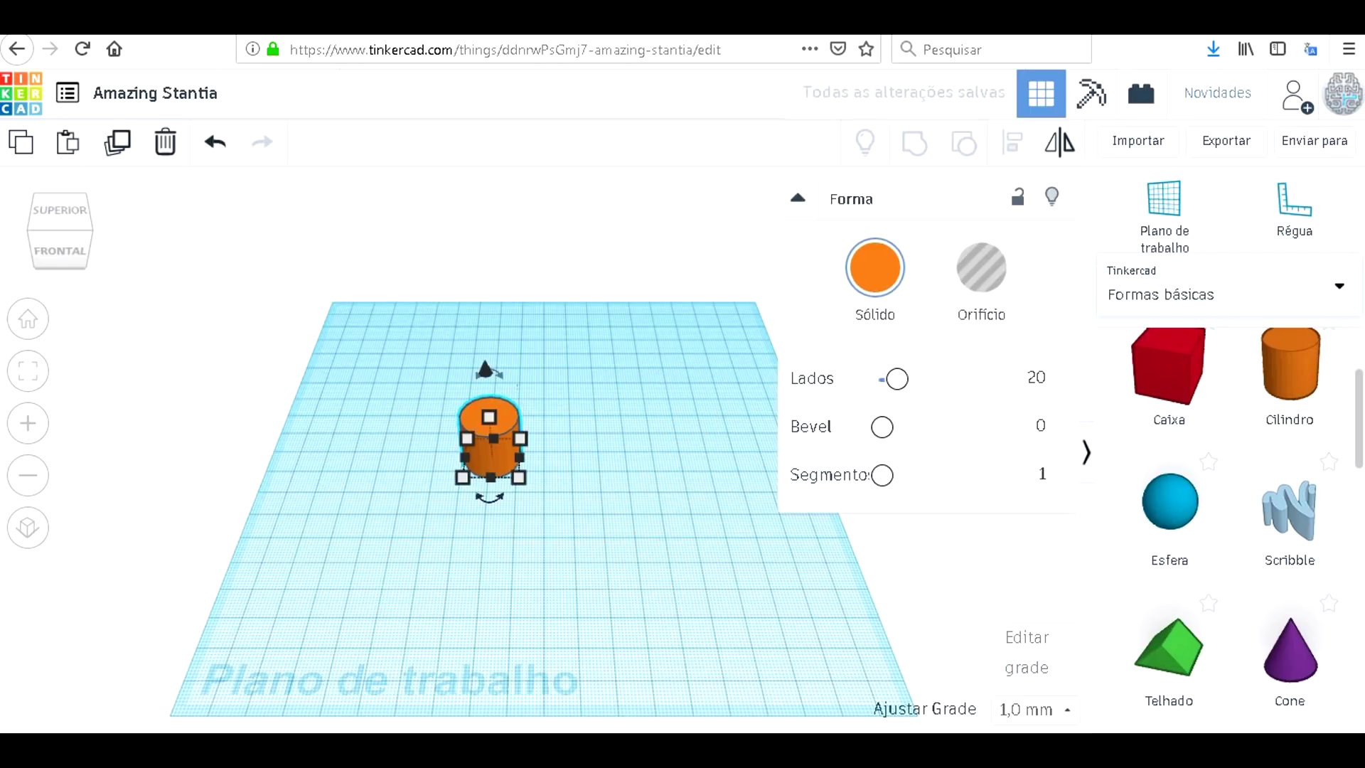
Set the cylinder's number of sides to 64 for a smoother outline.
mouse_move(519, 457)
scroll(542, 455, up, 5)
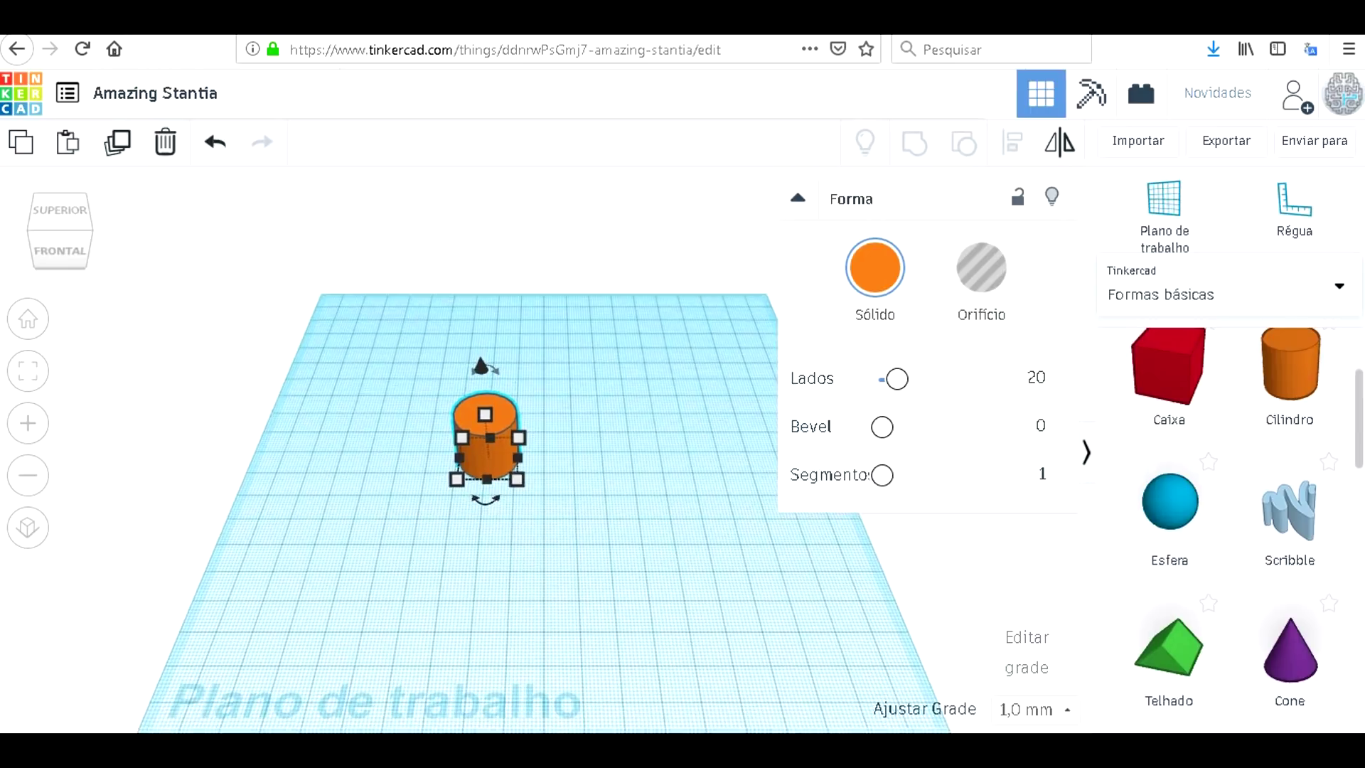
scroll(542, 454, up, 4)
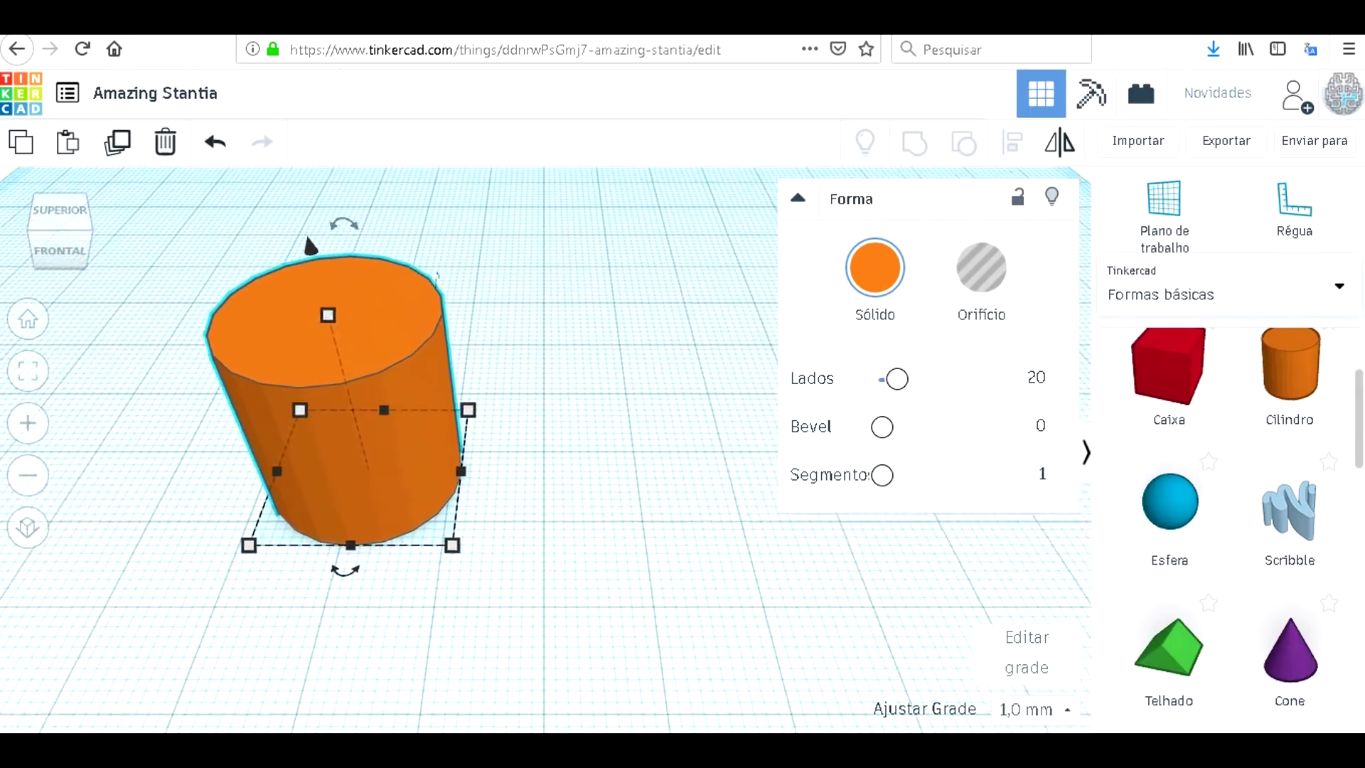
scroll(541, 454, down, 2)
mouse_move(474, 414)
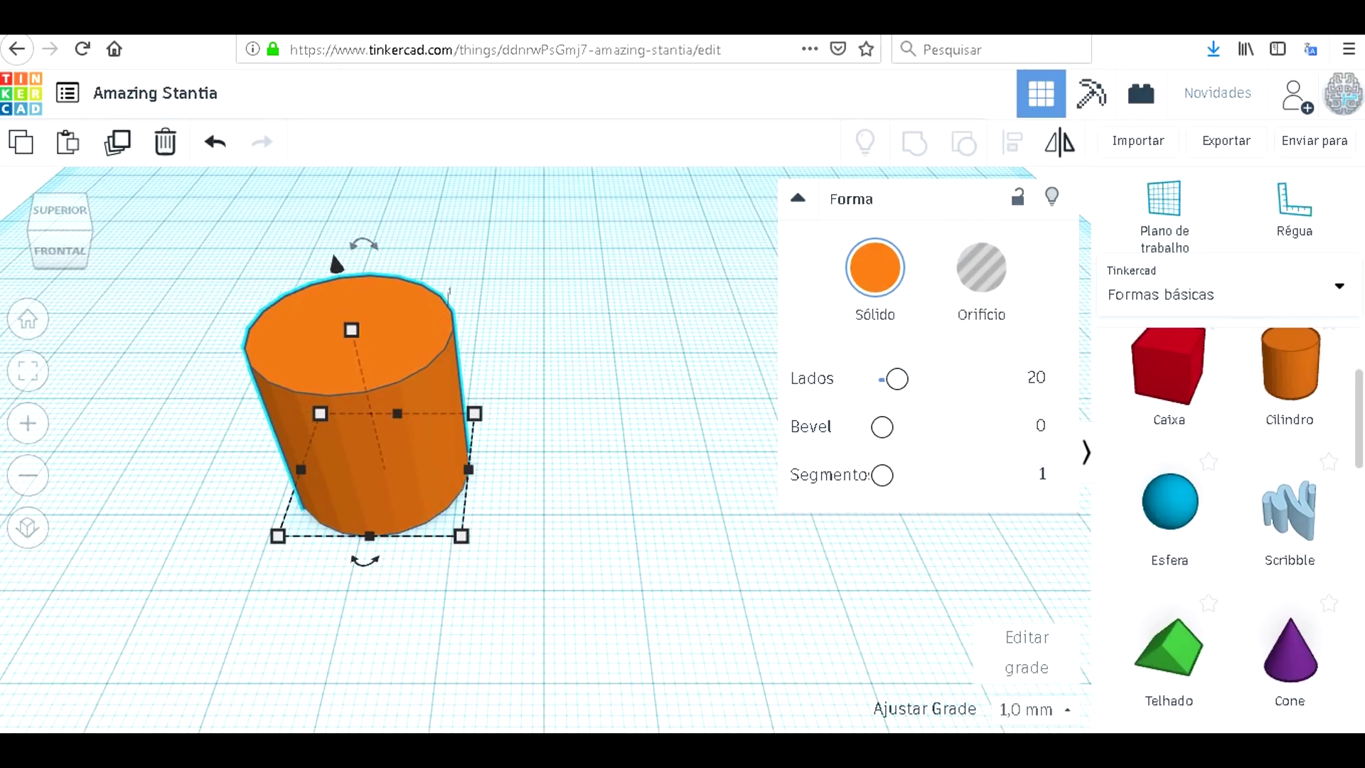
drag(896, 378, 985, 378)
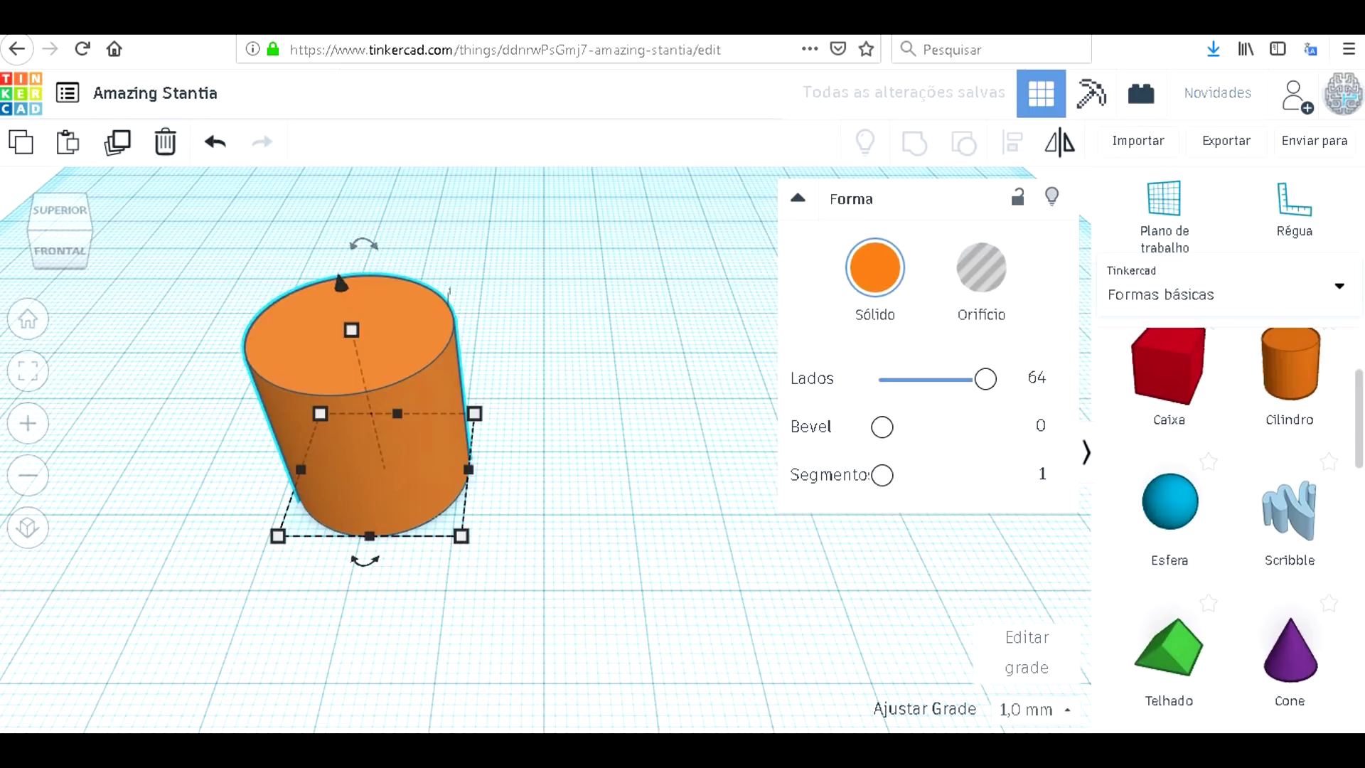
Try the cylinder as a hole and return it to solid orange.
key(h)
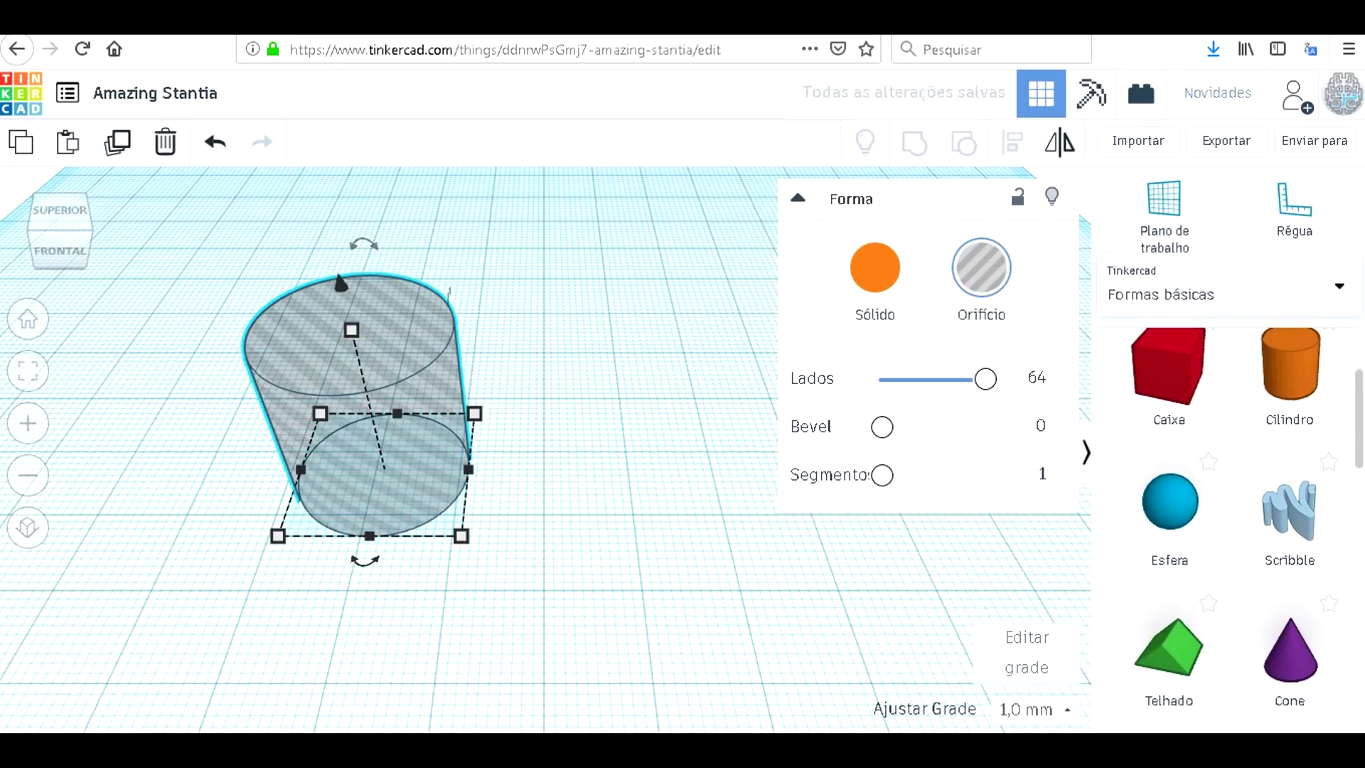
click(875, 267)
scroll(544, 450, down, 3)
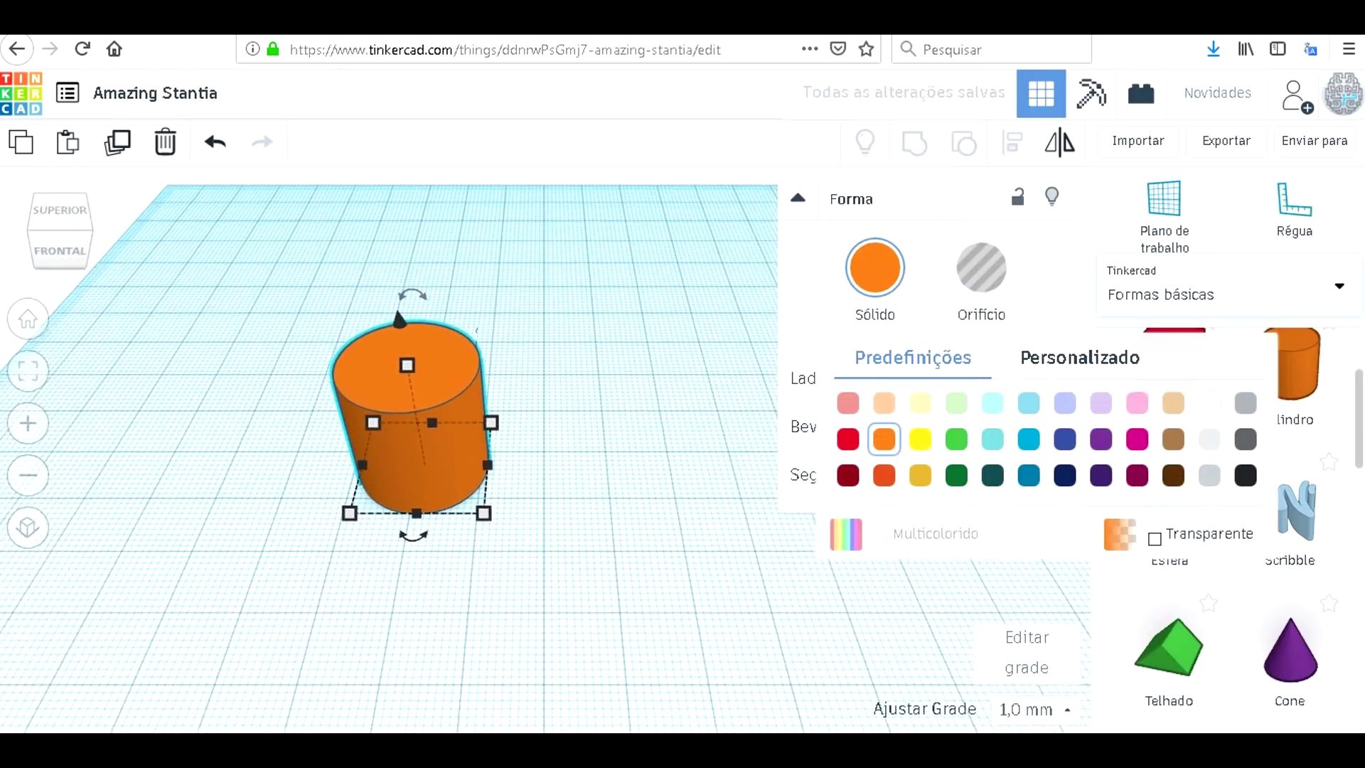
scroll(544, 450, down, 2)
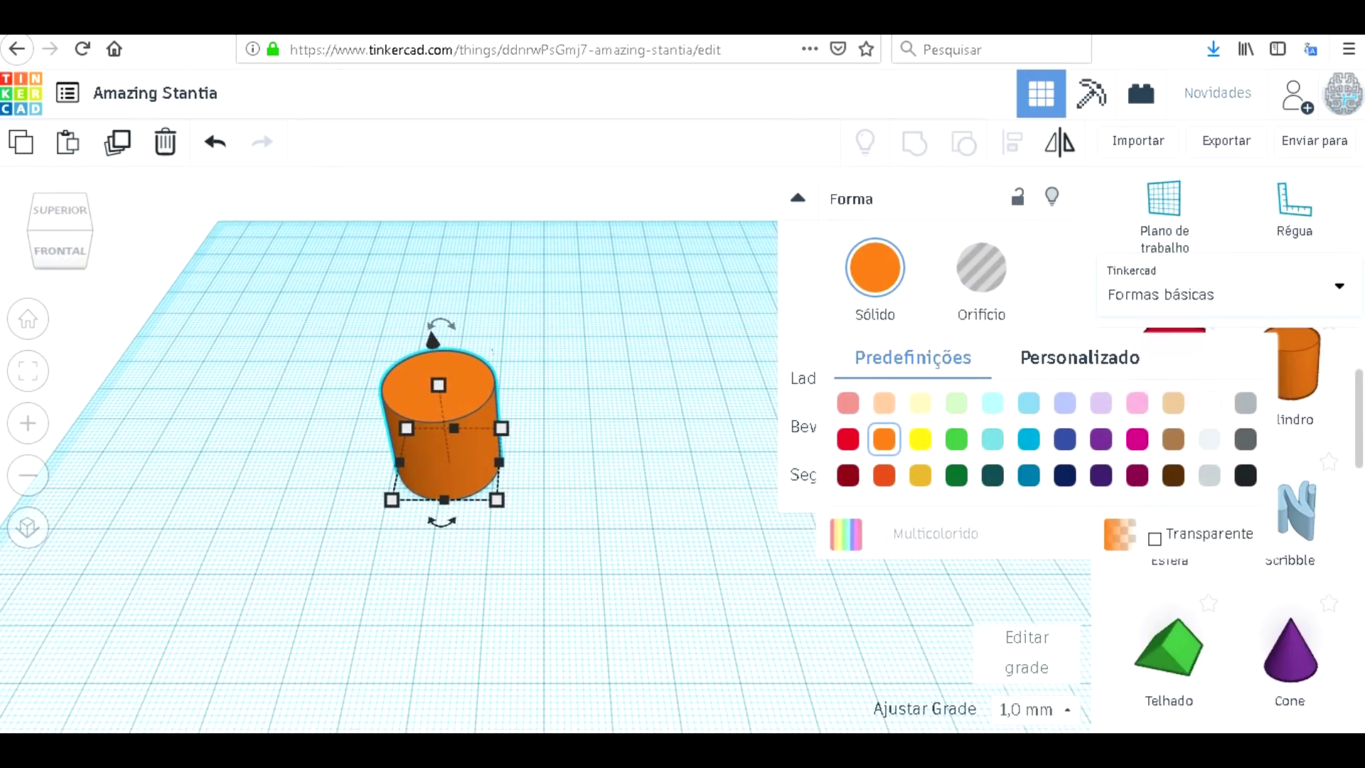
scroll(544, 449, down, 4)
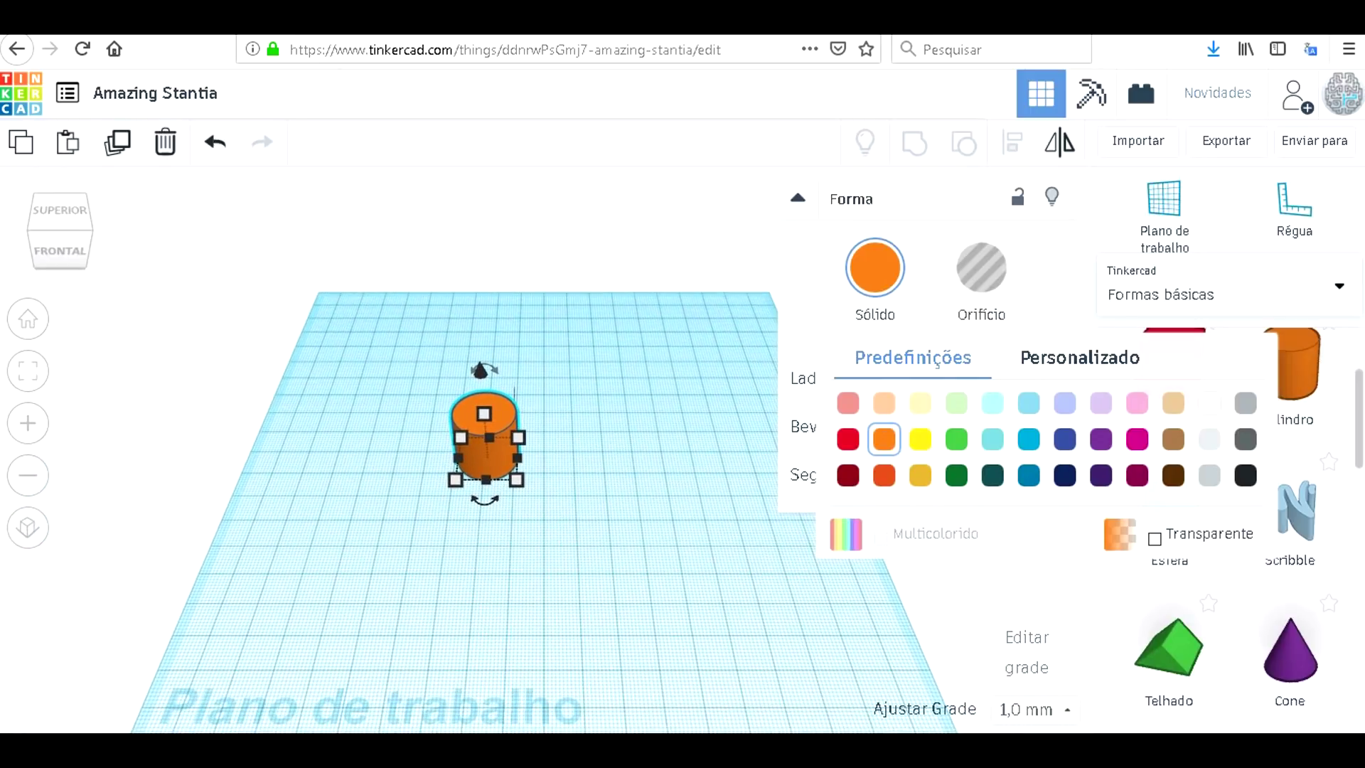
scroll(544, 450, down, 2)
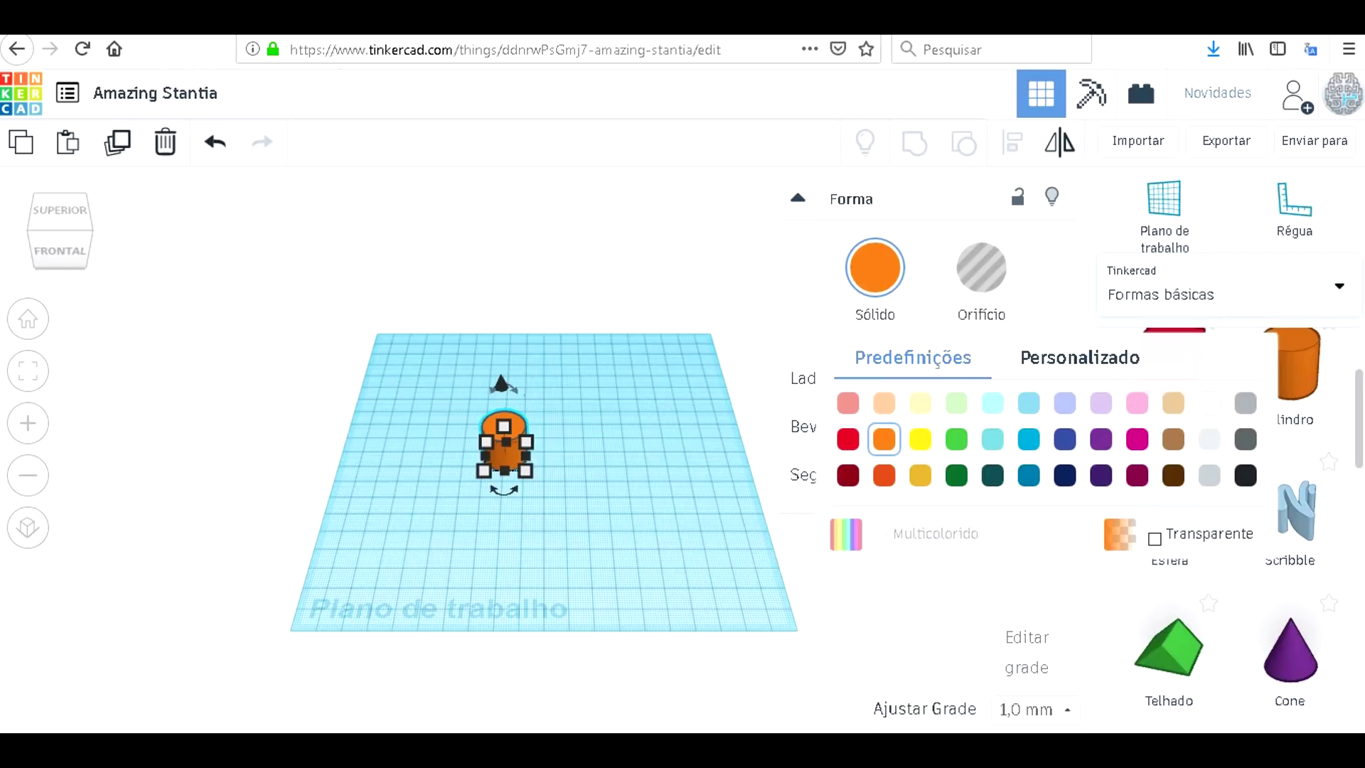
scroll(497, 440, up, 2)
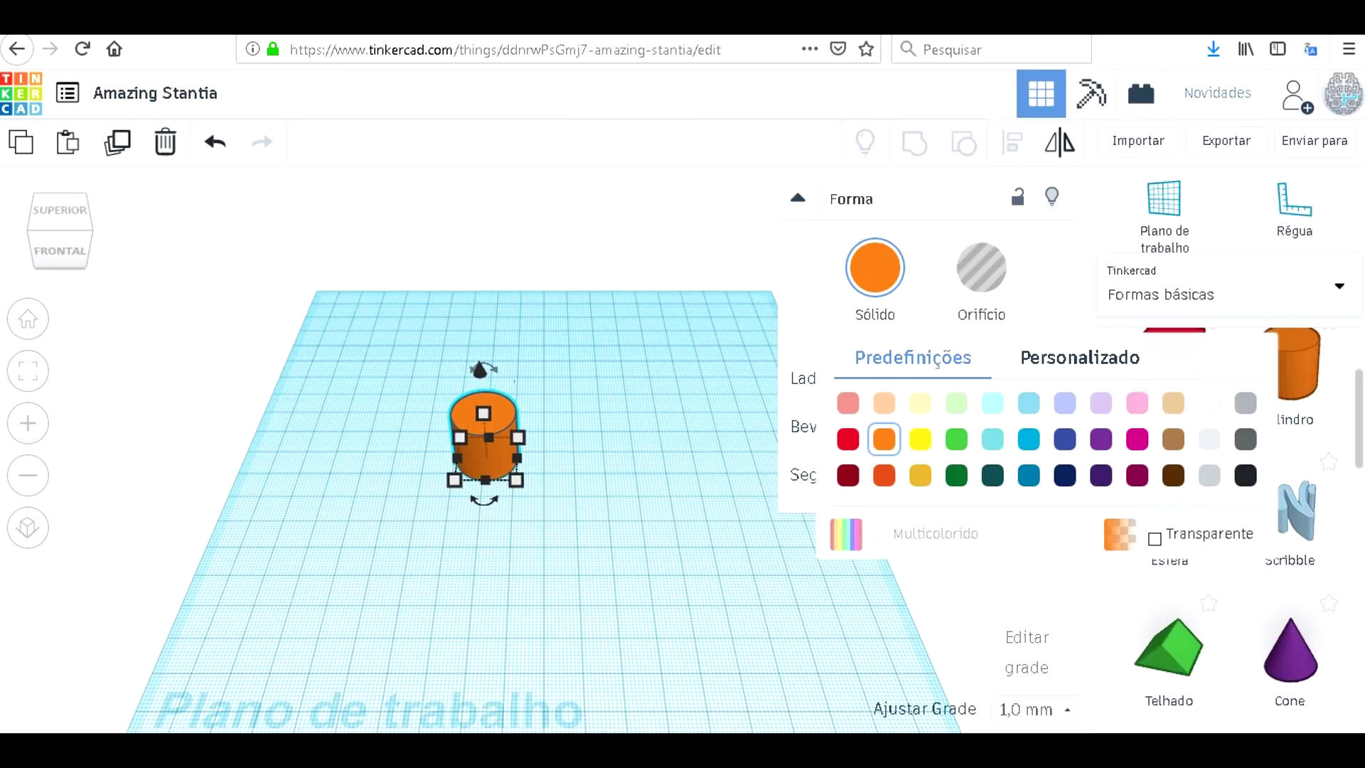
Set the cylinder's width to 176 mm.
click(484, 500)
click(517, 458)
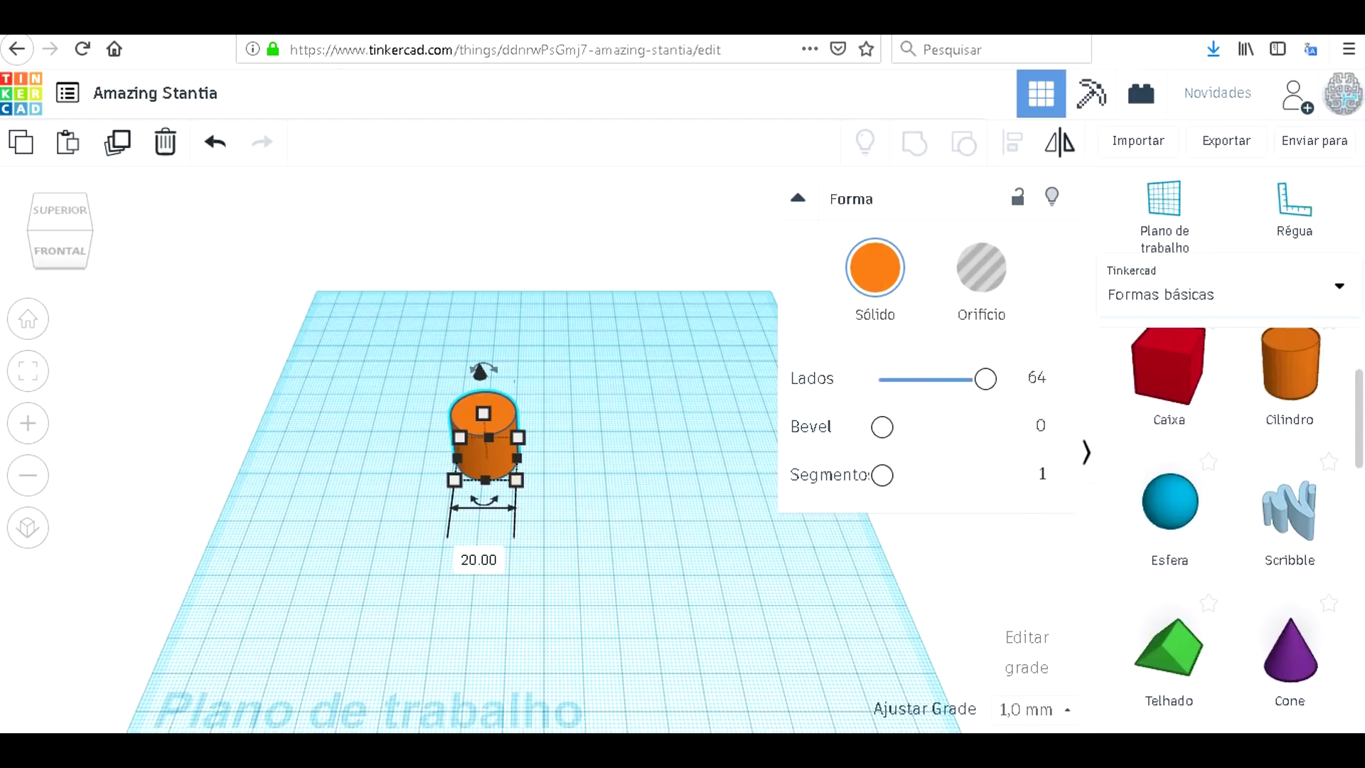
click(478, 560)
text(176)
key(Return)
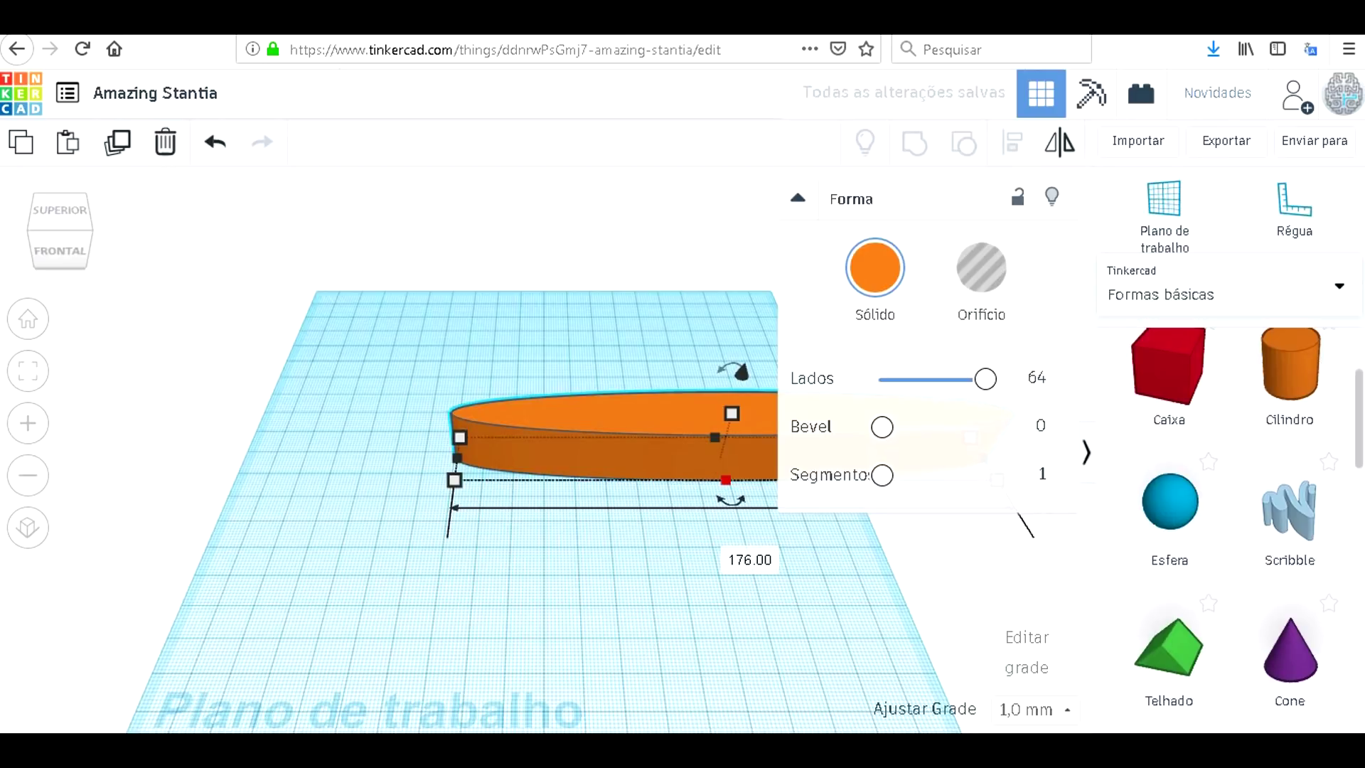
Set the cylinder's depth to 176 mm and move the shape so it sits fully within the workplane.
scroll(498, 462, down, 3)
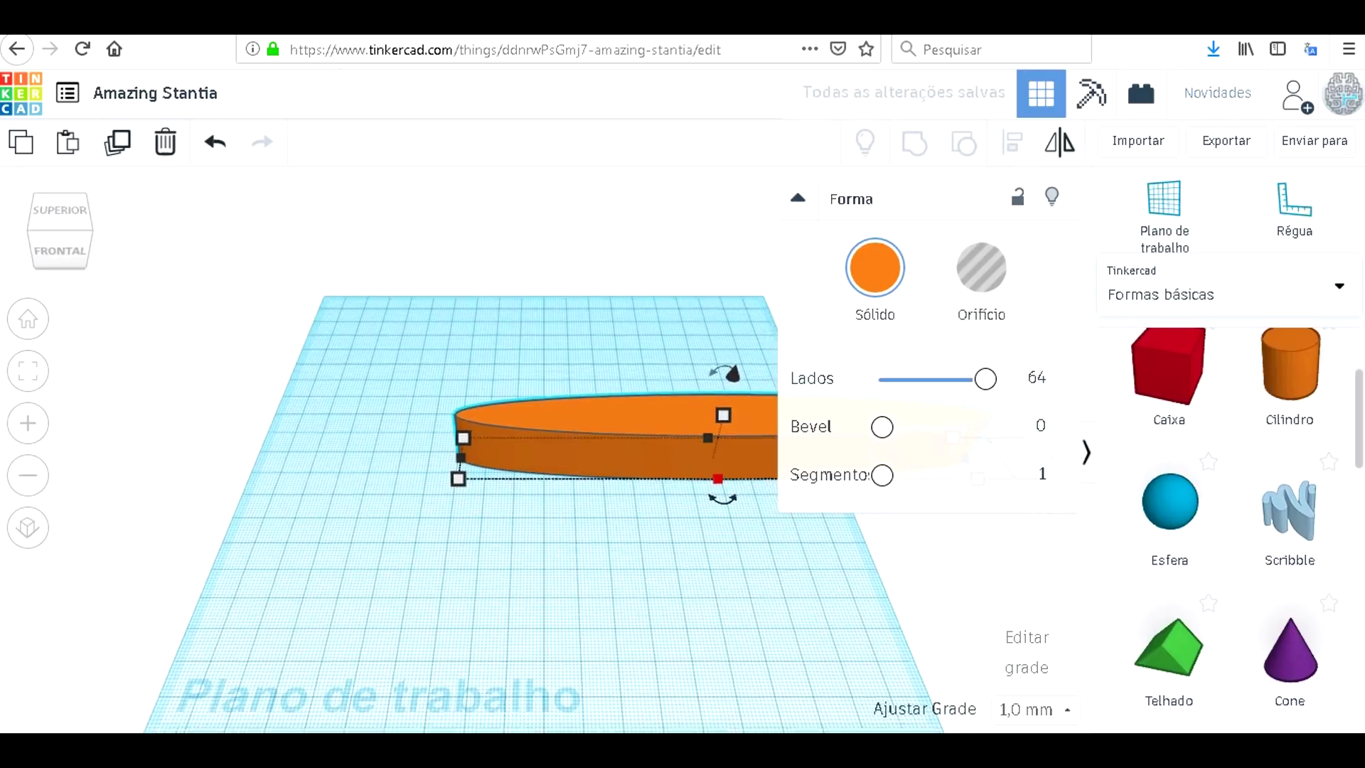
middle_drag(780, 446, 746, 447)
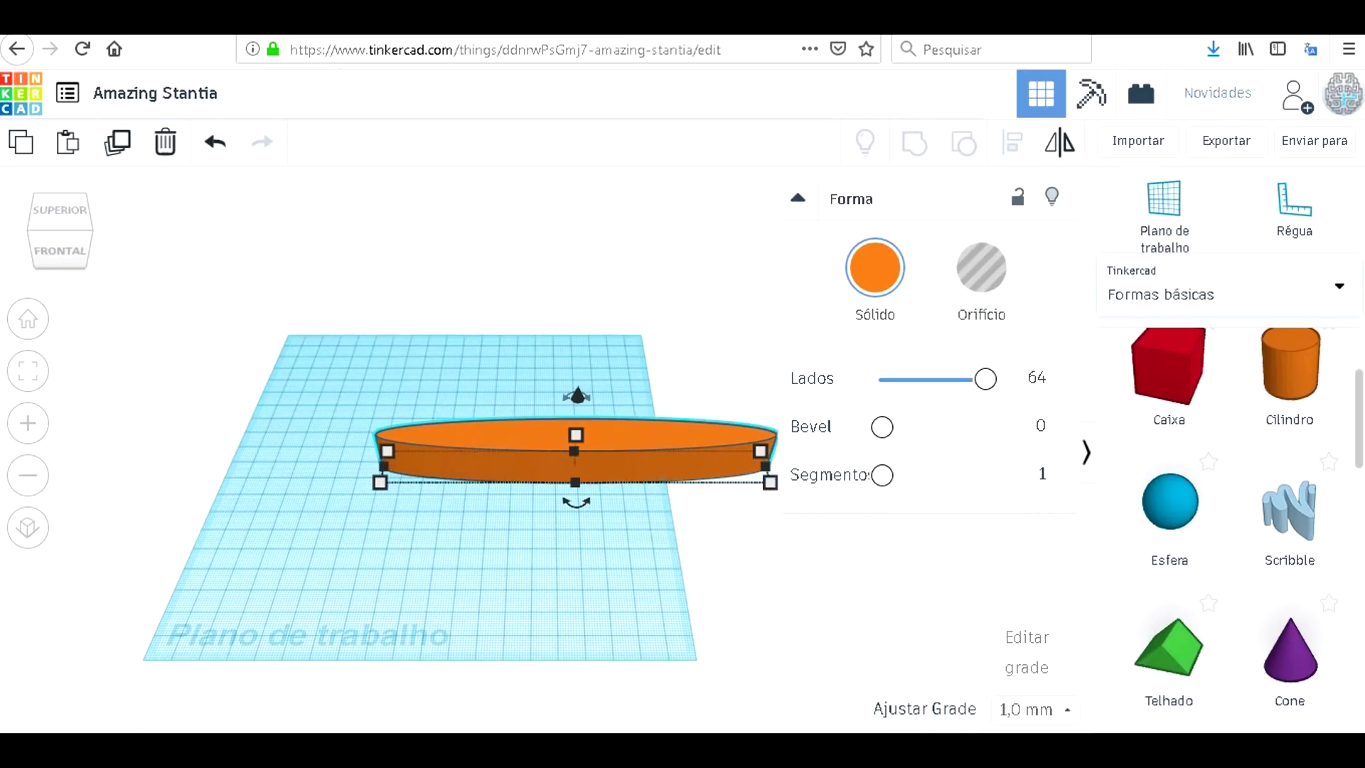
click(575, 483)
click(285, 466)
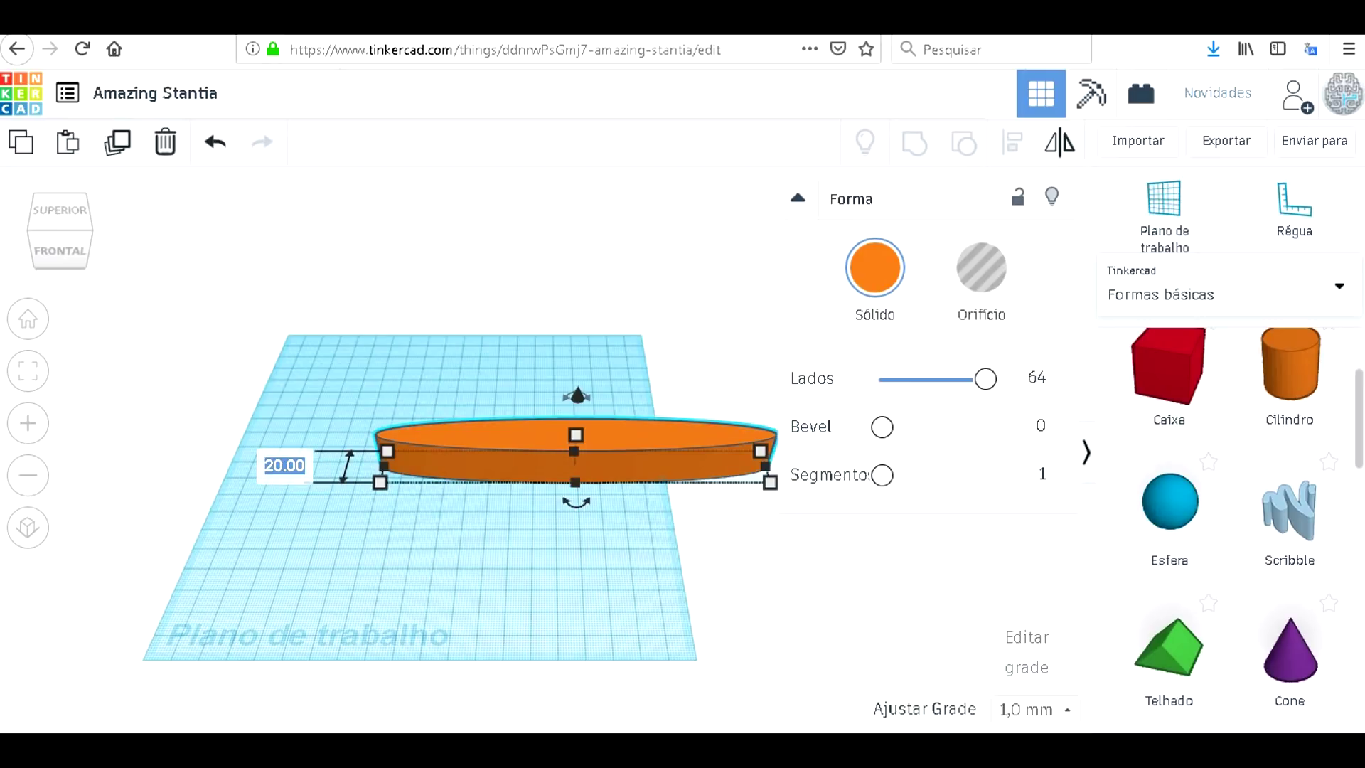
text(176)
key(Return)
drag(555, 619, 428, 462)
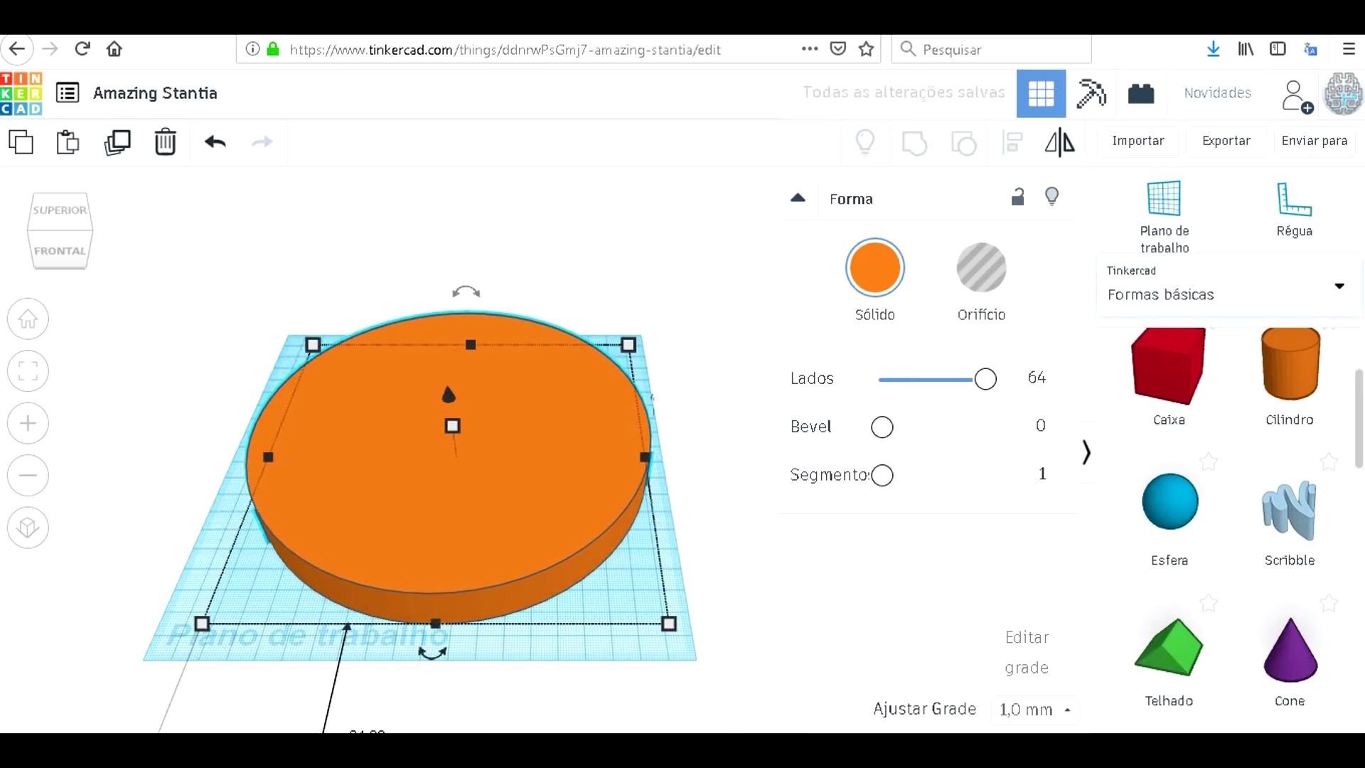
Set the cylinder's height to 3 mm to make a thin disc, and deselect it.
click(452, 426)
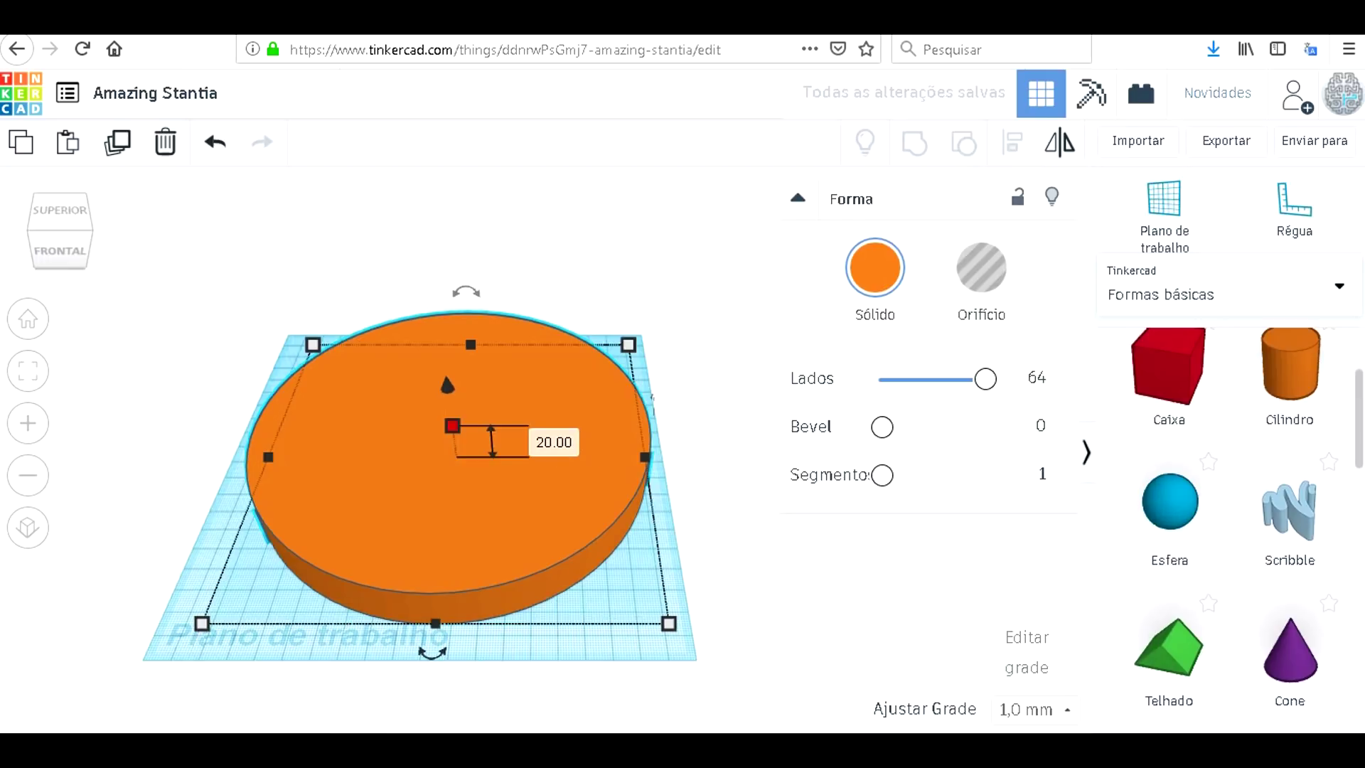
click(554, 442)
text(3)
key(Return)
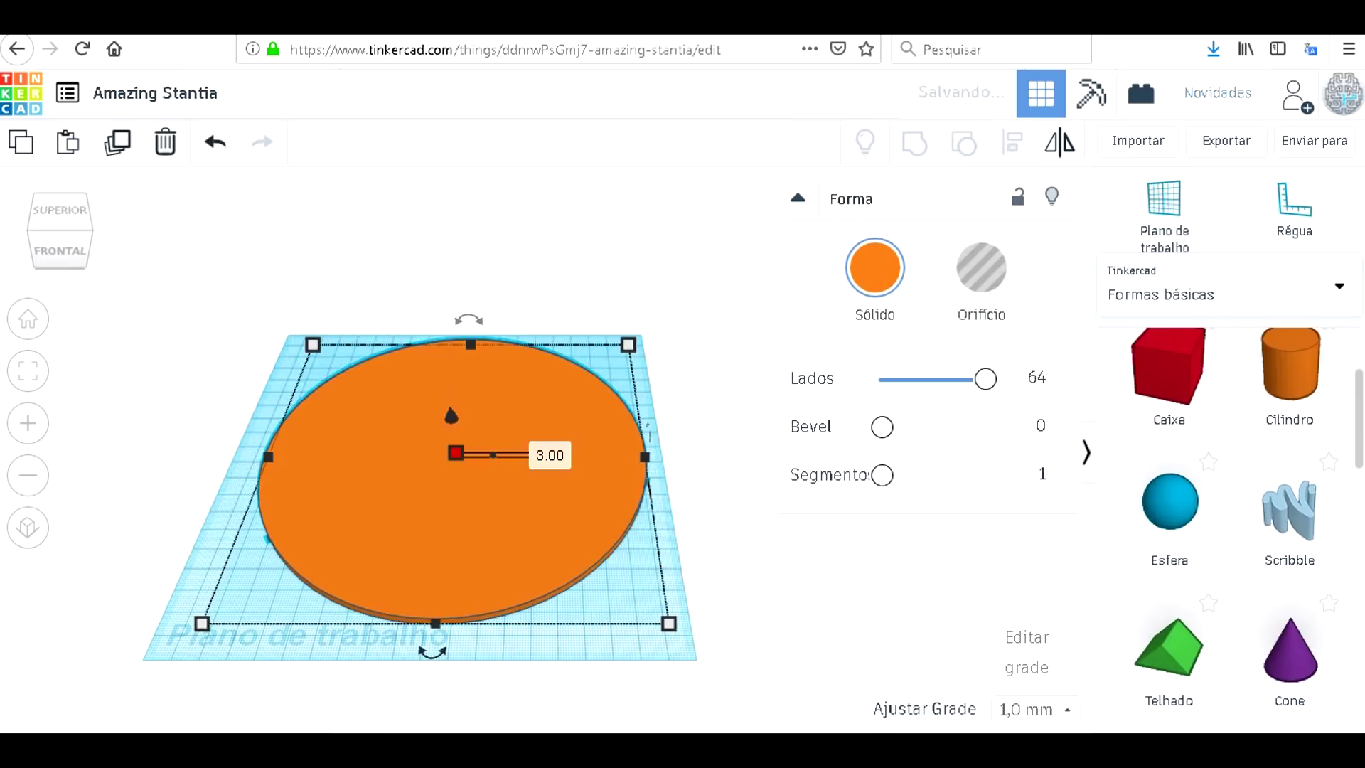
click(711, 441)
right_drag(711, 441, 701, 470)
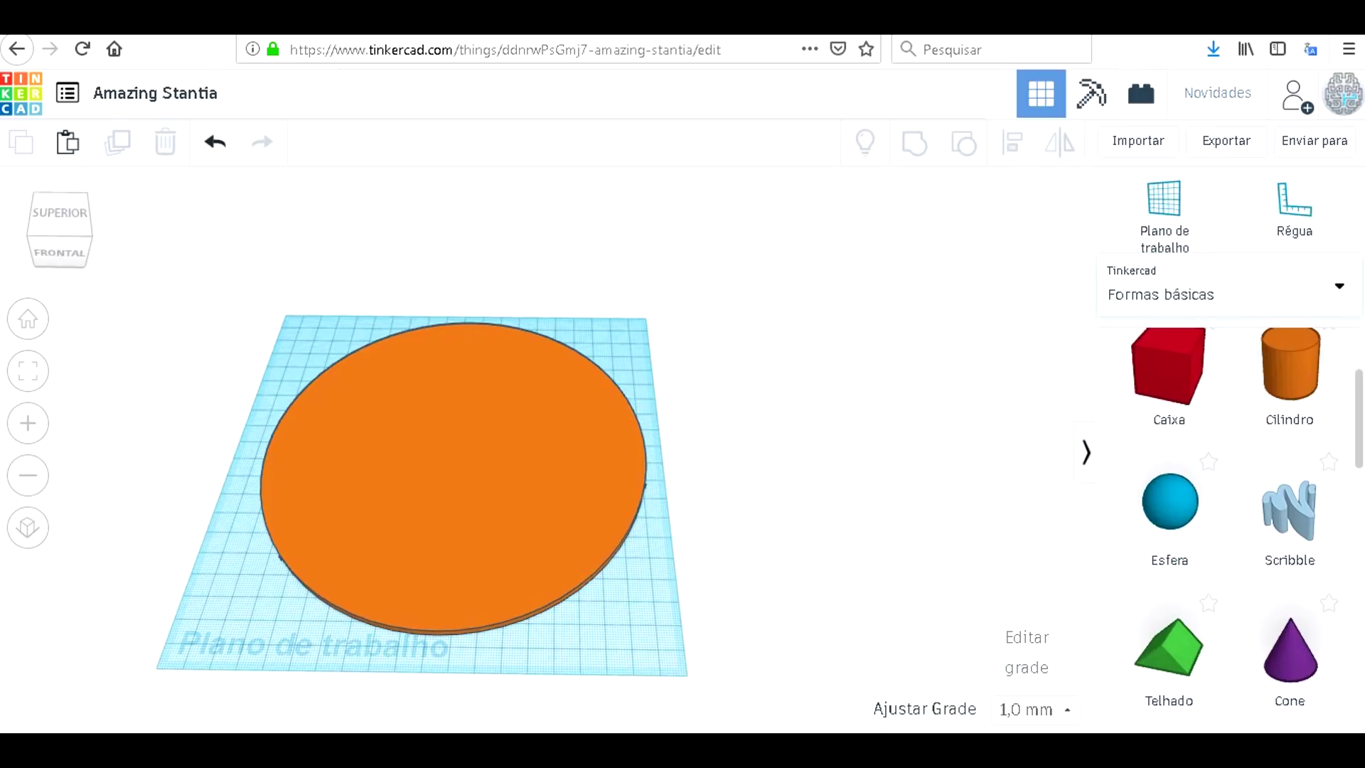
Duplicate the disc and move the copy sideways so it only partly overlaps the original.
click(455, 476)
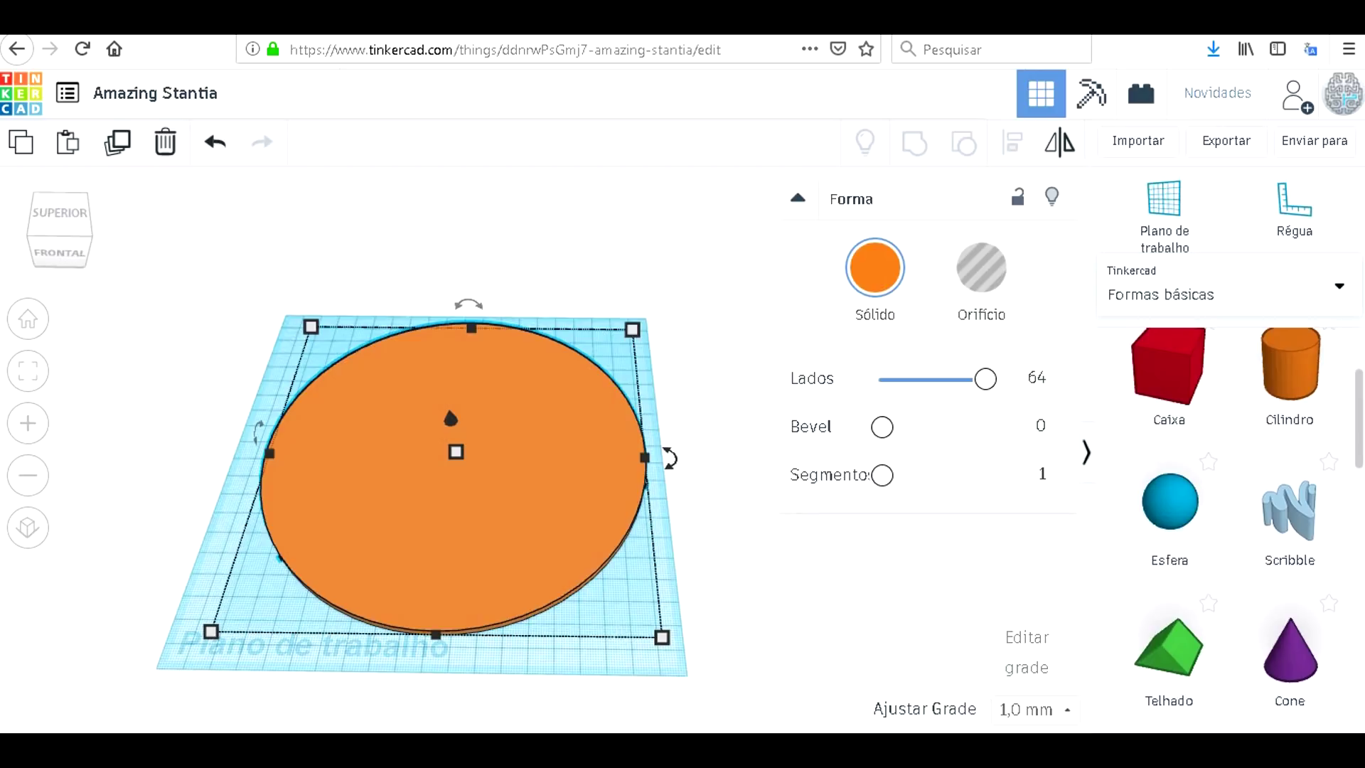
key(ctrl+d)
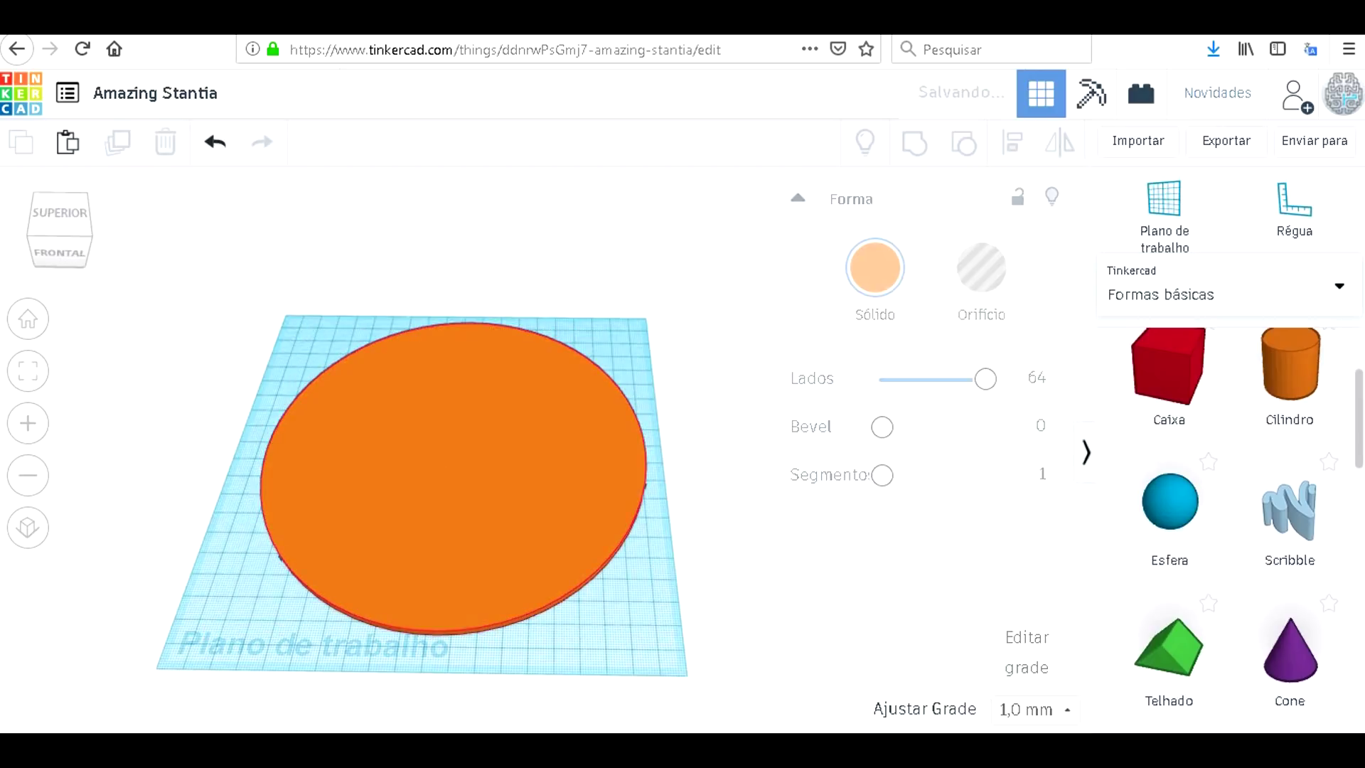
drag(437, 399, 245, 384)
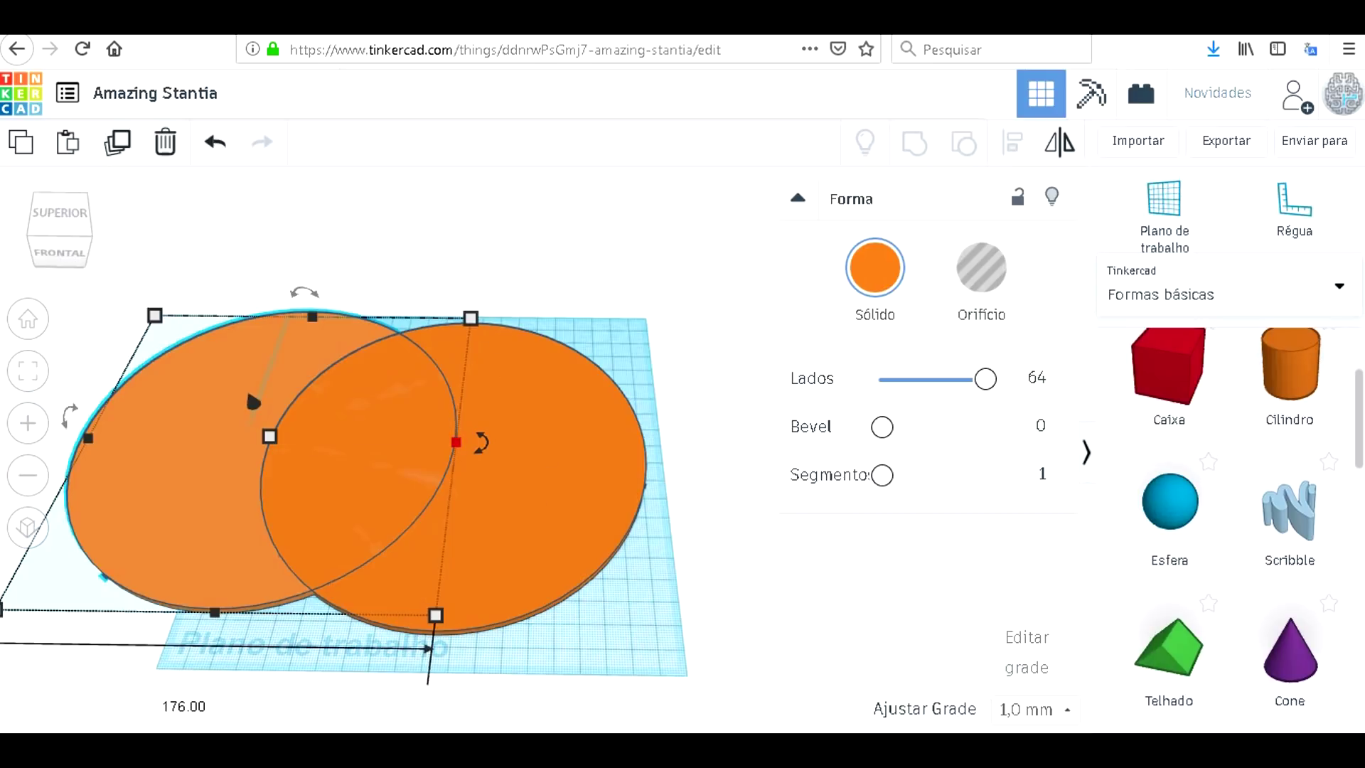
Set the copied disc's width and depth to 170 mm each.
click(183, 706)
text(170)
key(Return)
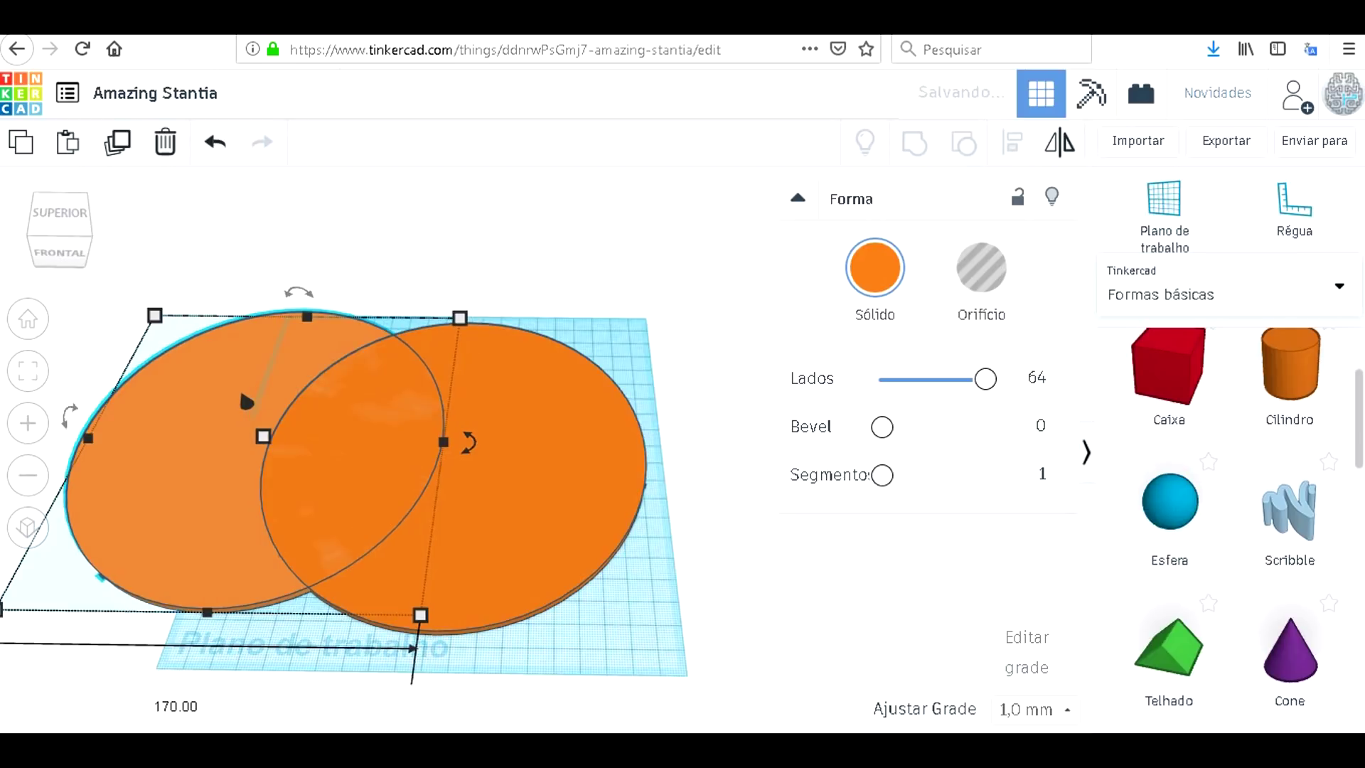
click(207, 612)
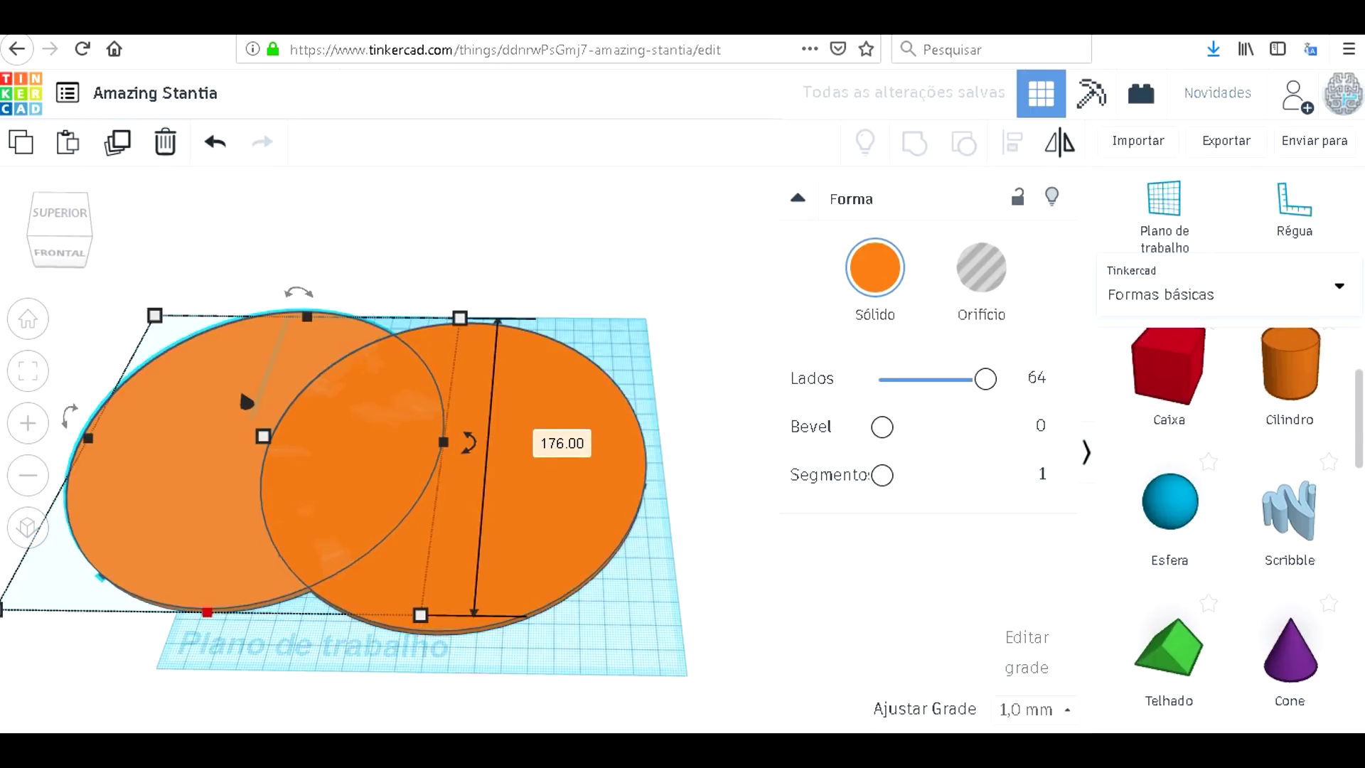
click(562, 443)
text(170)
key(Return)
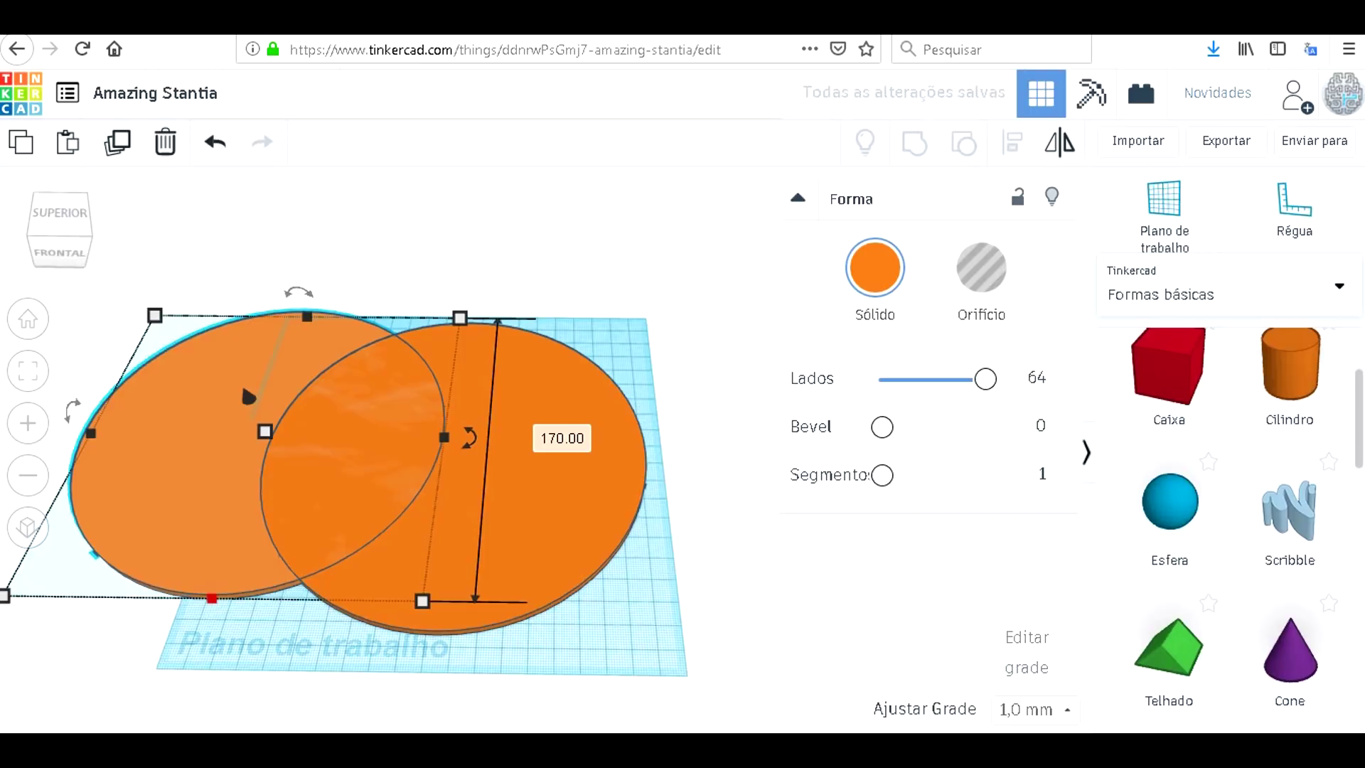
Turn the 170 mm disc into a hole and raise it 2 mm above the workplane.
click(264, 431)
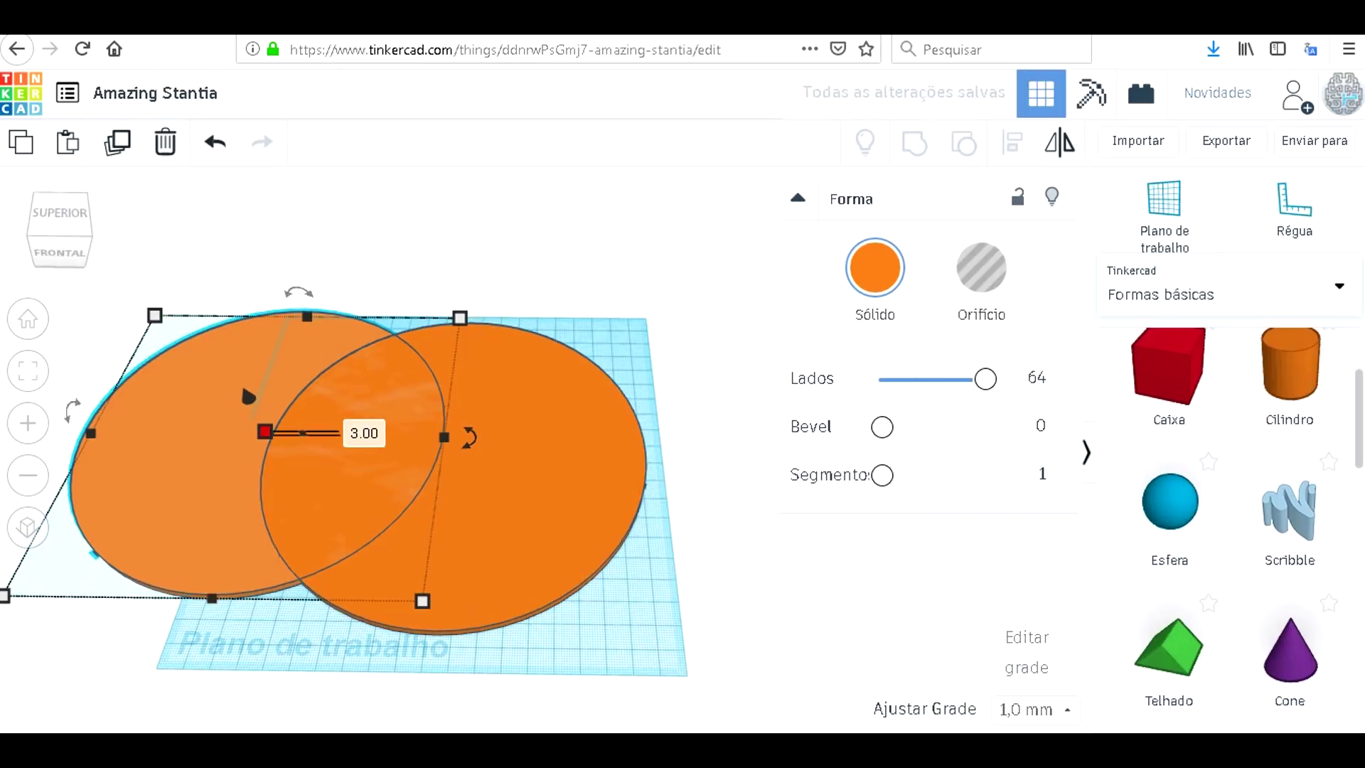
right_drag(245, 391, 246, 333)
key(h)
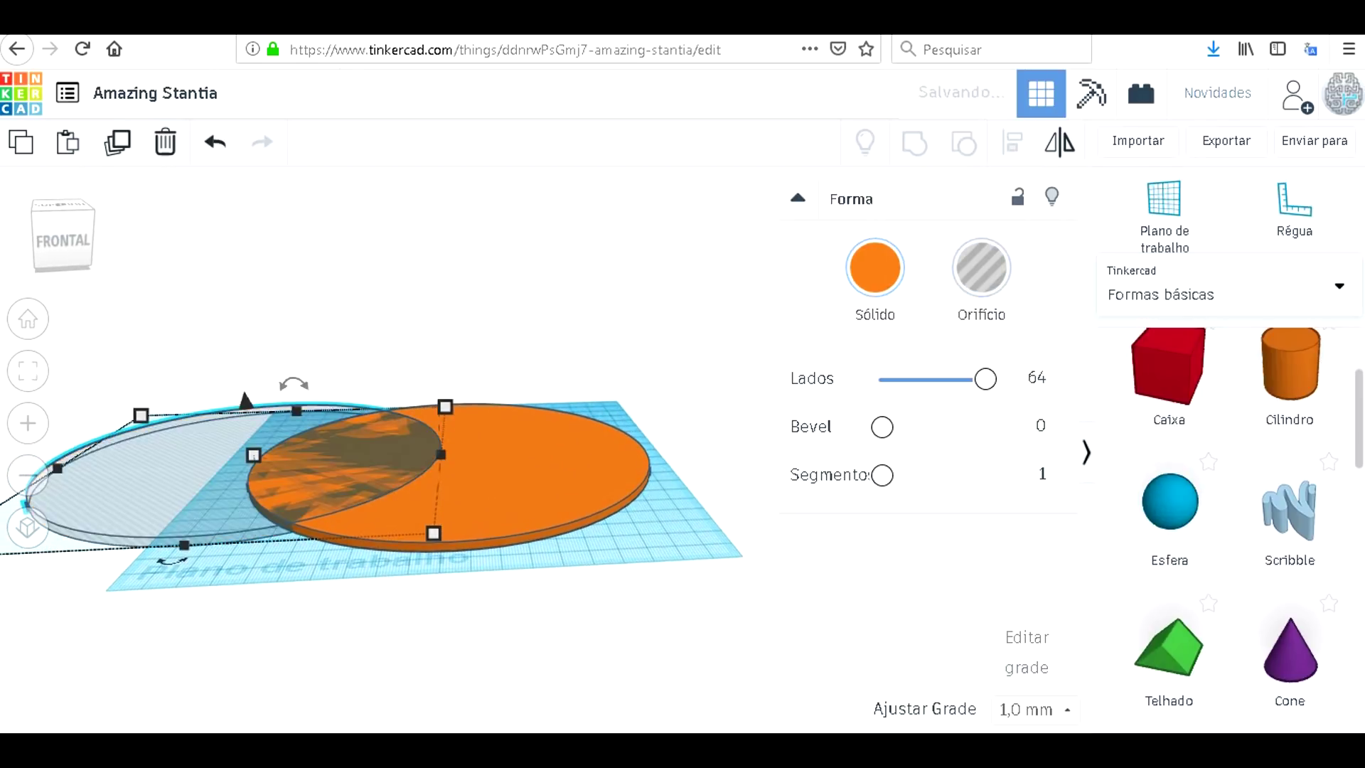
drag(246, 401, 246, 396)
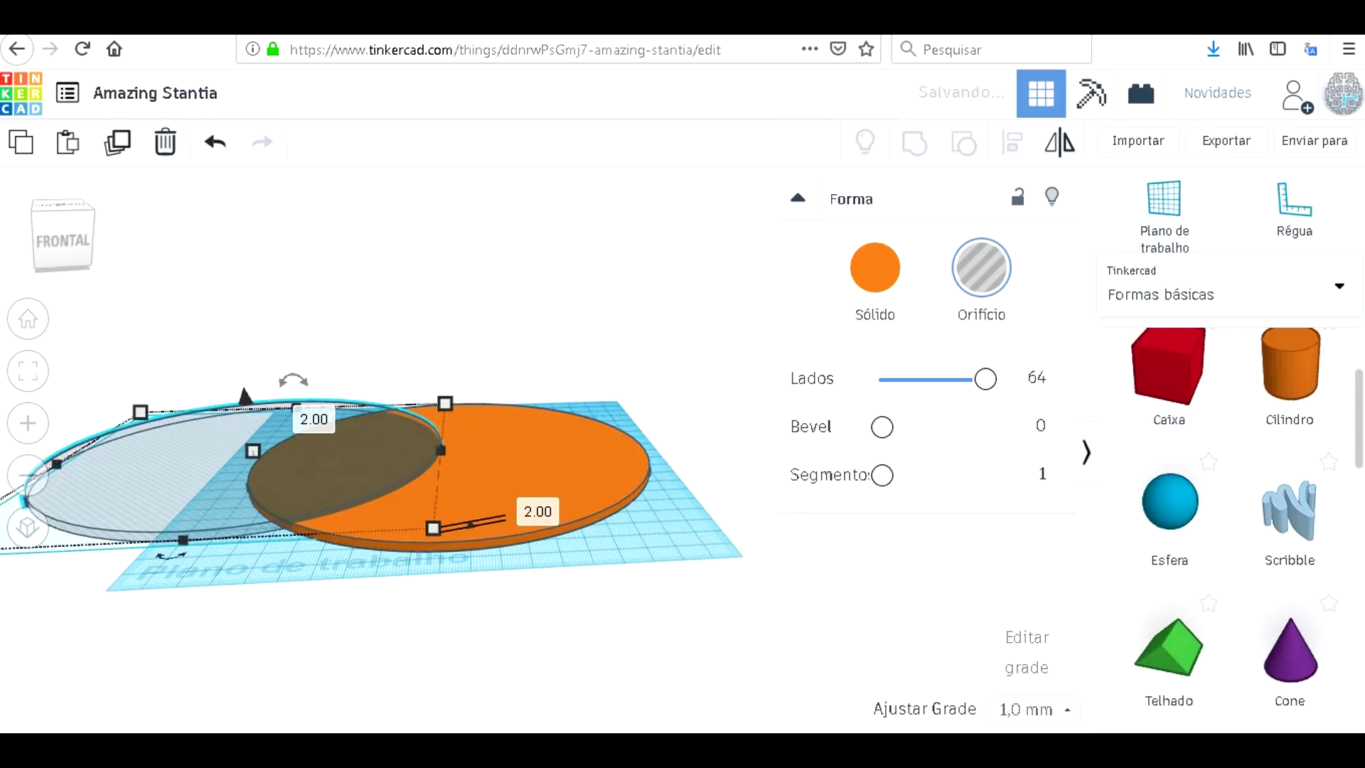
click(245, 312)
right_drag(245, 312, 245, 423)
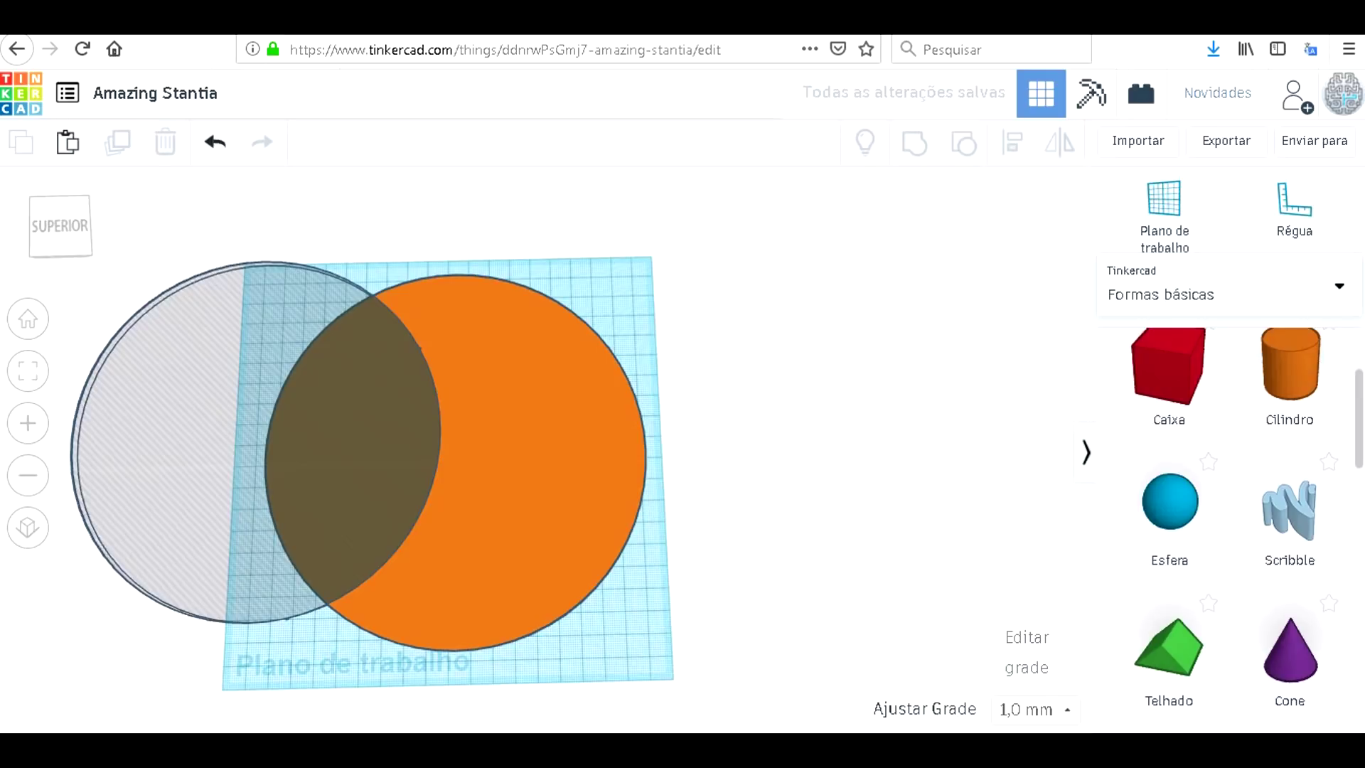
Align the 170 mm hole and the 176 mm disc by their centres in both horizontal directions.
drag(760, 214, 238, 579)
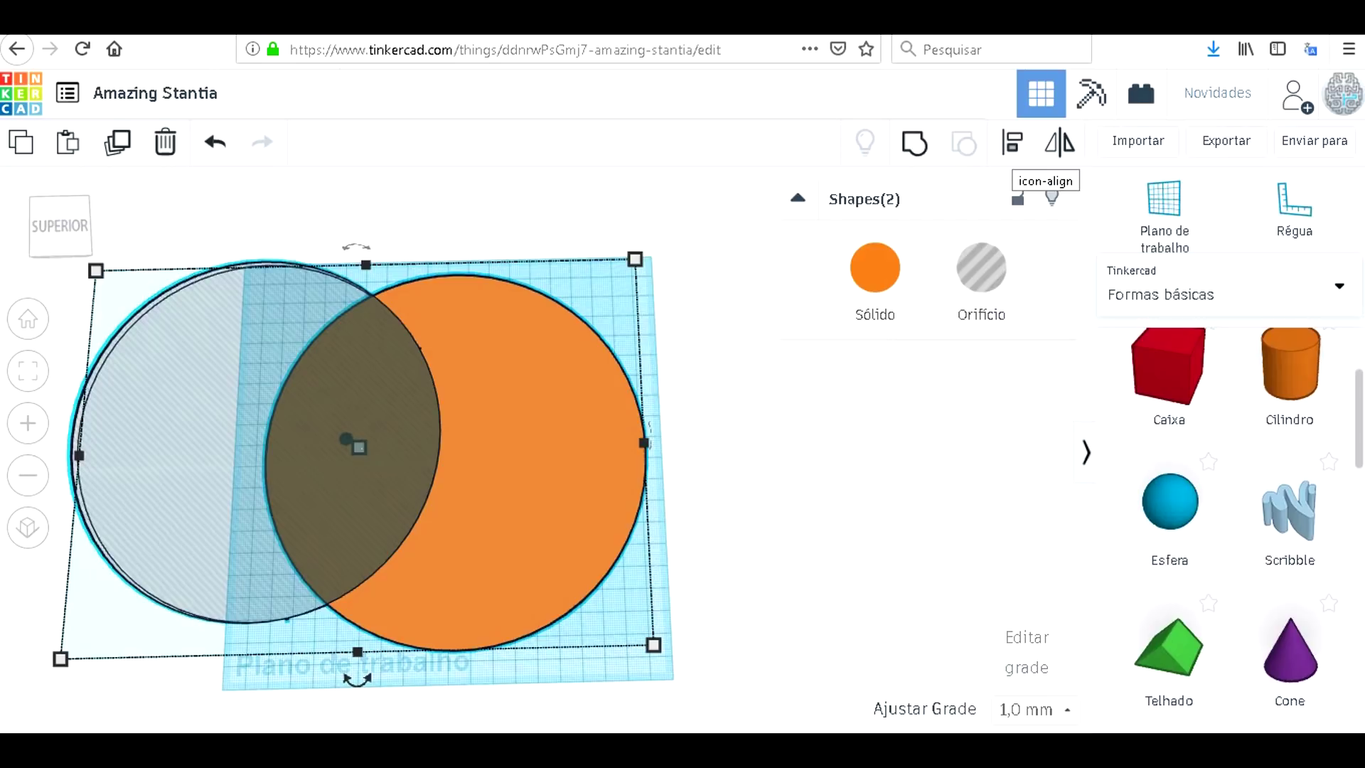
click(1012, 142)
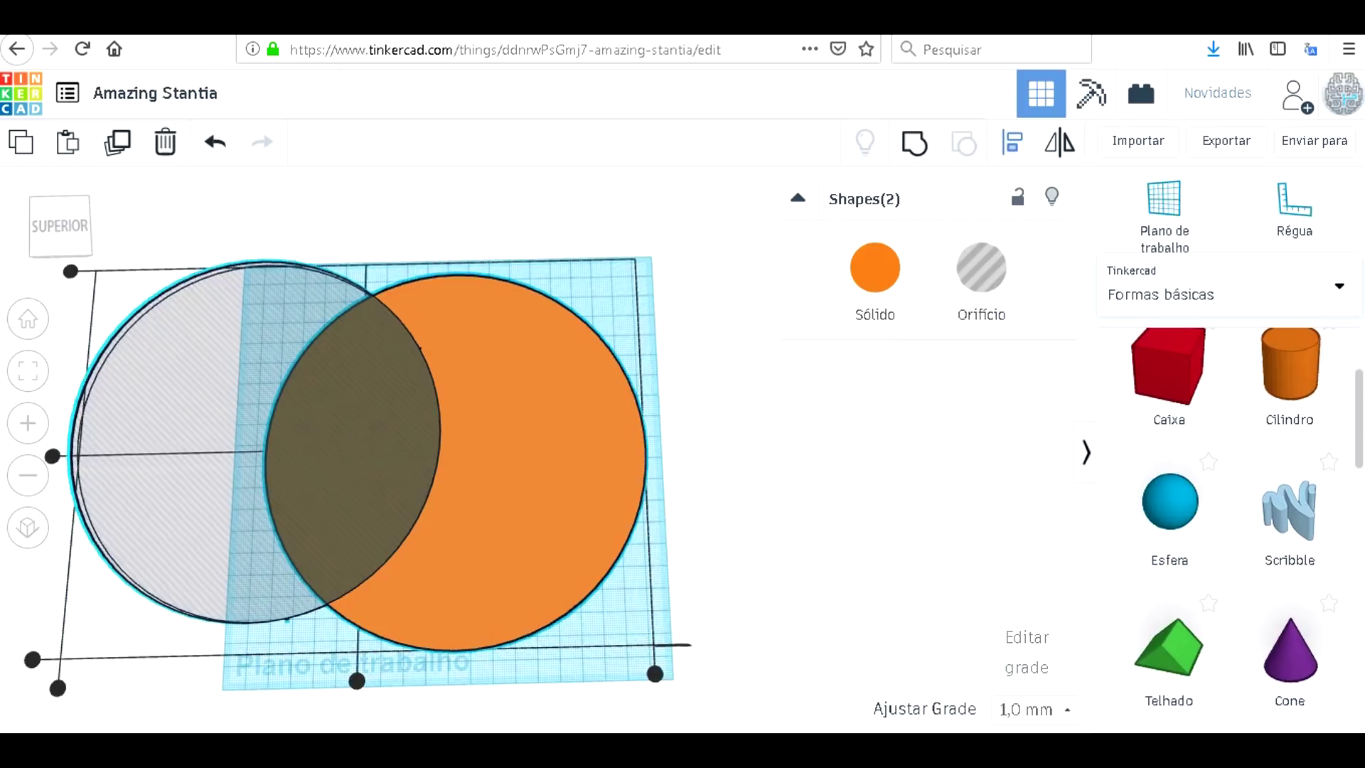
click(357, 680)
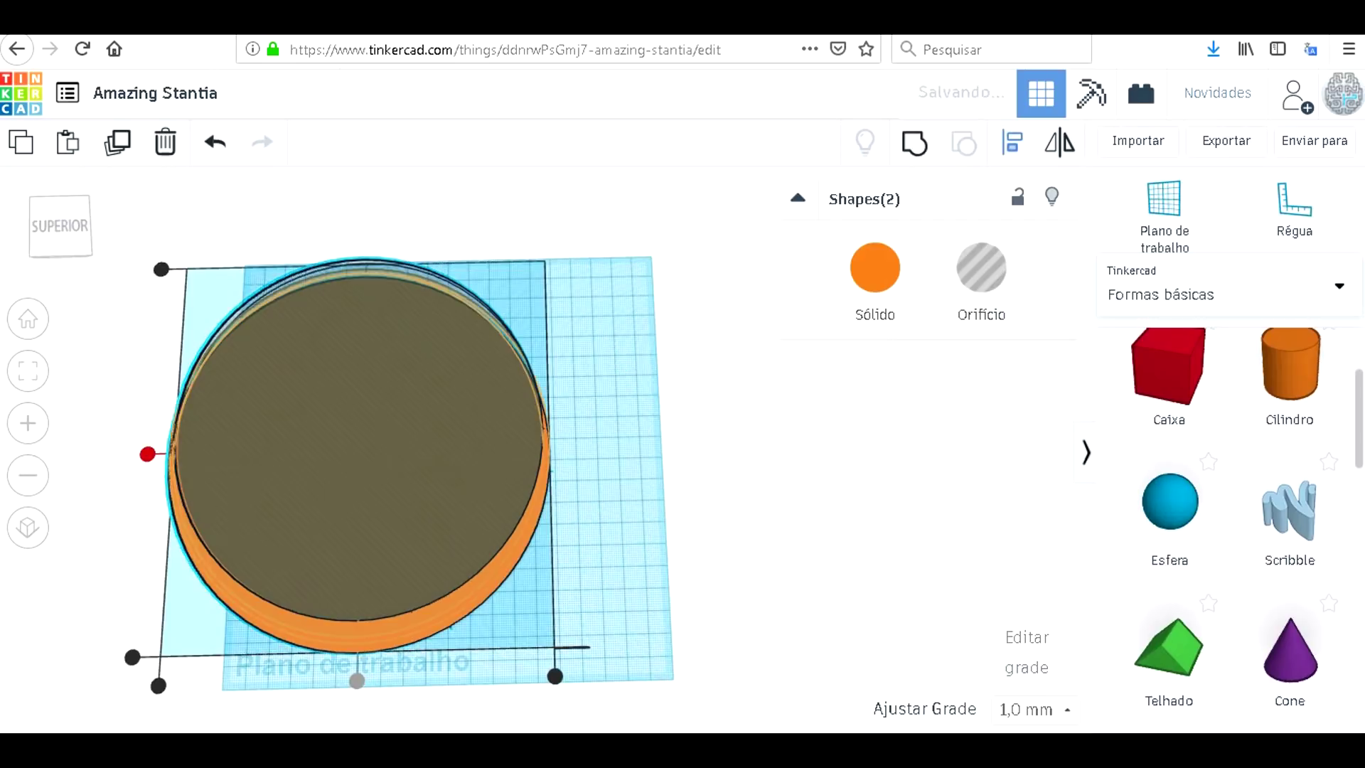
click(147, 453)
click(107, 490)
Group the hole disc with the solid disc to cut the shallow recess.
right_drag(107, 491, 107, 447)
drag(668, 356, 486, 443)
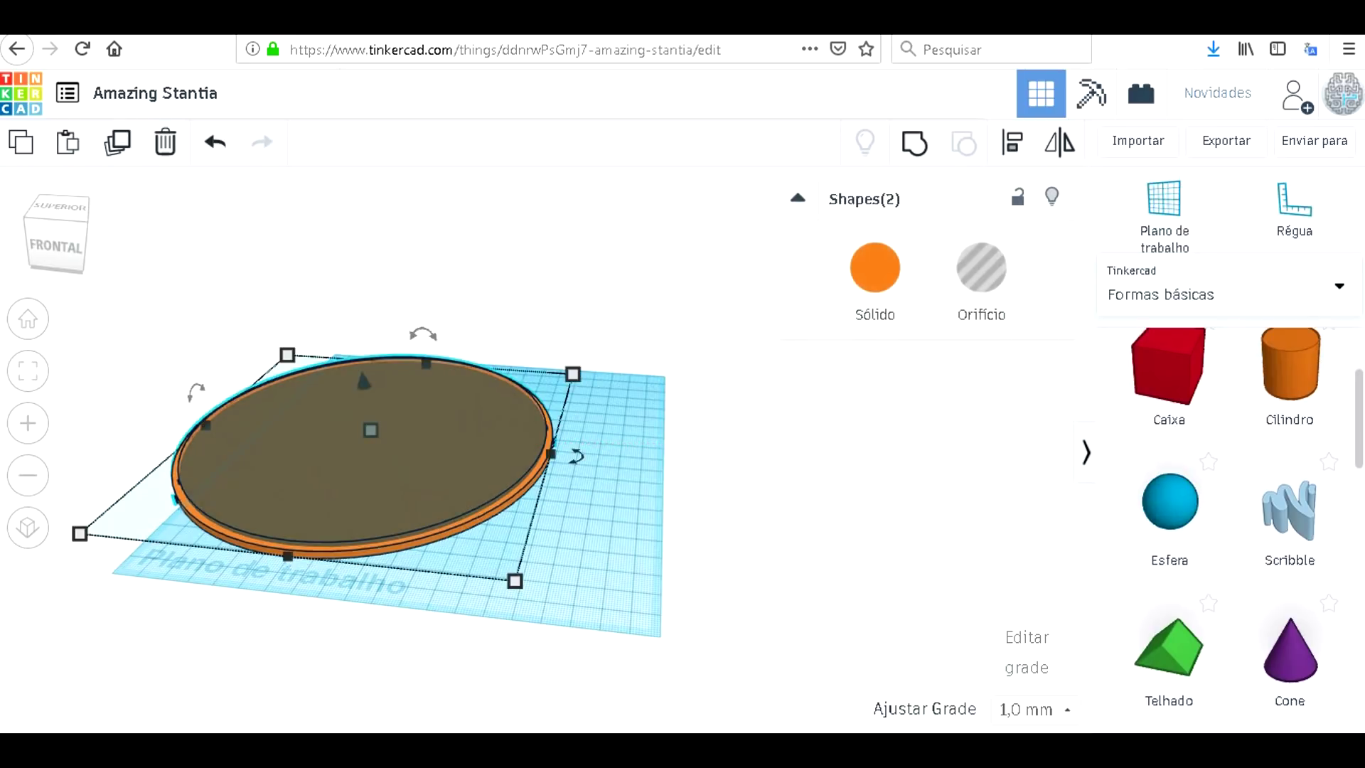
click(914, 144)
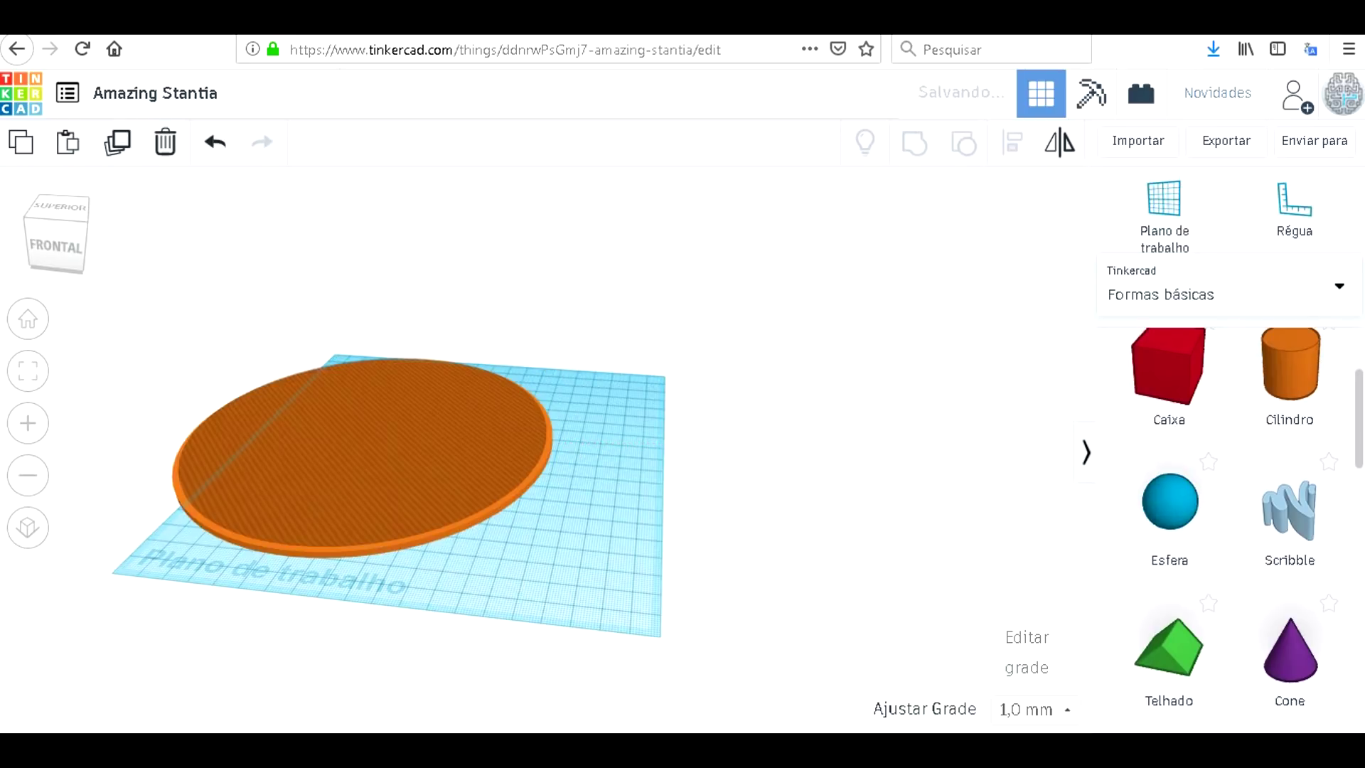
Move the recessed base fully onto the workplane and deselect it.
drag(362, 458, 497, 457)
scroll(496, 457, up, 5)
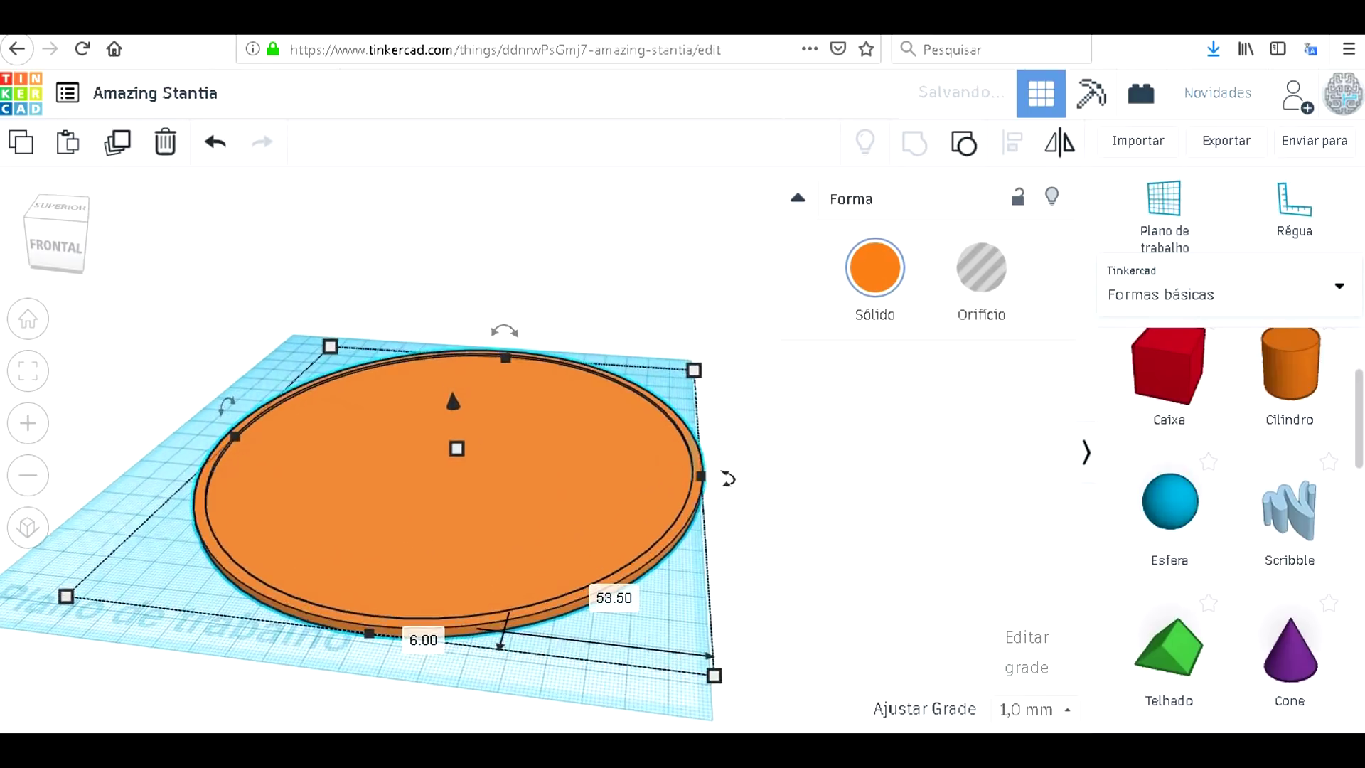
scroll(512, 458, up, 2)
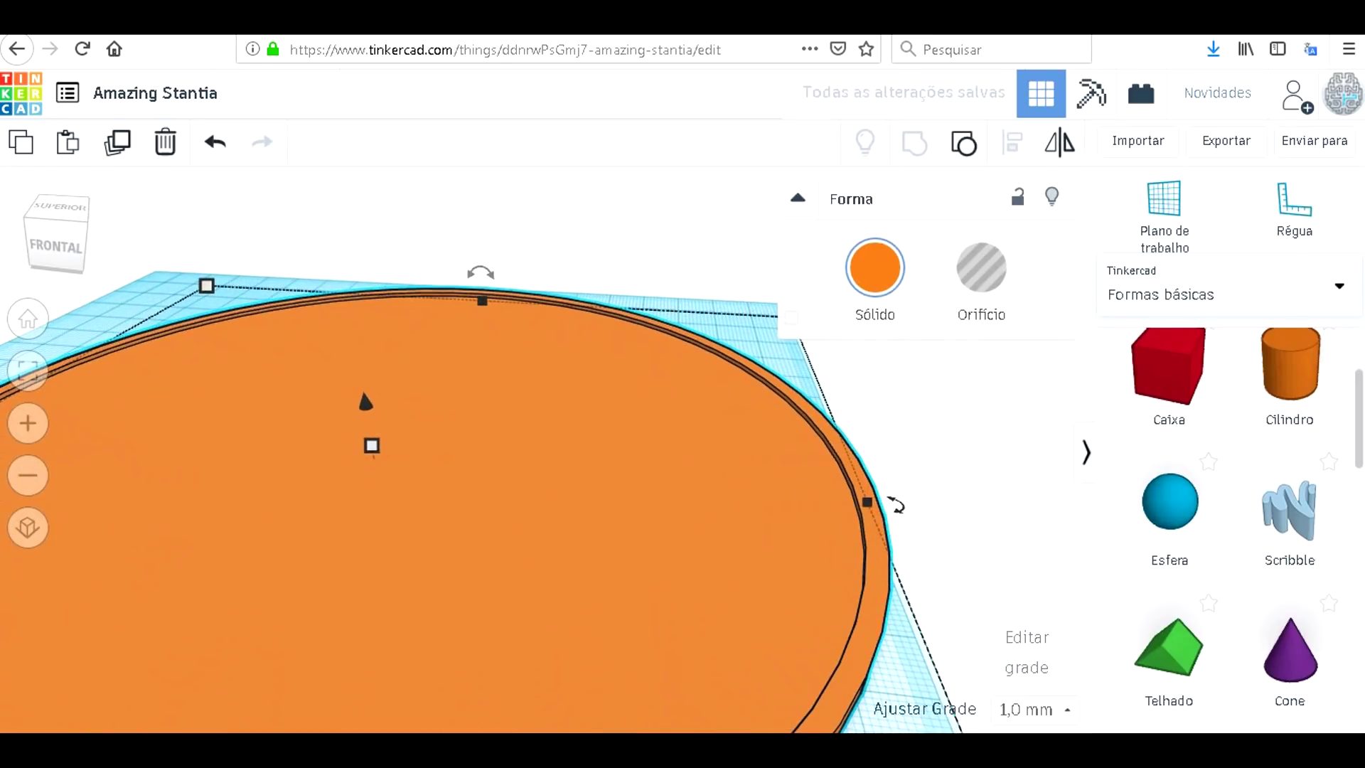
scroll(512, 457, down, 7)
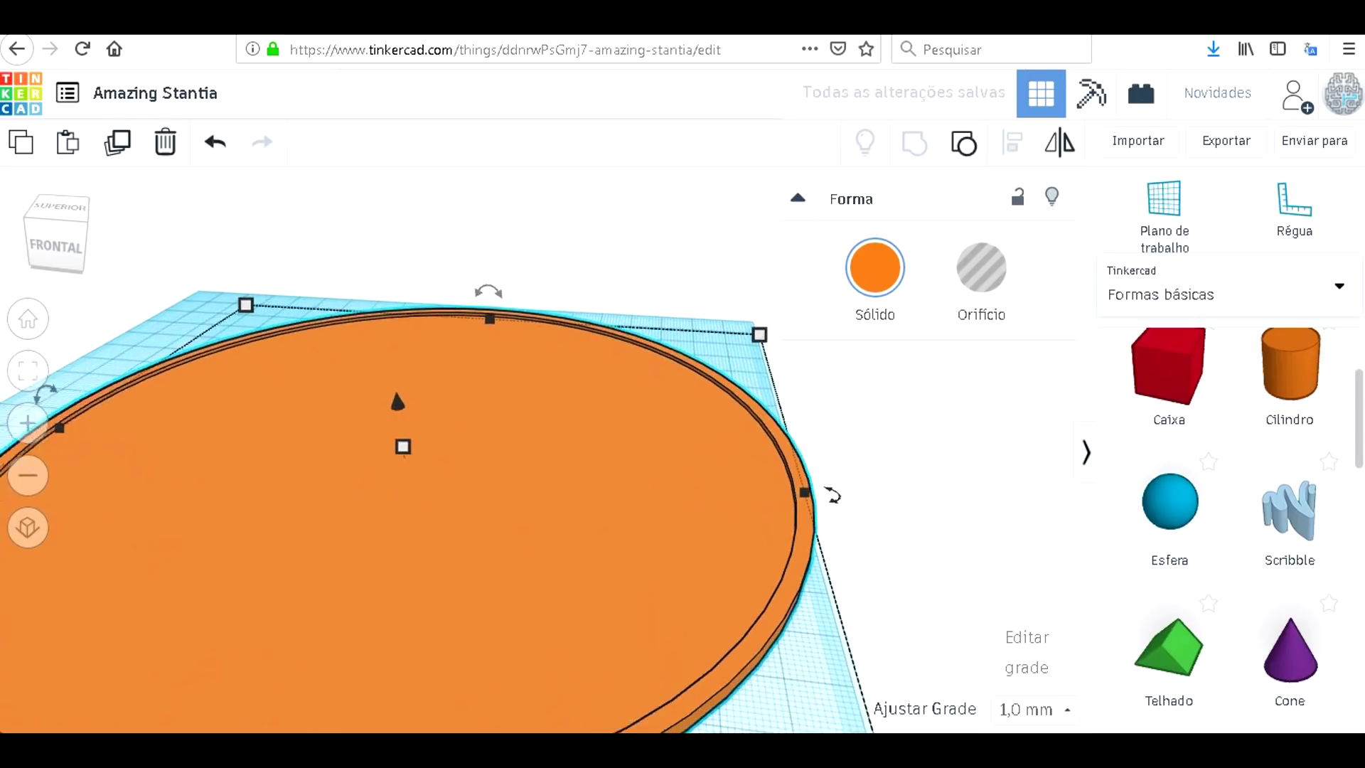
click(718, 498)
right_drag(718, 498, 771, 563)
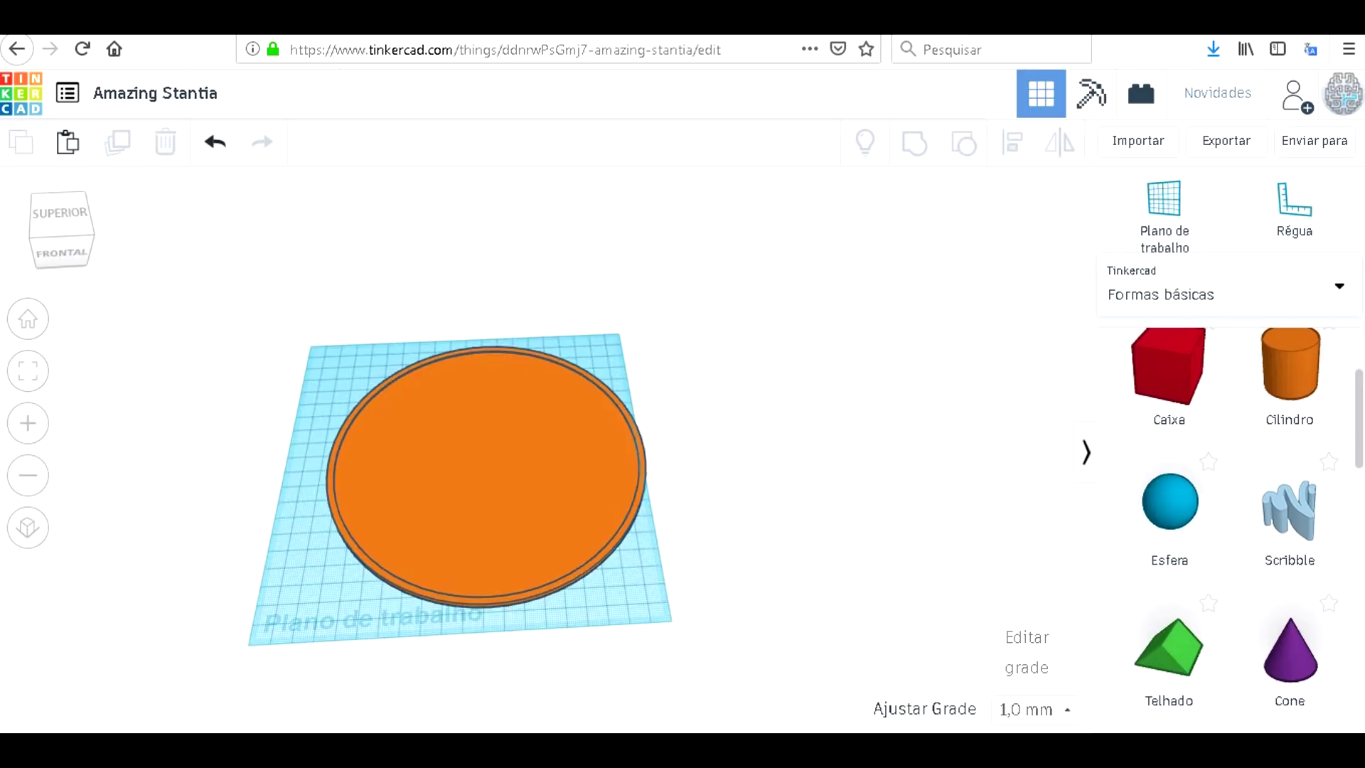
drag(490, 472, 470, 473)
click(732, 490)
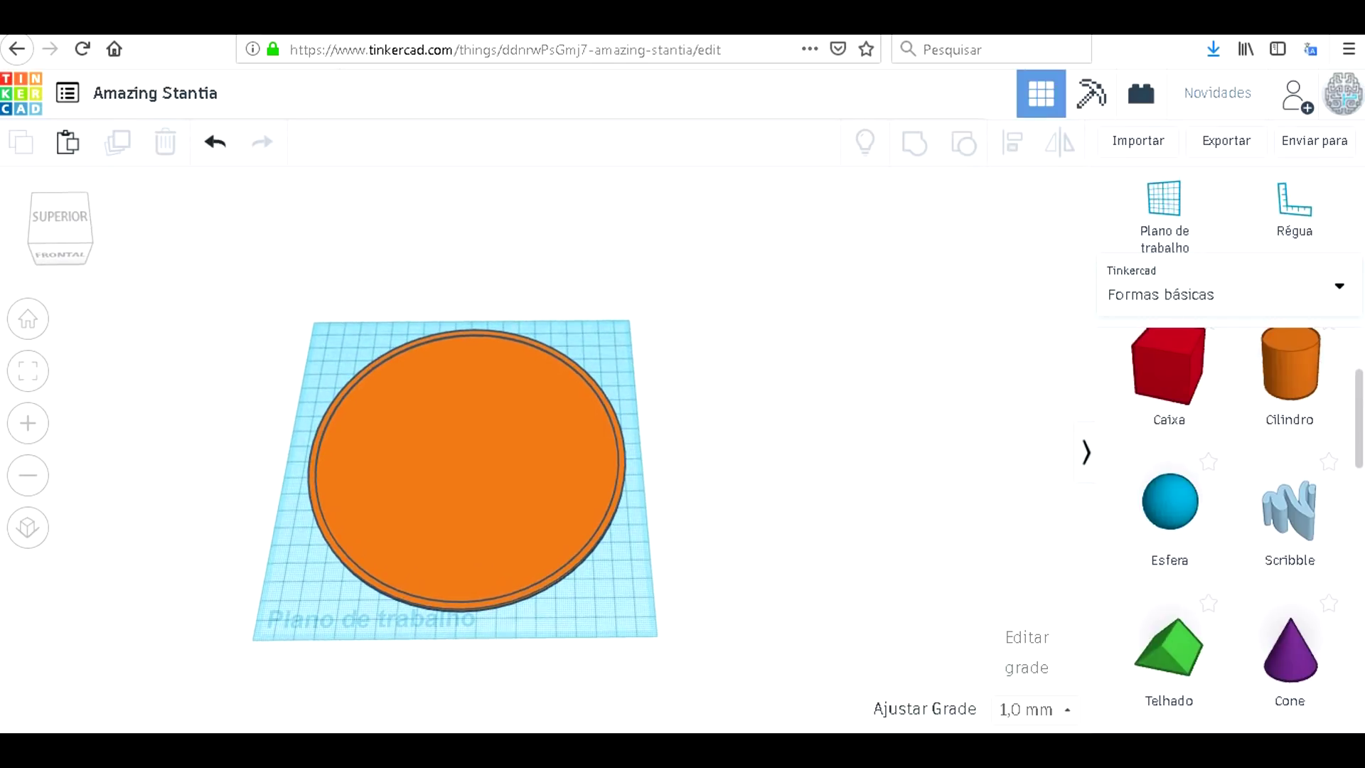
Add a cylinder near the middle of the base, give it 64 sides and make it a hole.
drag(1290, 373, 457, 451)
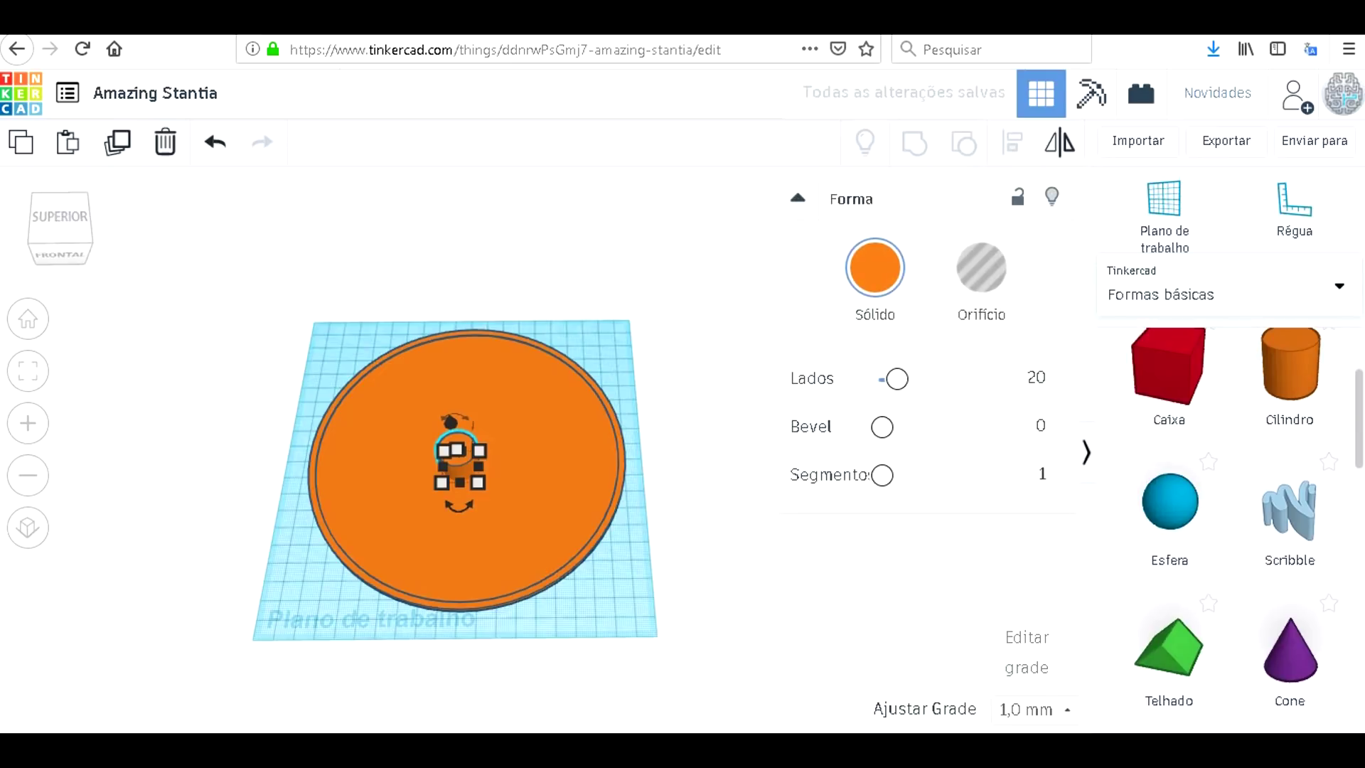
drag(896, 378, 984, 378)
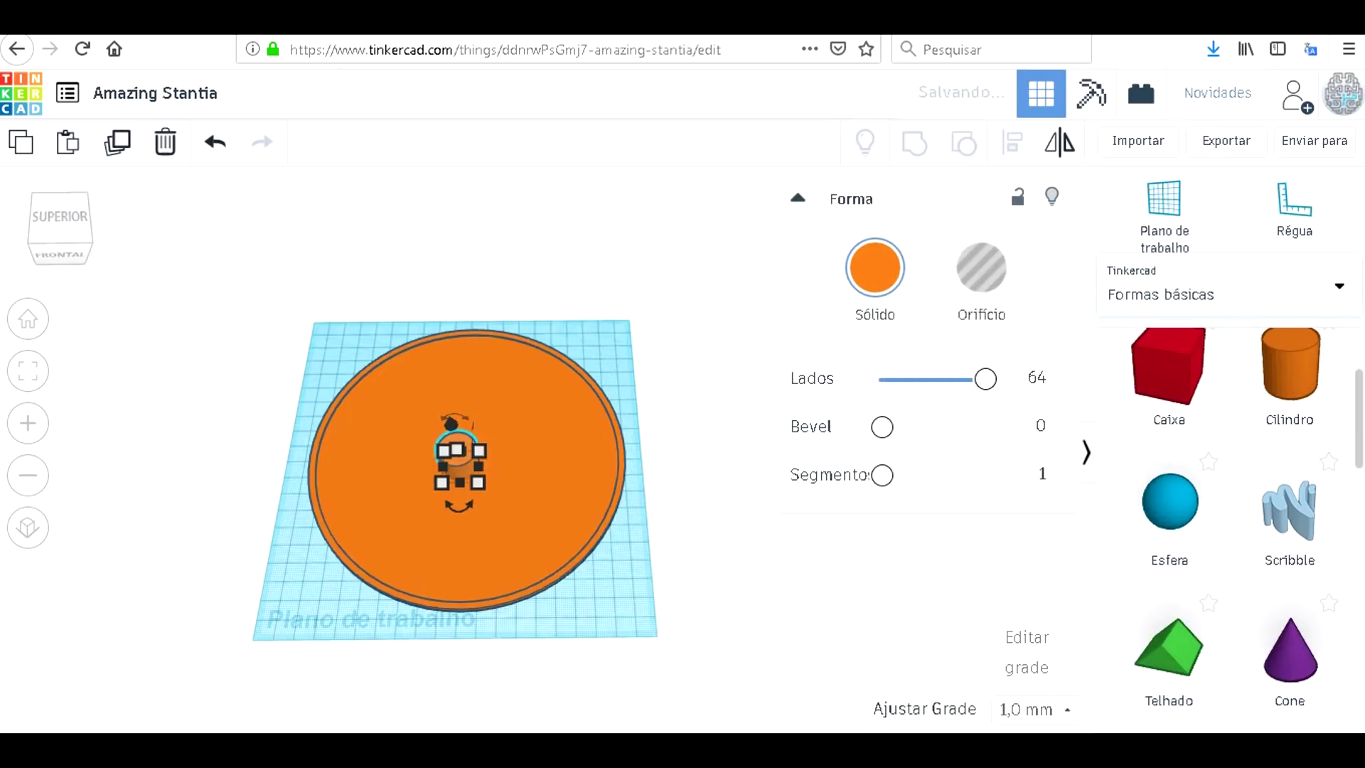
click(981, 268)
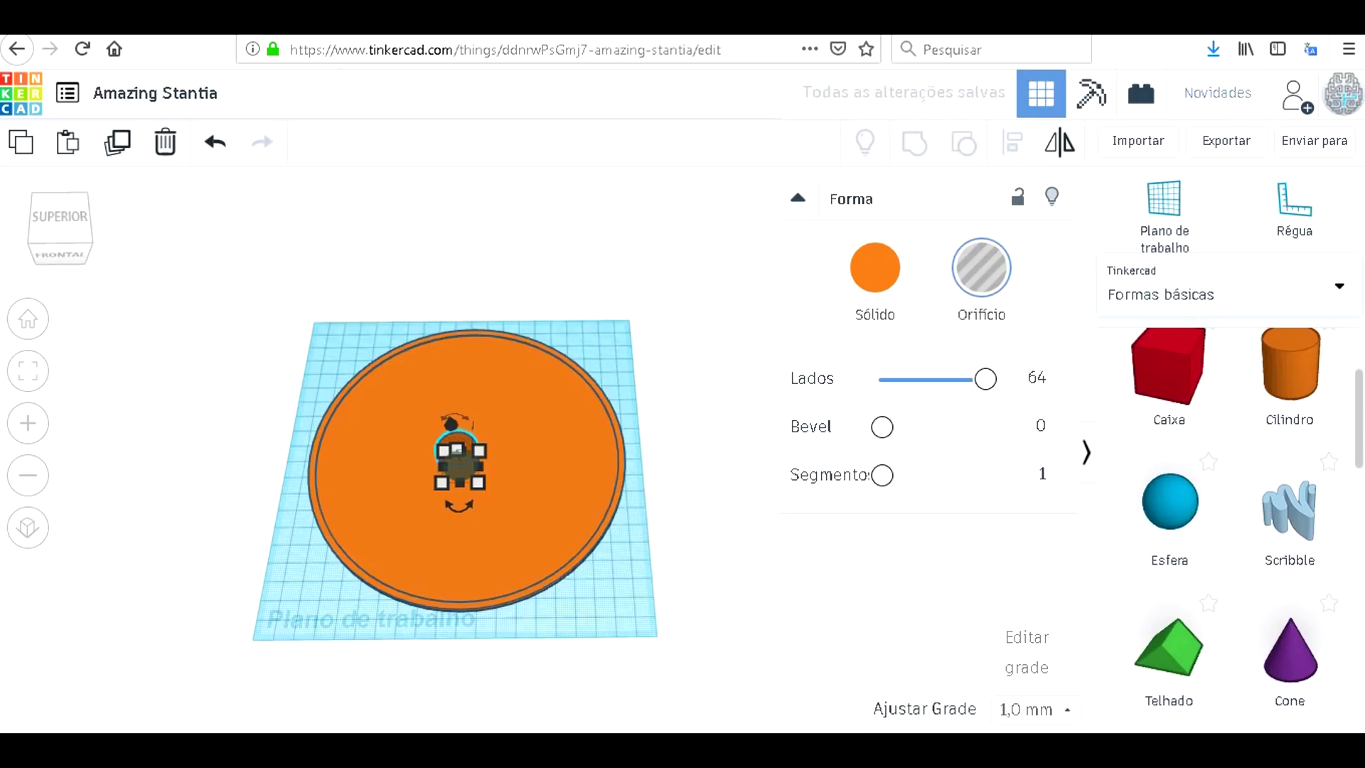
Set the small hole cylinder's width and depth to 8.5 mm each.
scroll(457, 449, up, 3)
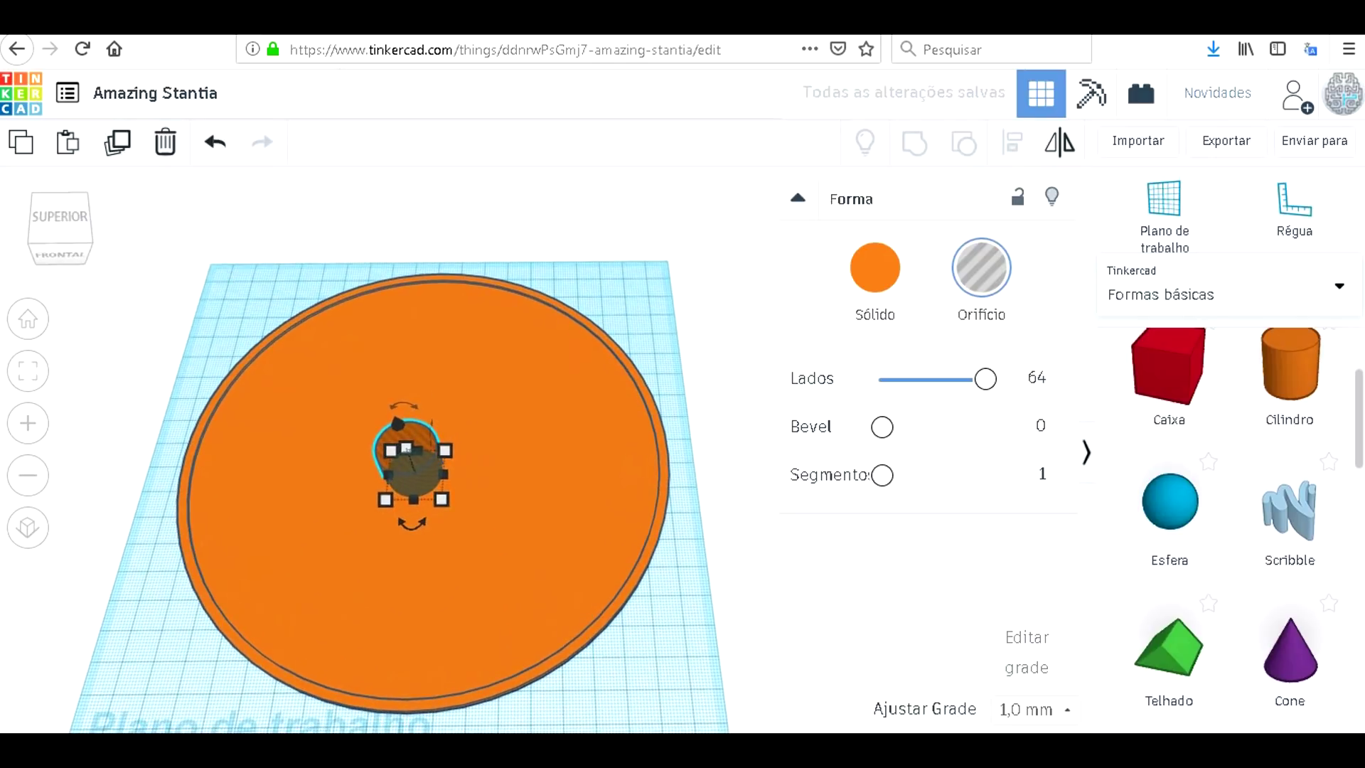
click(406, 592)
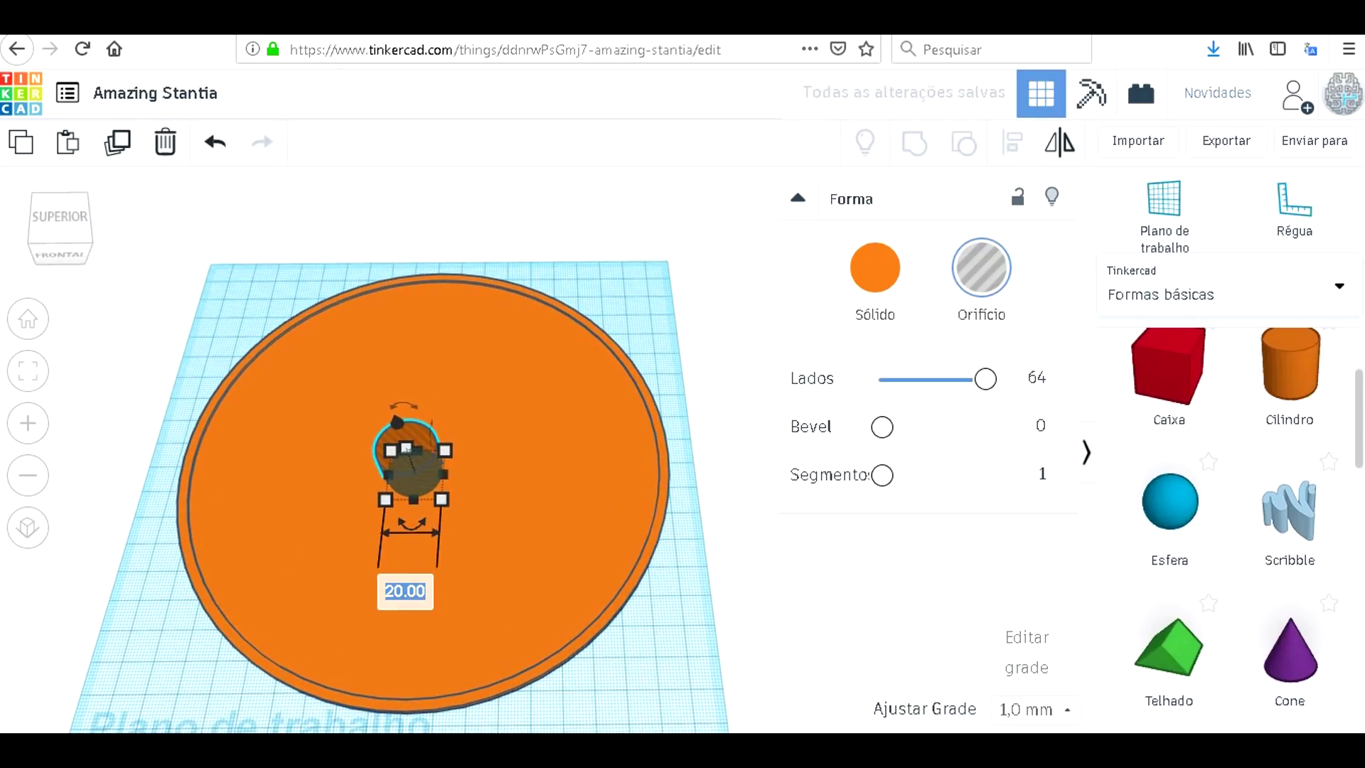
text(8.5)
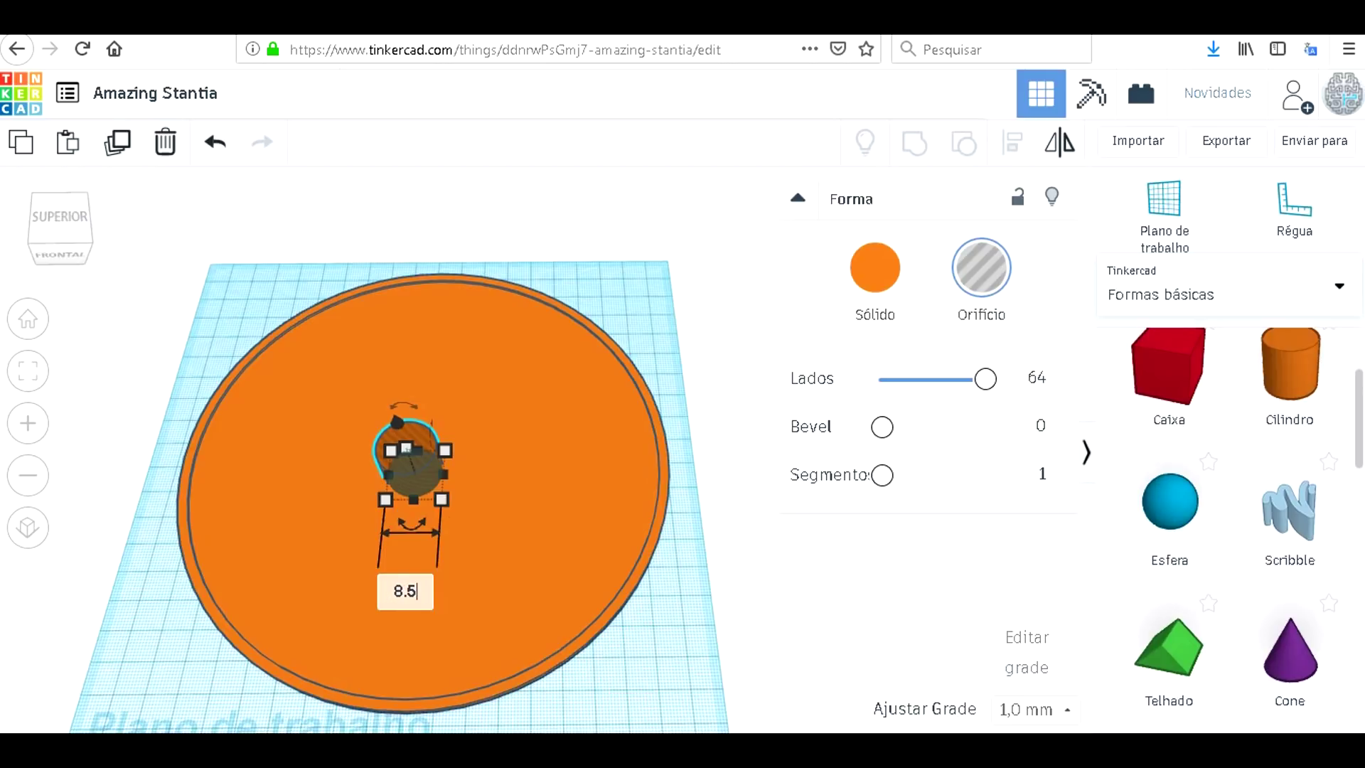
key(Return)
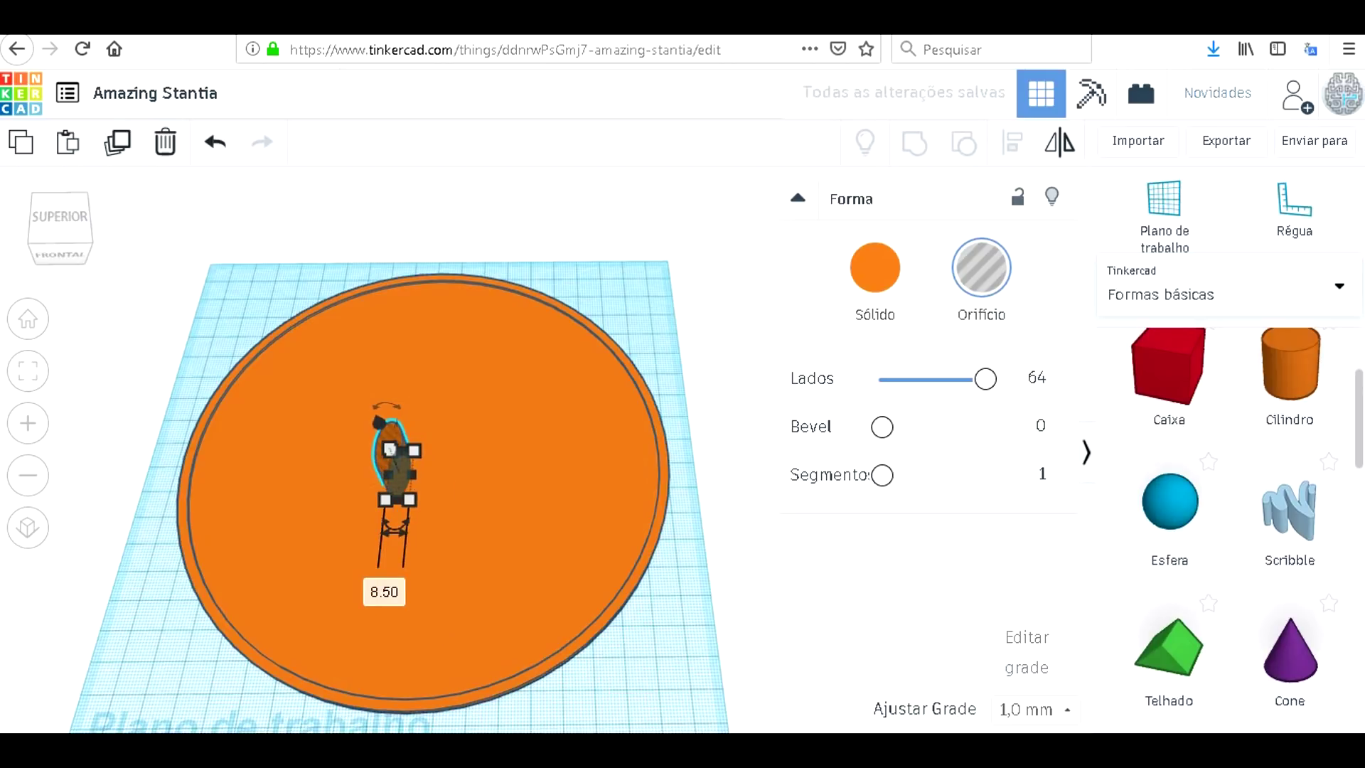
key(Tab)
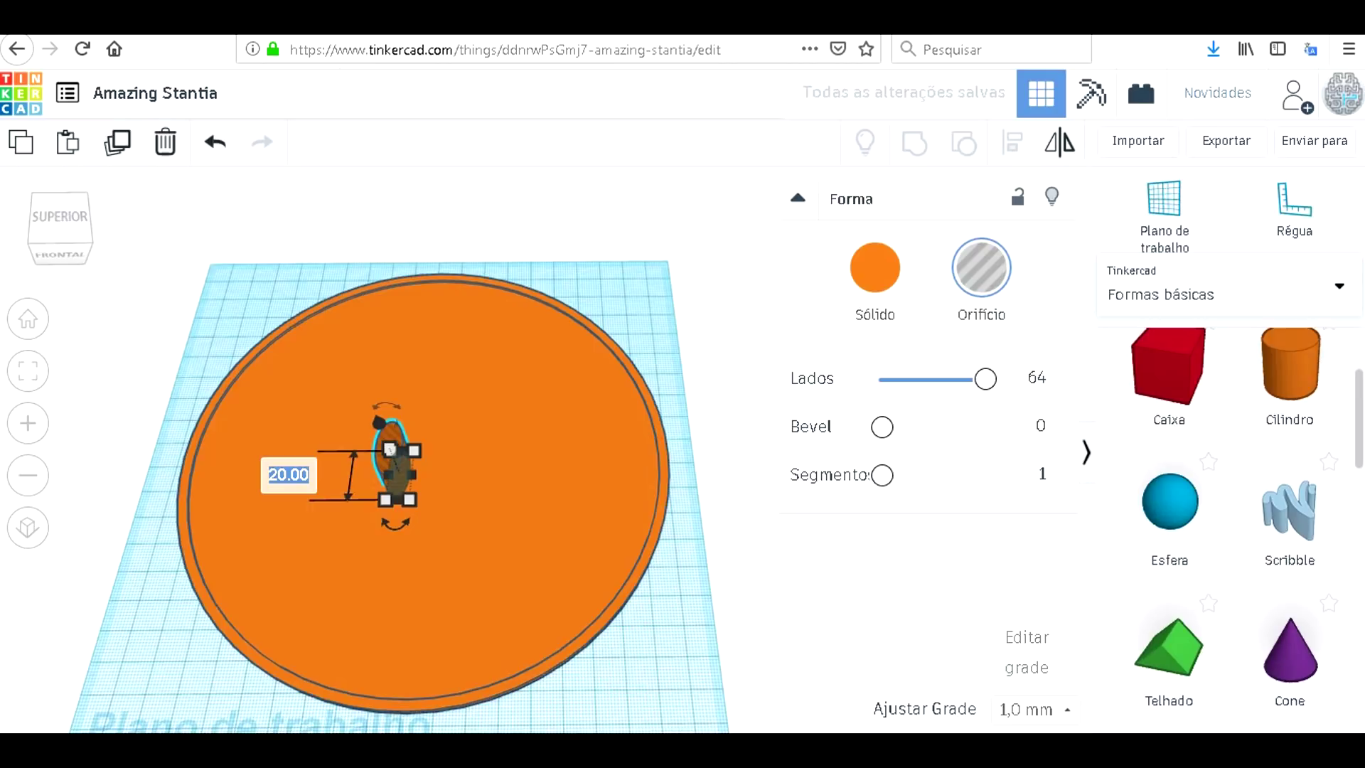
text(8.5)
key(Return)
Centre the 8.5 mm hole cylinder on the base in both horizontal directions.
drag(182, 321, 423, 532)
scroll(423, 532, down, 3)
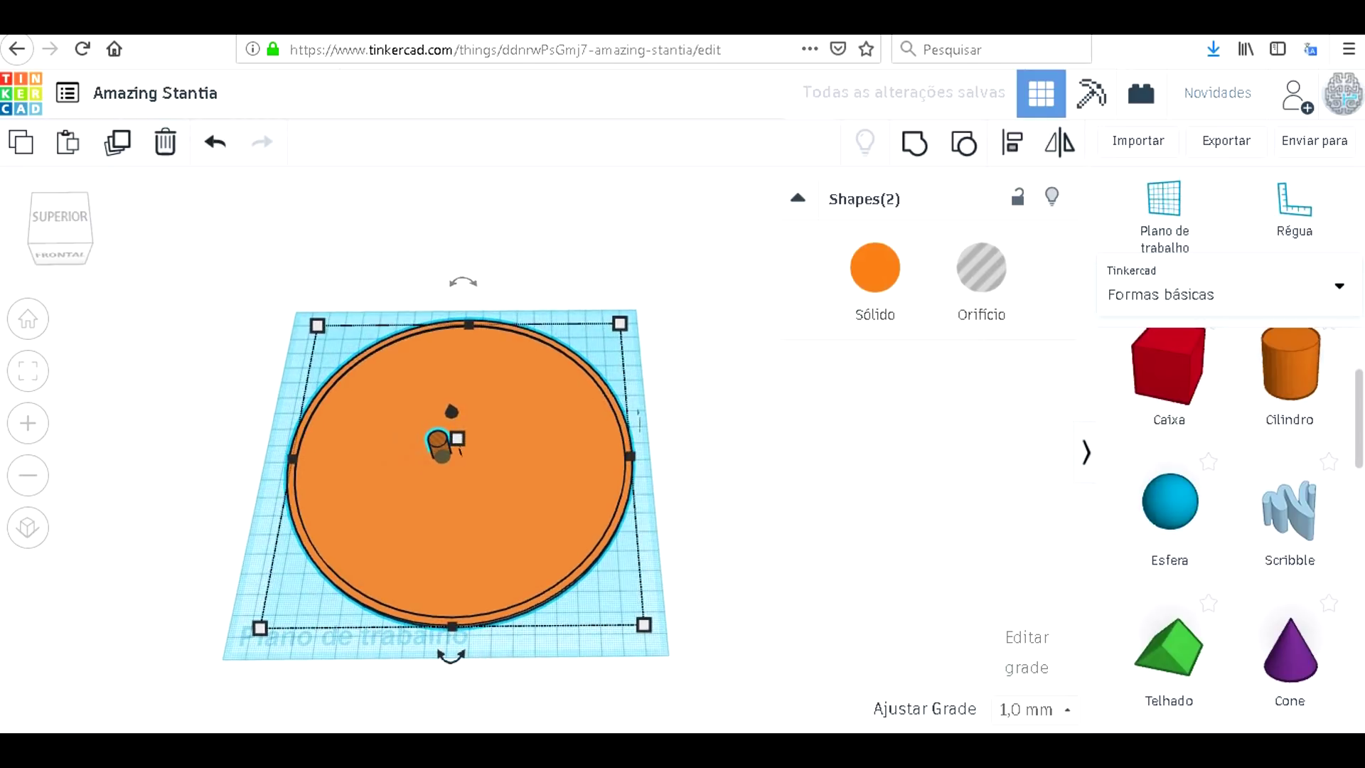
key(l)
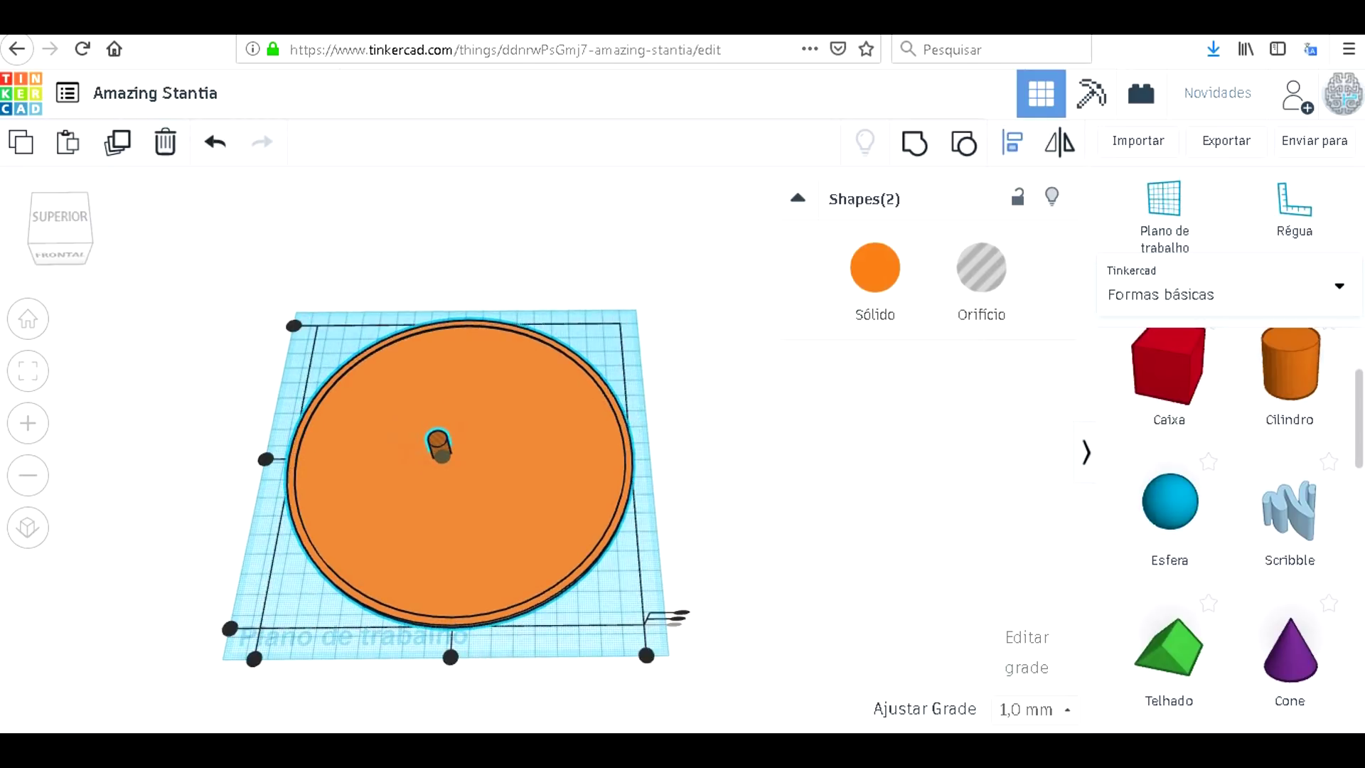
click(451, 656)
click(266, 459)
key(Escape)
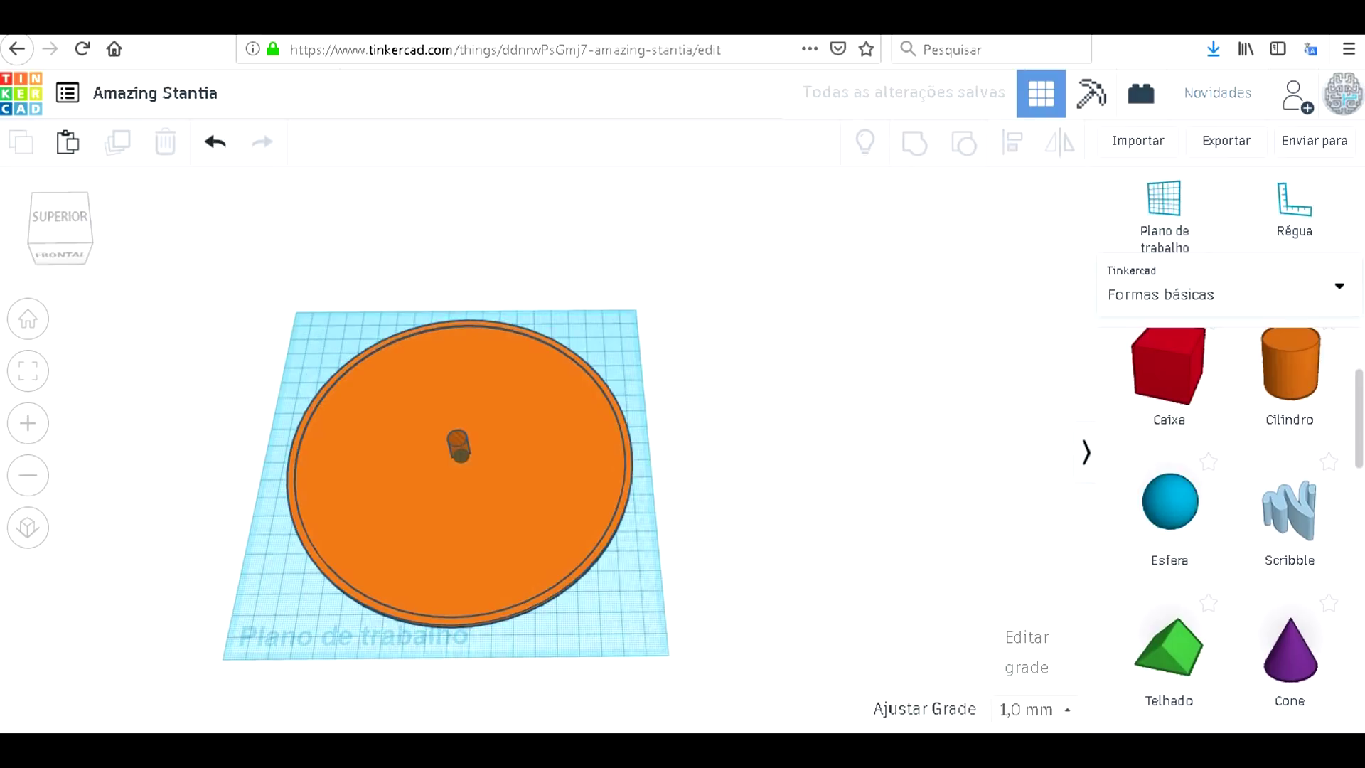
Group the base with the hole cylinder to cut the central through-hole, and deselect the result.
drag(588, 388, 465, 457)
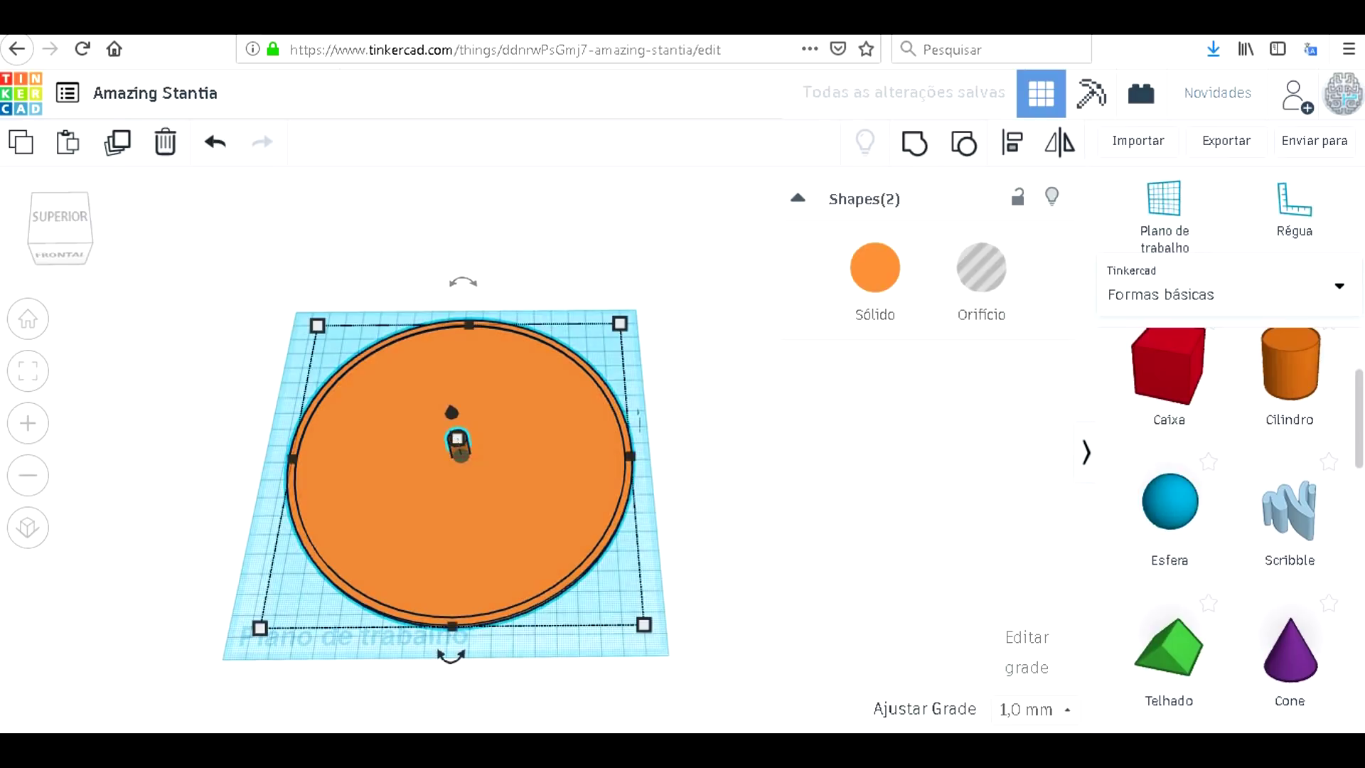
click(460, 452)
key(Escape)
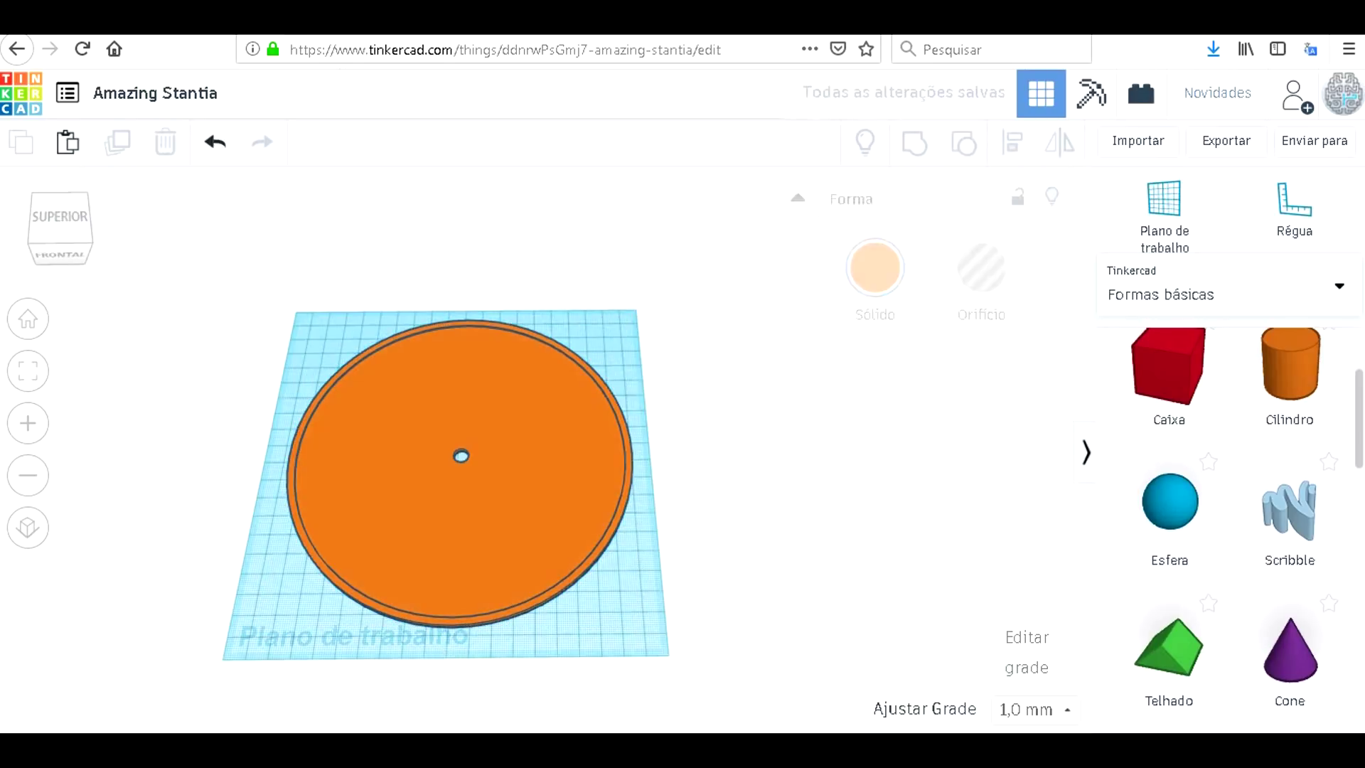
scroll(544, 437, up, 4)
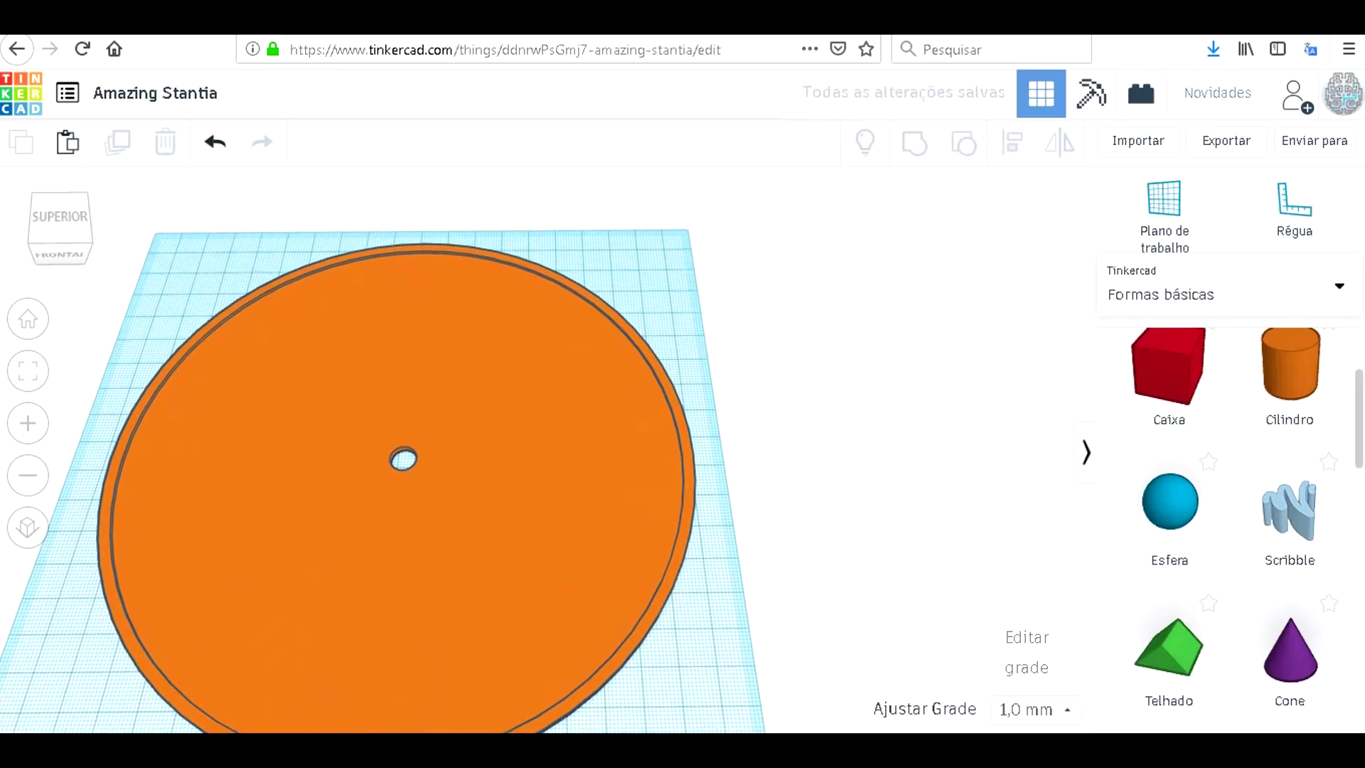
Add a text shape beside the base in top view and set its text to 12.
right_drag(544, 412, 537, 512)
scroll(544, 450, down, 3)
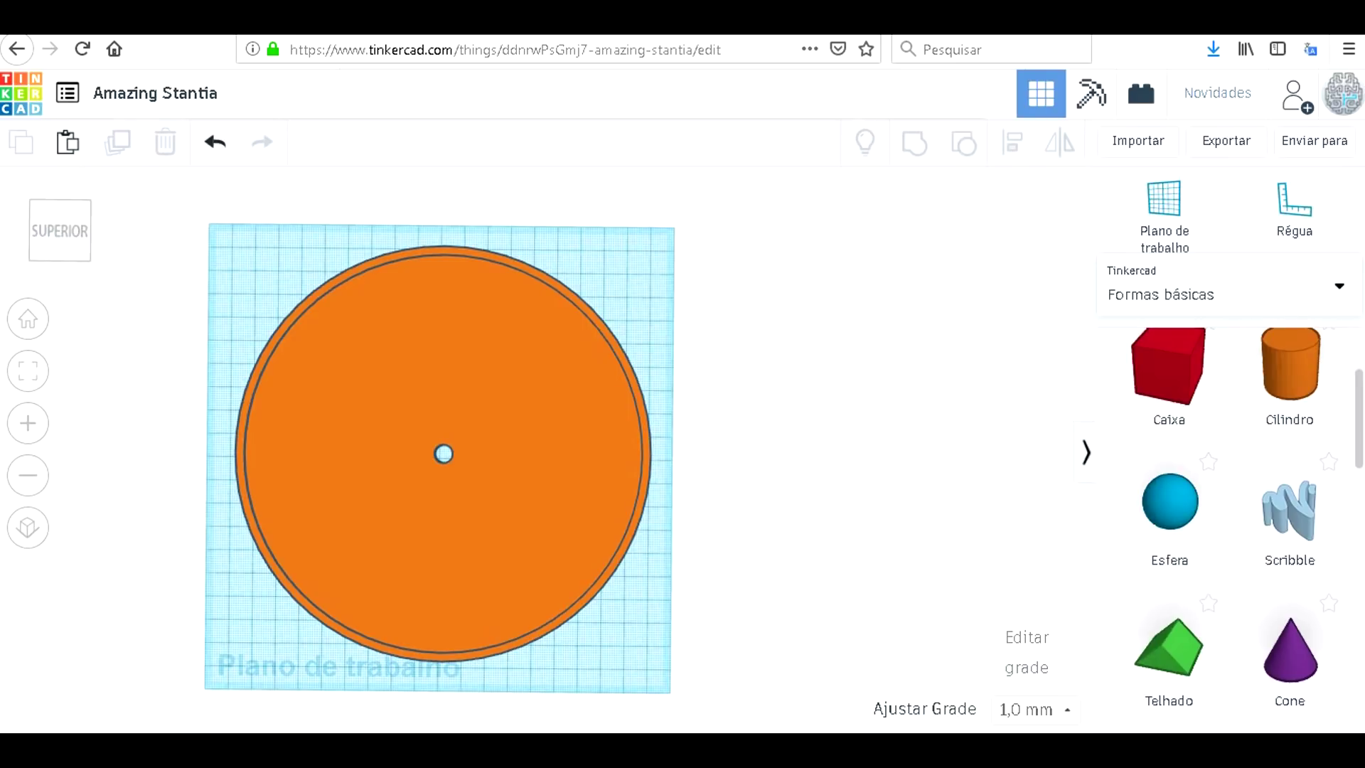
scroll(1289, 455, down, 5)
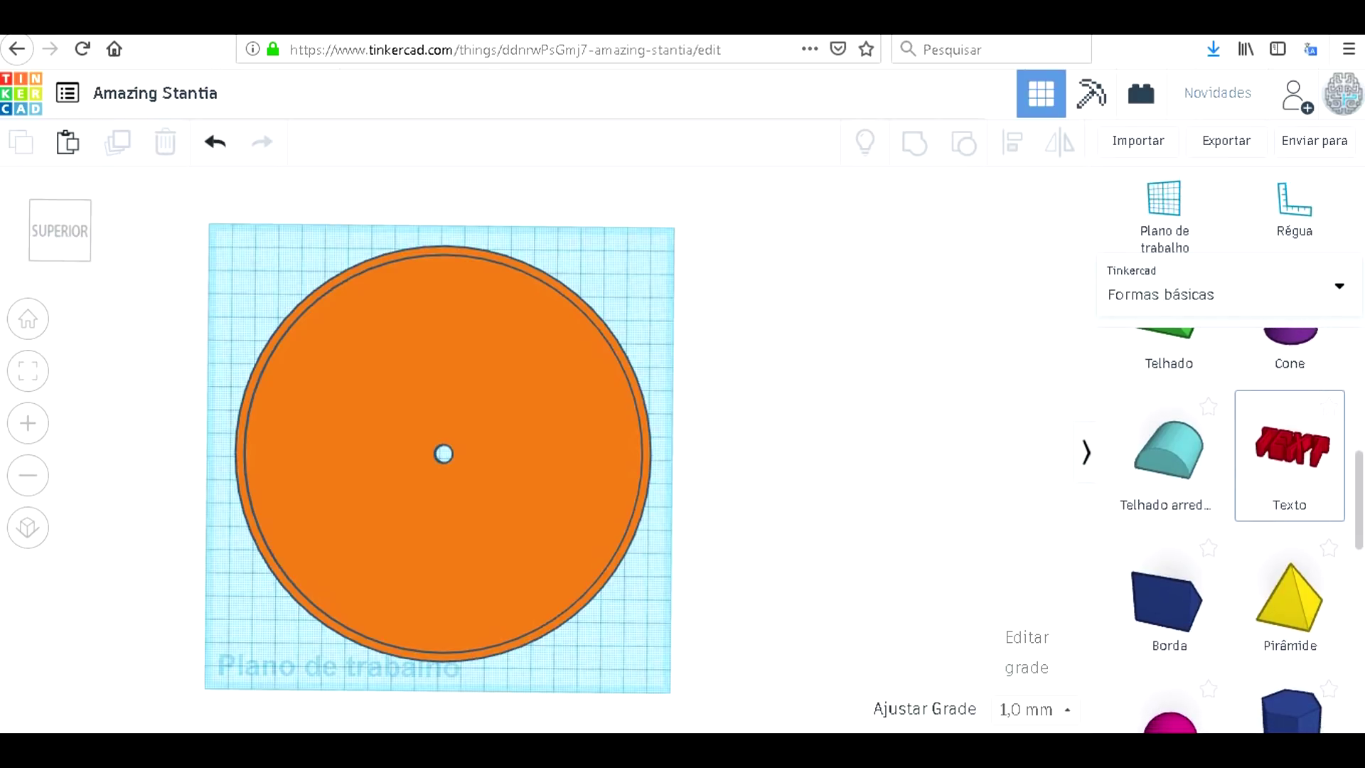
drag(1290, 448, 714, 350)
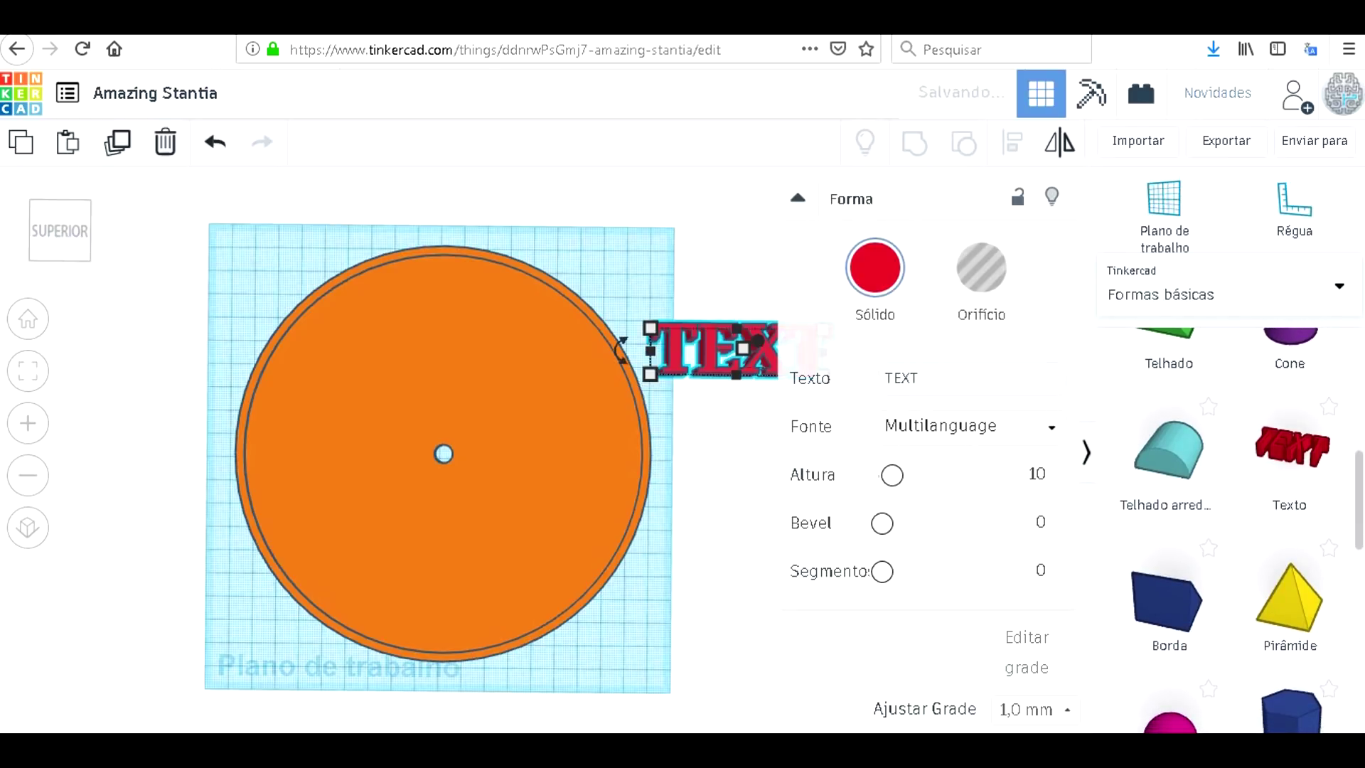
drag(922, 379, 883, 379)
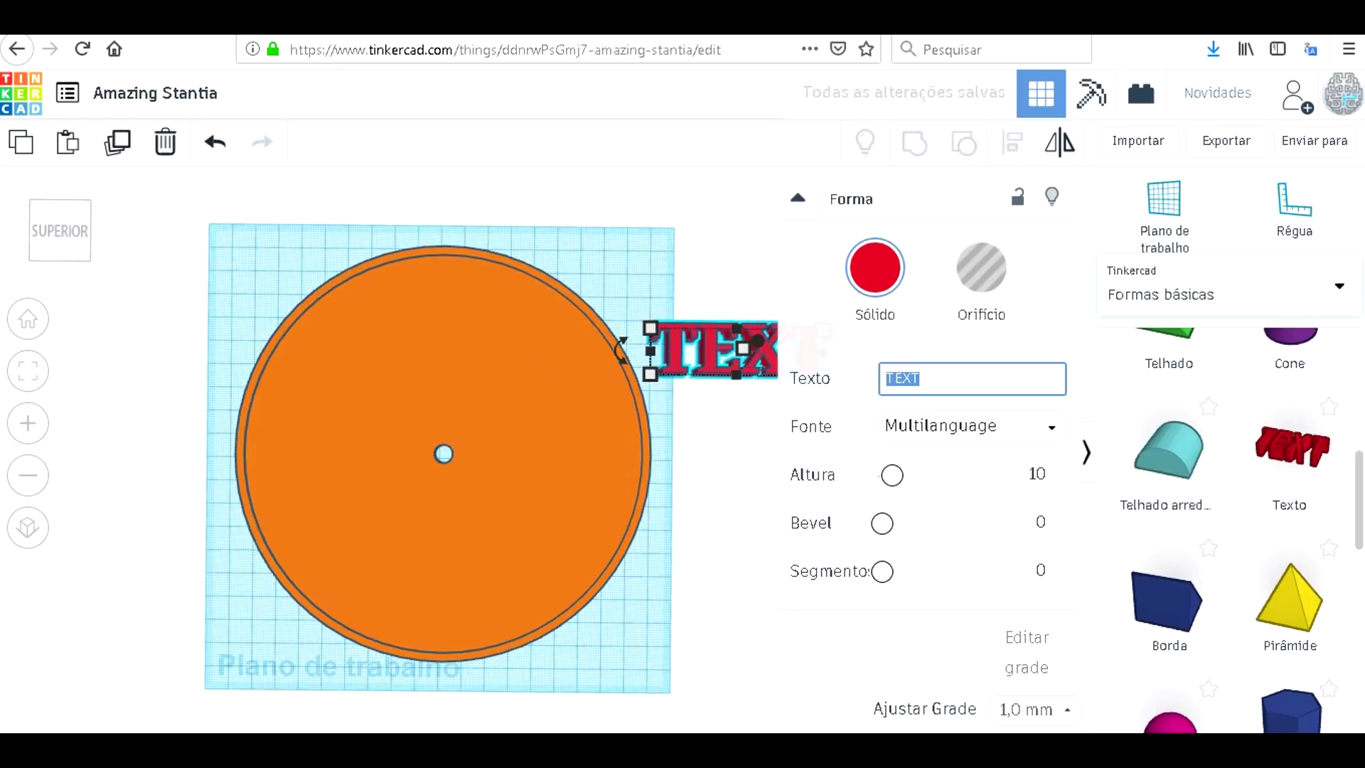
text(12)
key(Return)
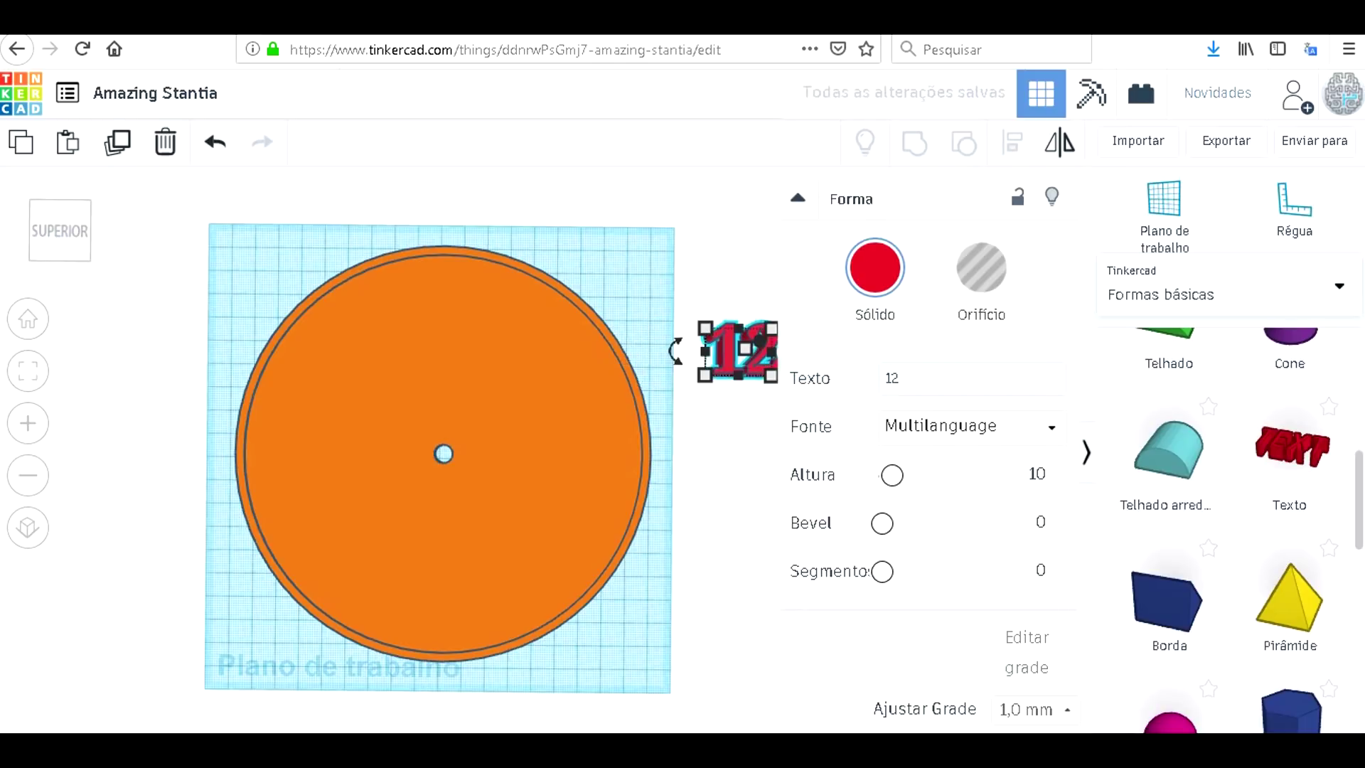
Move the 12 text farther away from the base and deselect it.
key(Escape)
drag(742, 352, 816, 308)
key(Escape)
scroll(538, 452, down, 1)
scroll(542, 451, down, 2)
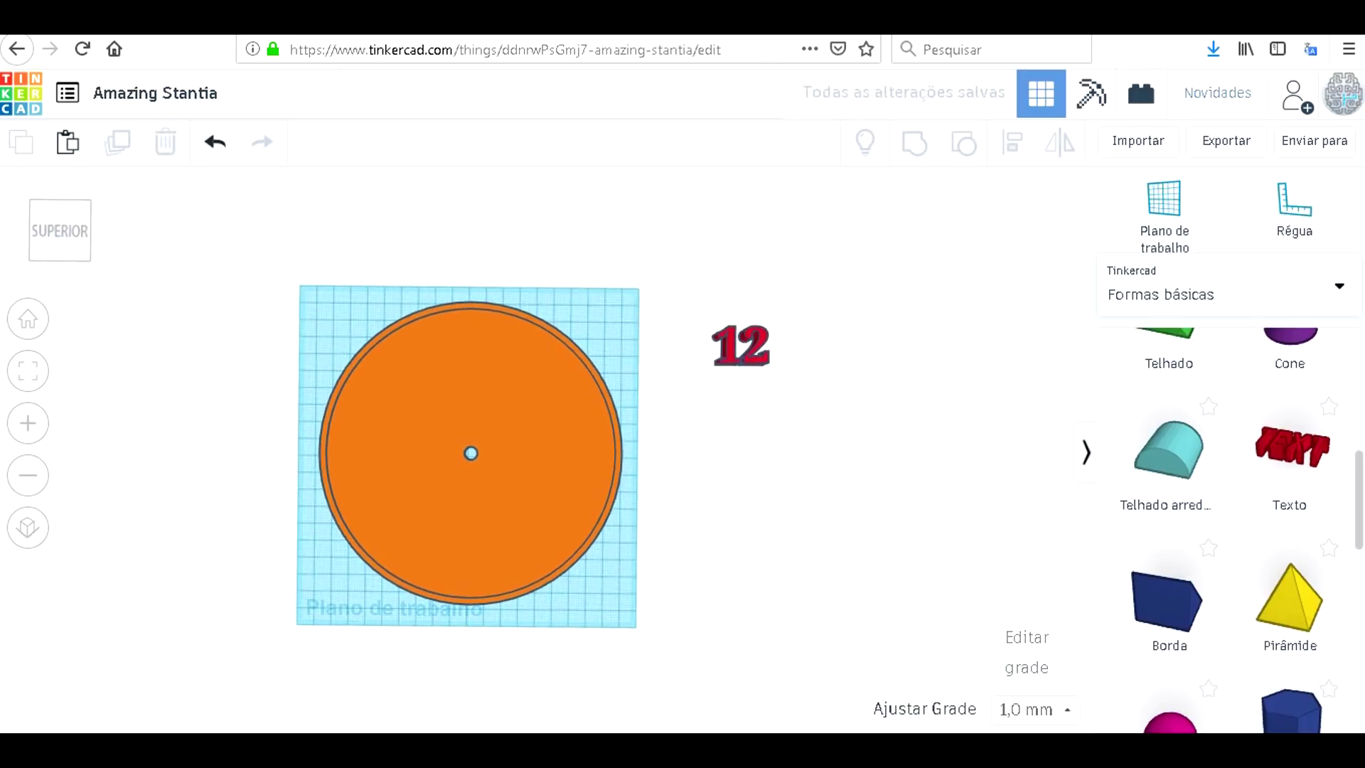
Add a box, stretch it lengthwise across the whole base, and set its width to 2 mm.
scroll(1290, 604, up, 3)
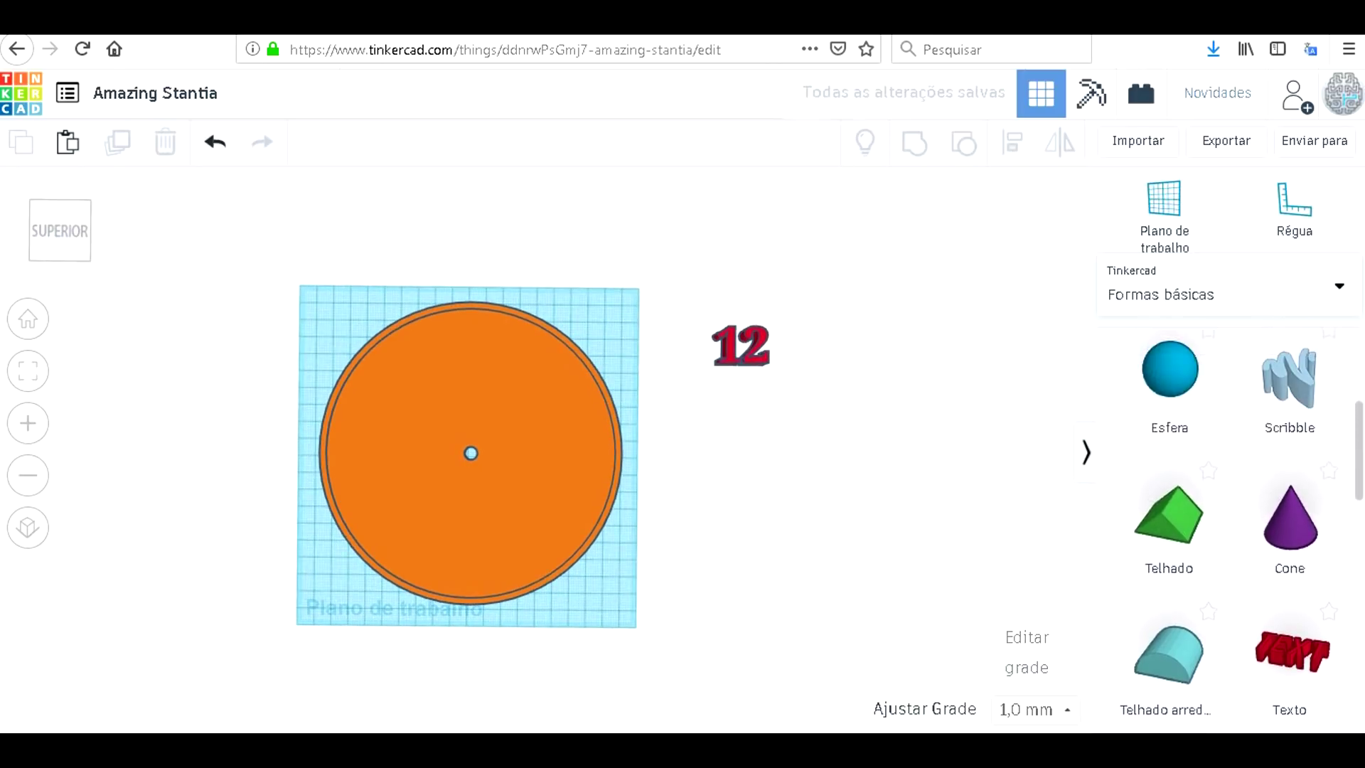
scroll(1208, 497, up, 3)
drag(1169, 448, 467, 270)
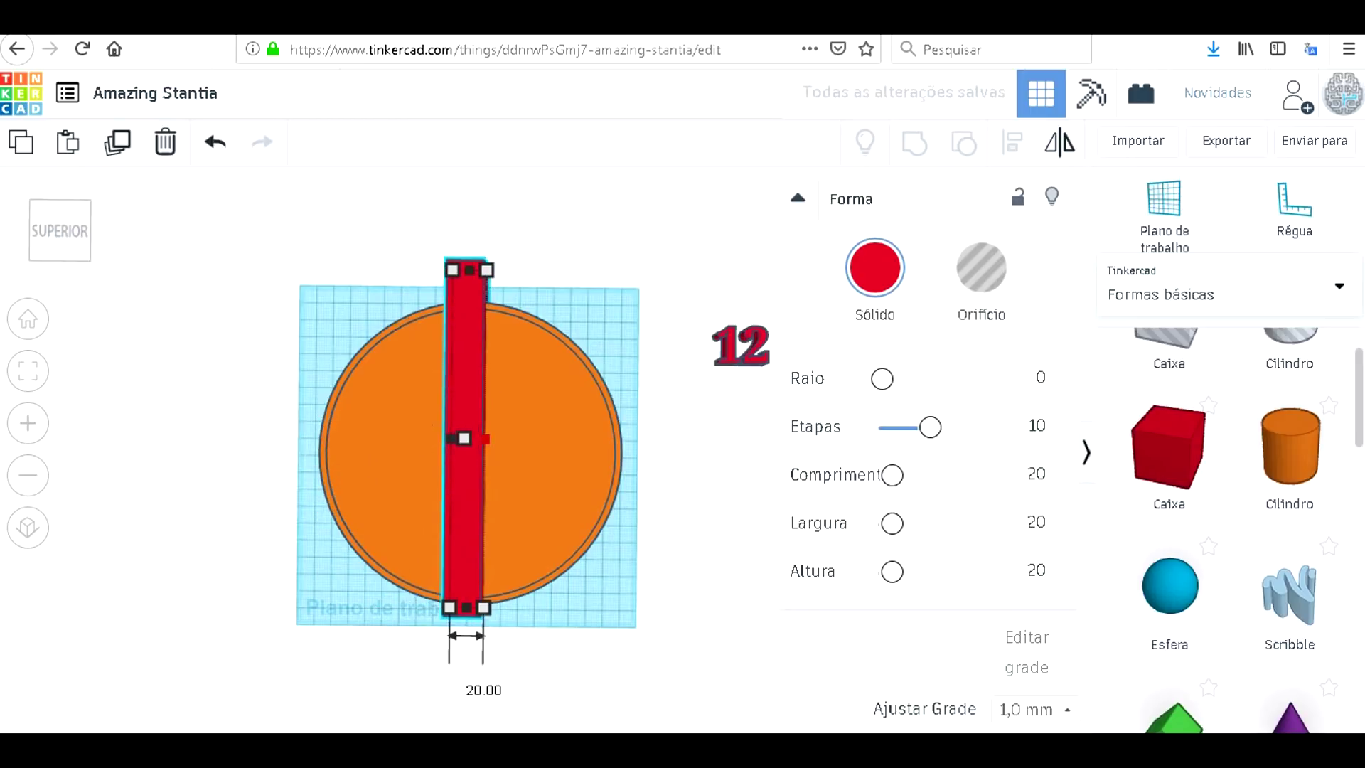
key(Tab)
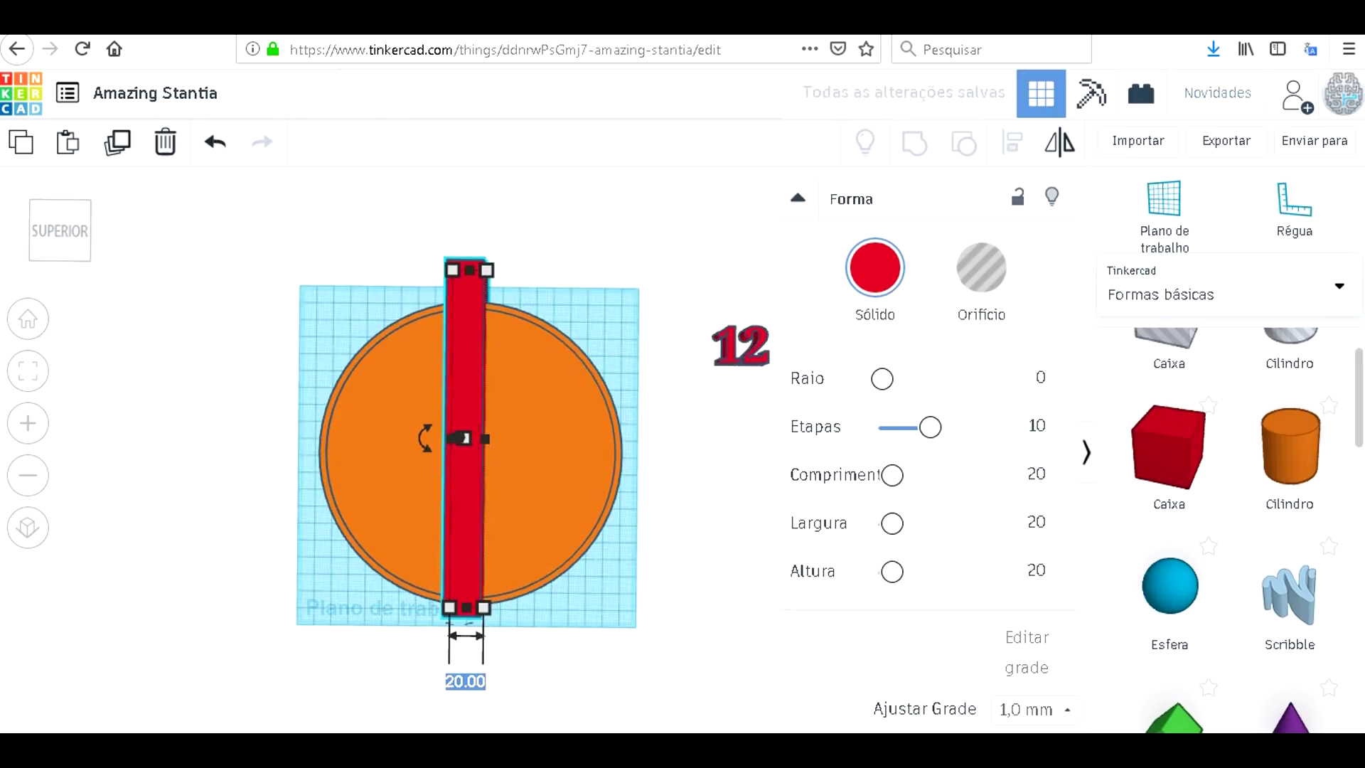
text(2)
key(Return)
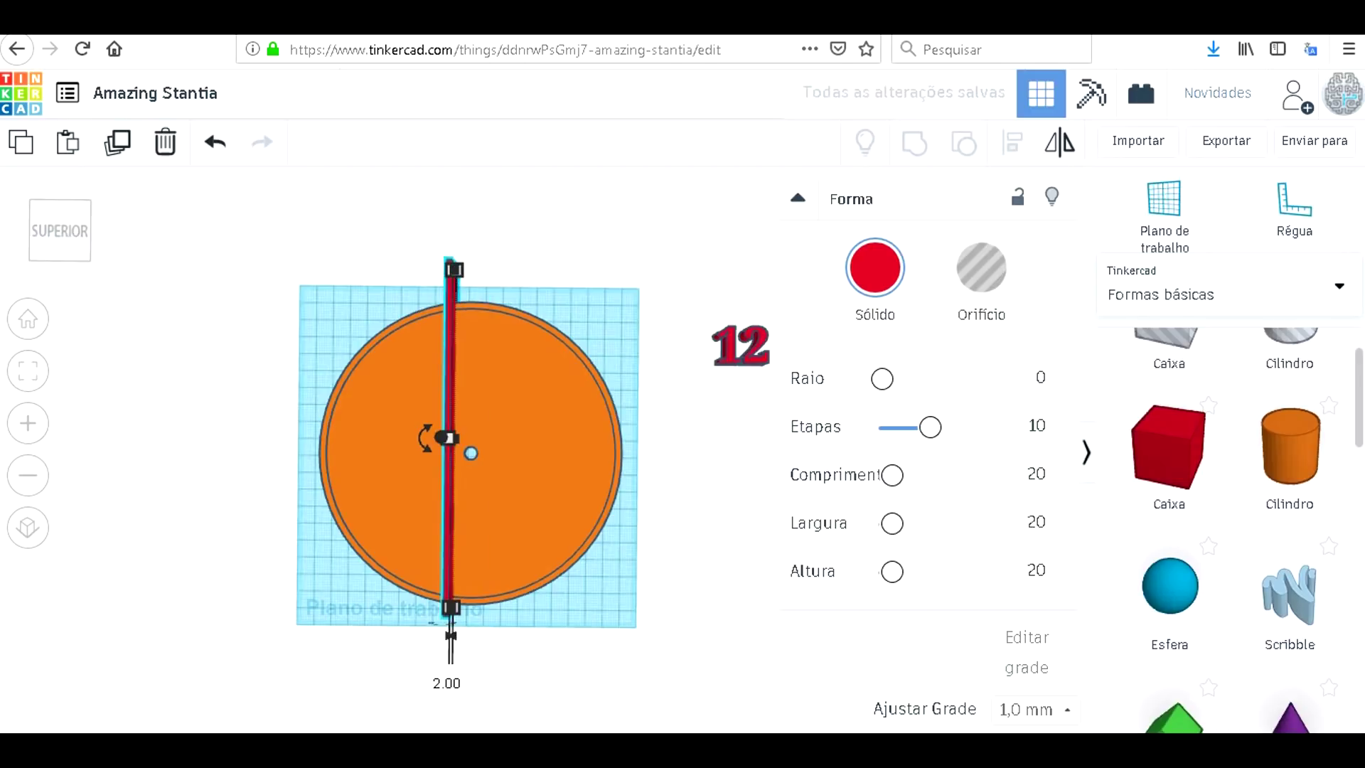
Set the height of the red bar across the base to 3 mm and deselect it.
right_drag(491, 490, 487, 441)
click(452, 420)
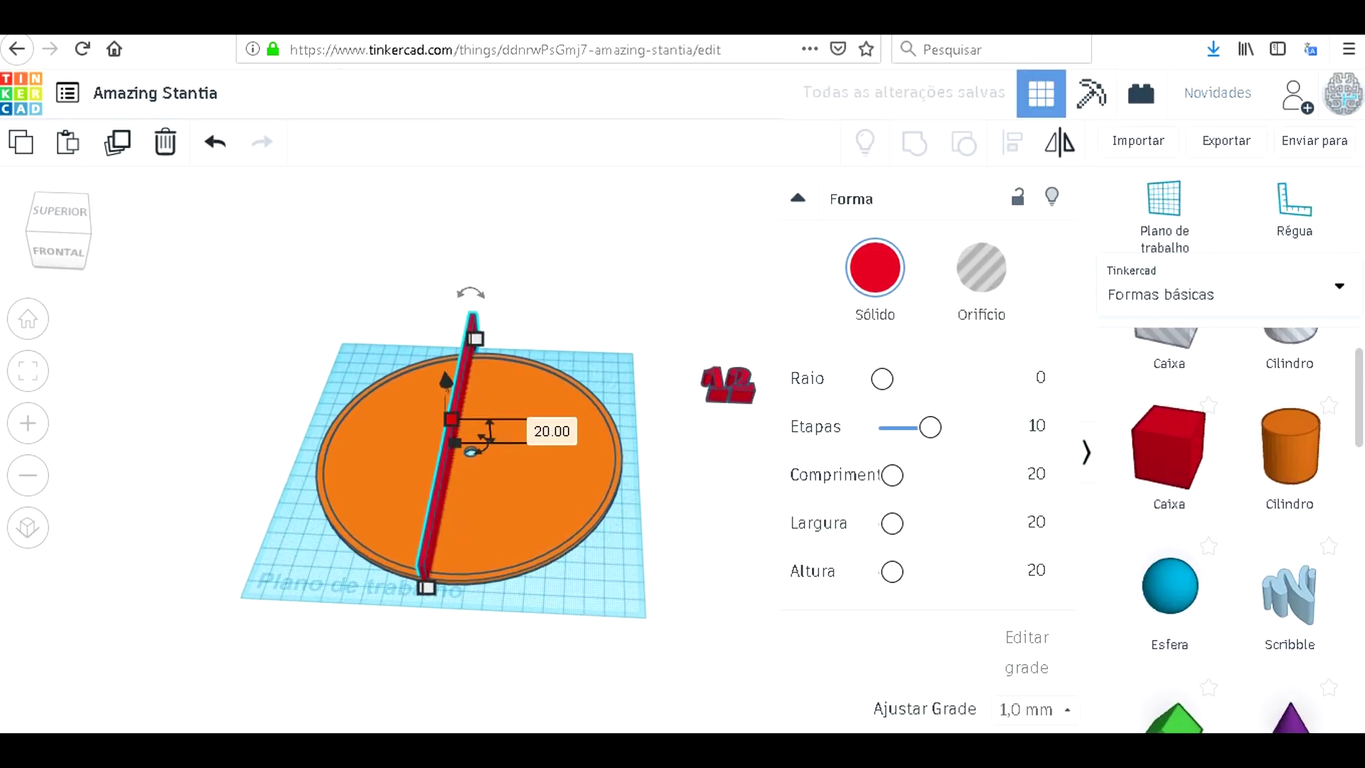
key(Tab)
text(2)
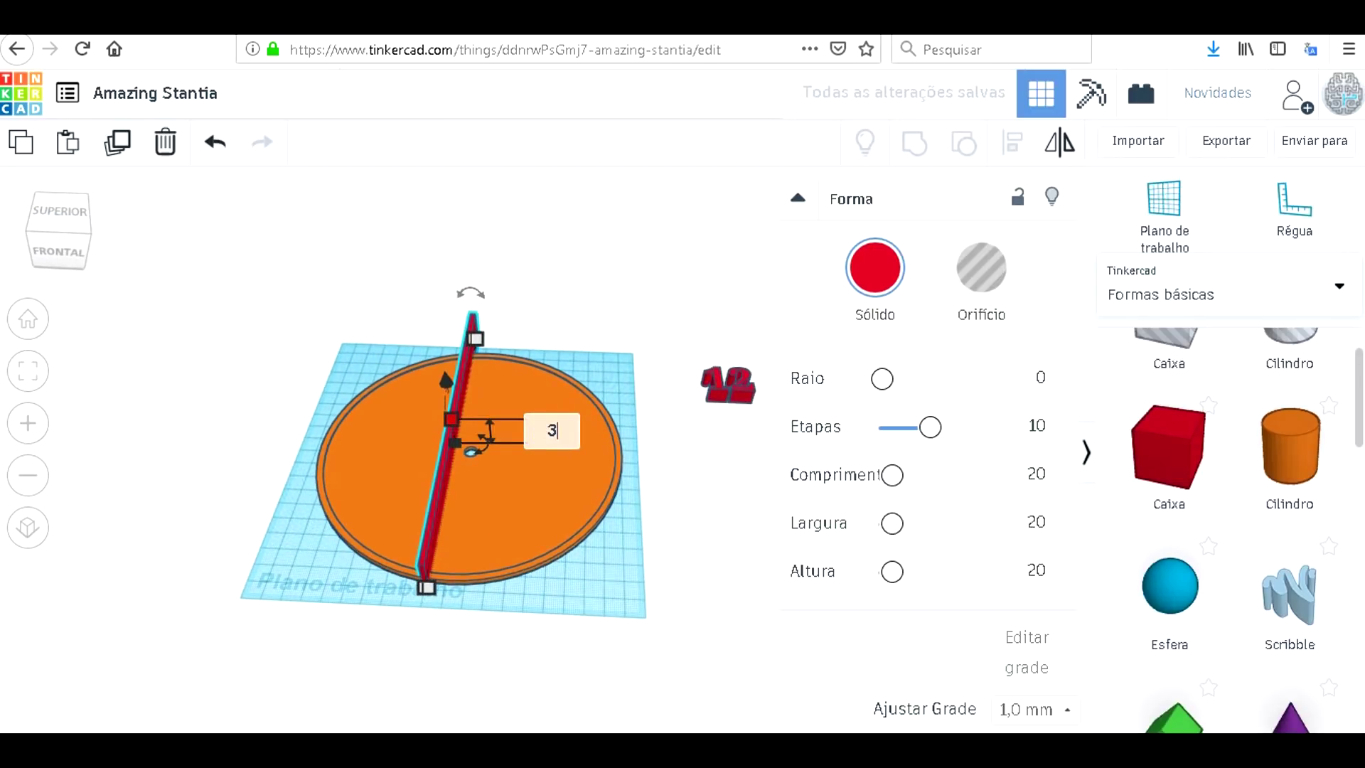
key(Return)
click(270, 611)
Select the base and the bar together, align their centers in both horizontal directions, and deselect them.
right_drag(273, 612, 277, 675)
drag(296, 313, 510, 591)
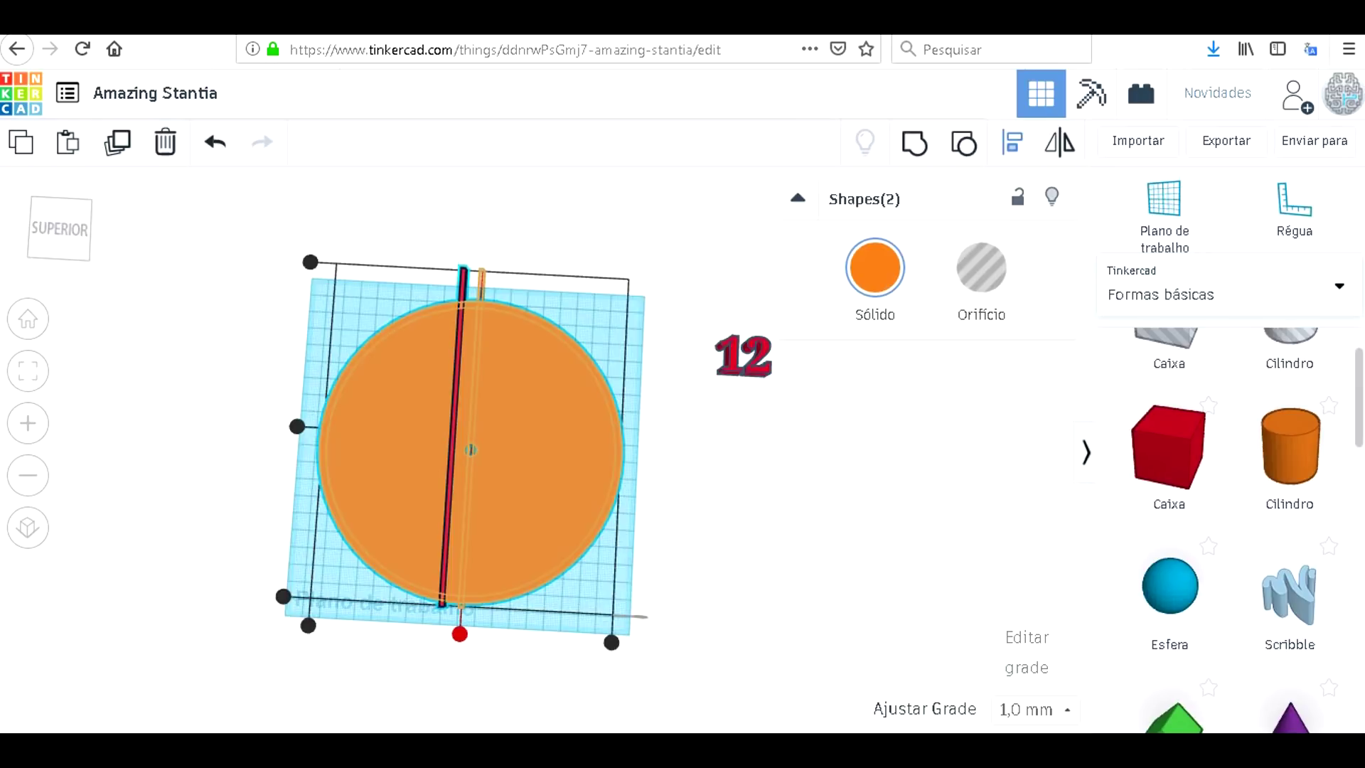
click(459, 634)
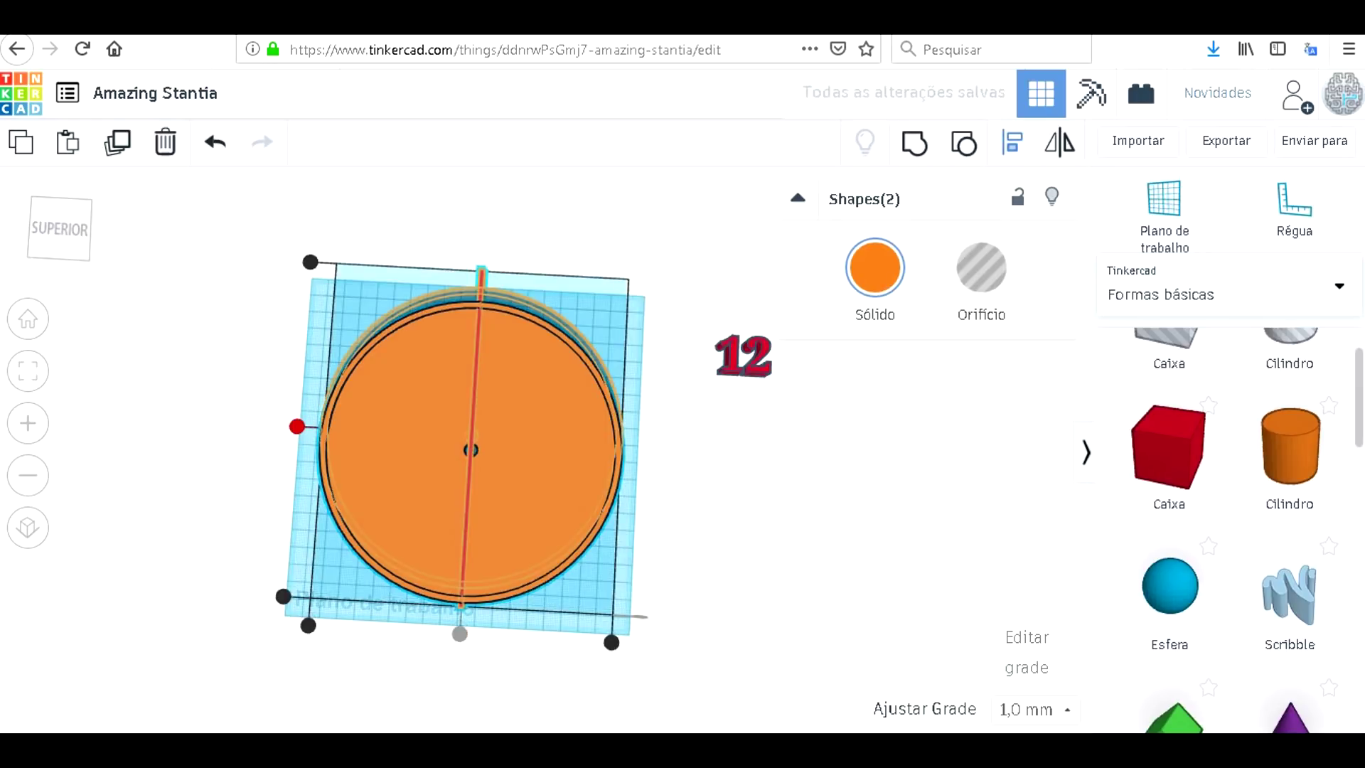
key(Escape)
right_drag(683, 483, 691, 485)
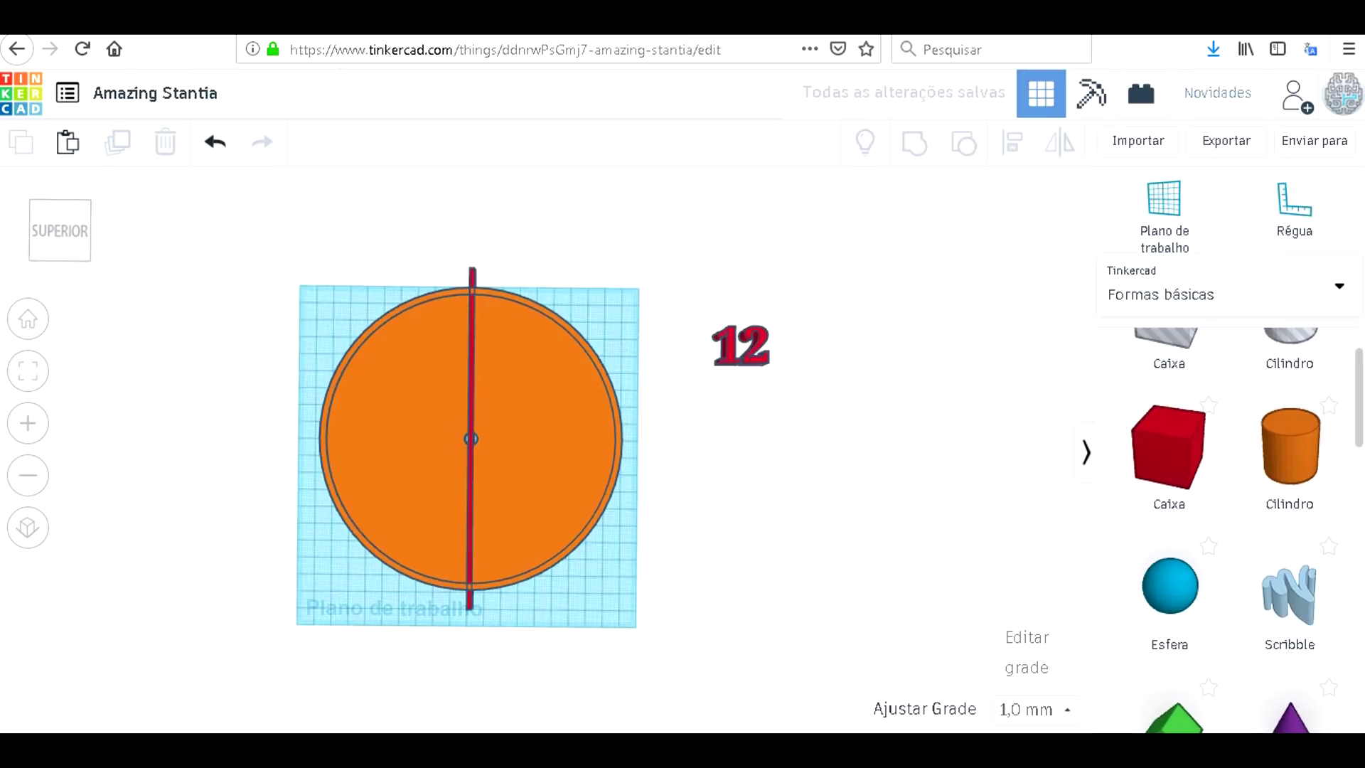
Move the 12 text slightly while keeping it beside the base, and deselect it.
click(739, 346)
mouse_move(740, 346)
mouse_down()
mouse_move(474, 310)
mouse_move(475, 560)
mouse_move(710, 365)
mouse_move(725, 327)
mouse_up()
key(Escape)
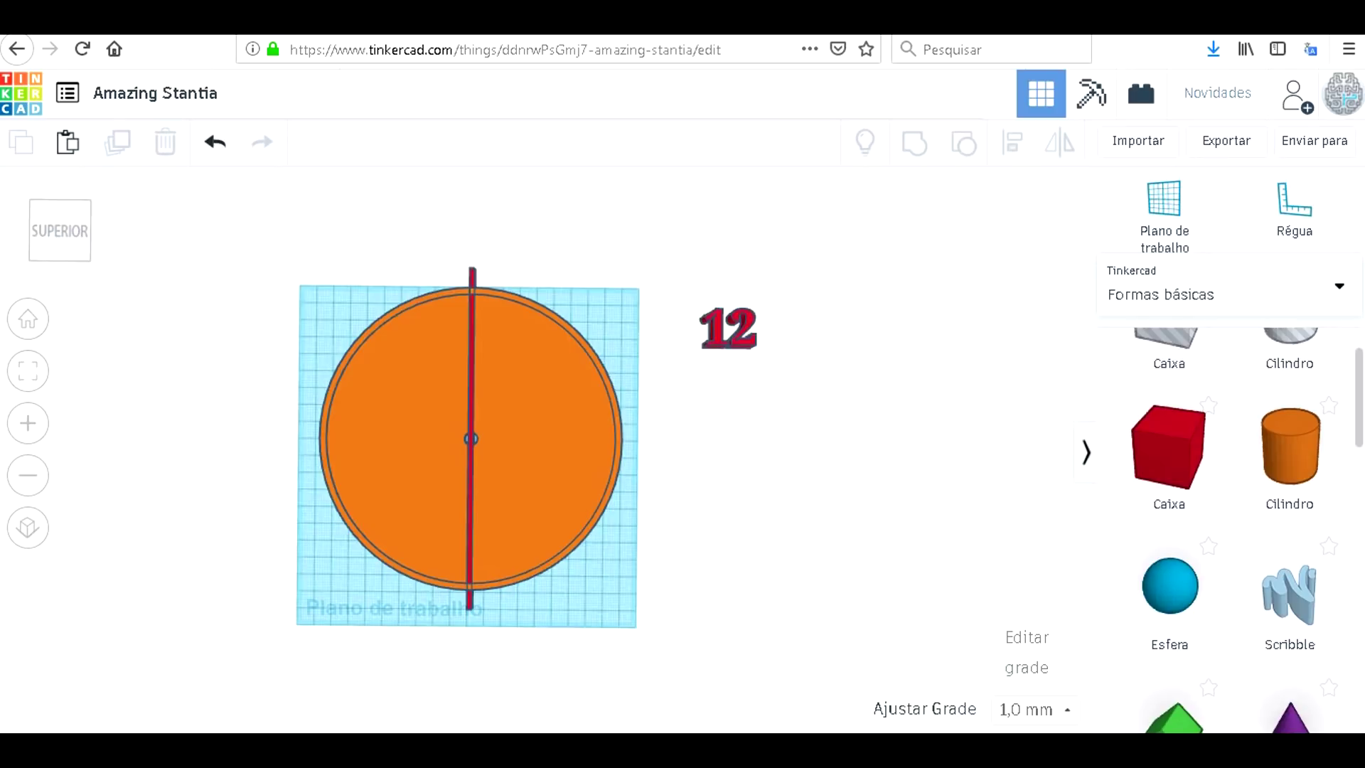
click(471, 438)
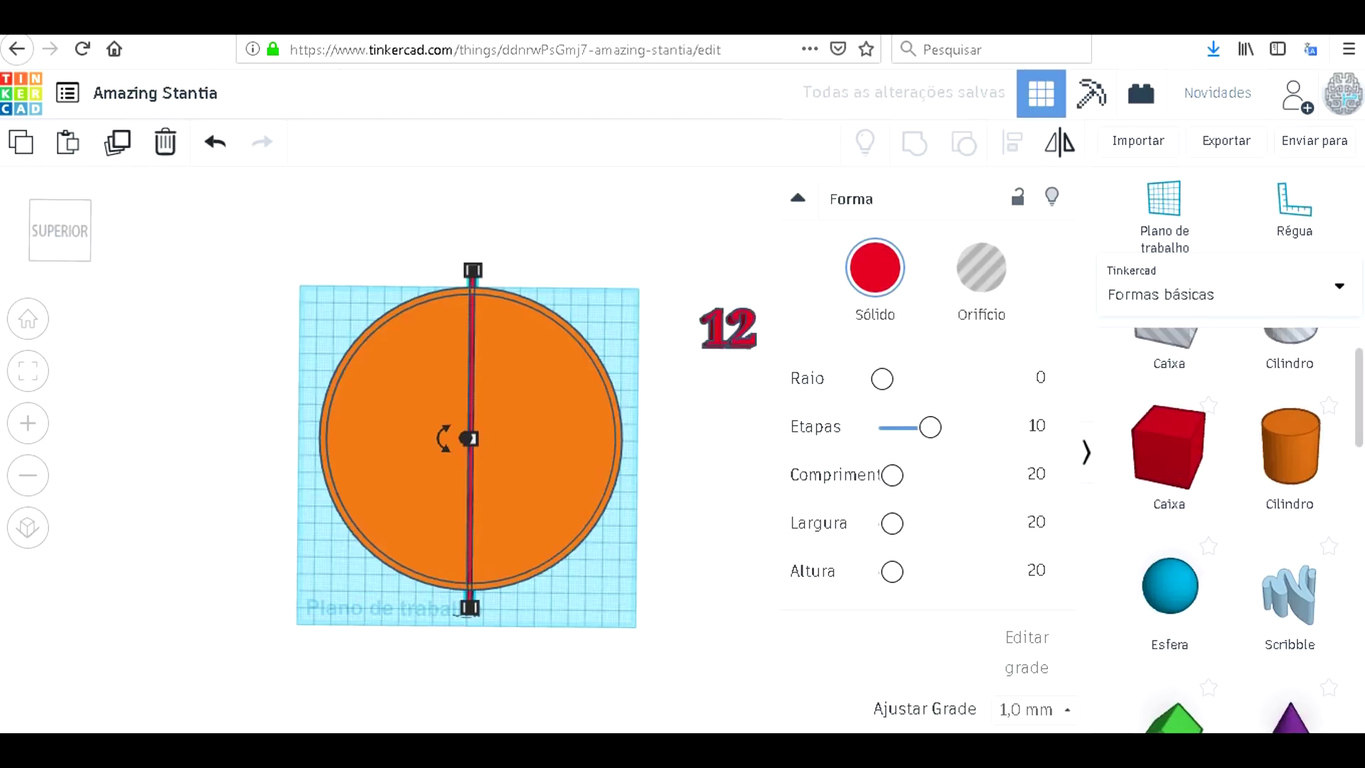
click(444, 439)
drag(444, 438, 308, 435)
drag(318, 377, 381, 559)
drag(315, 649, 242, 431)
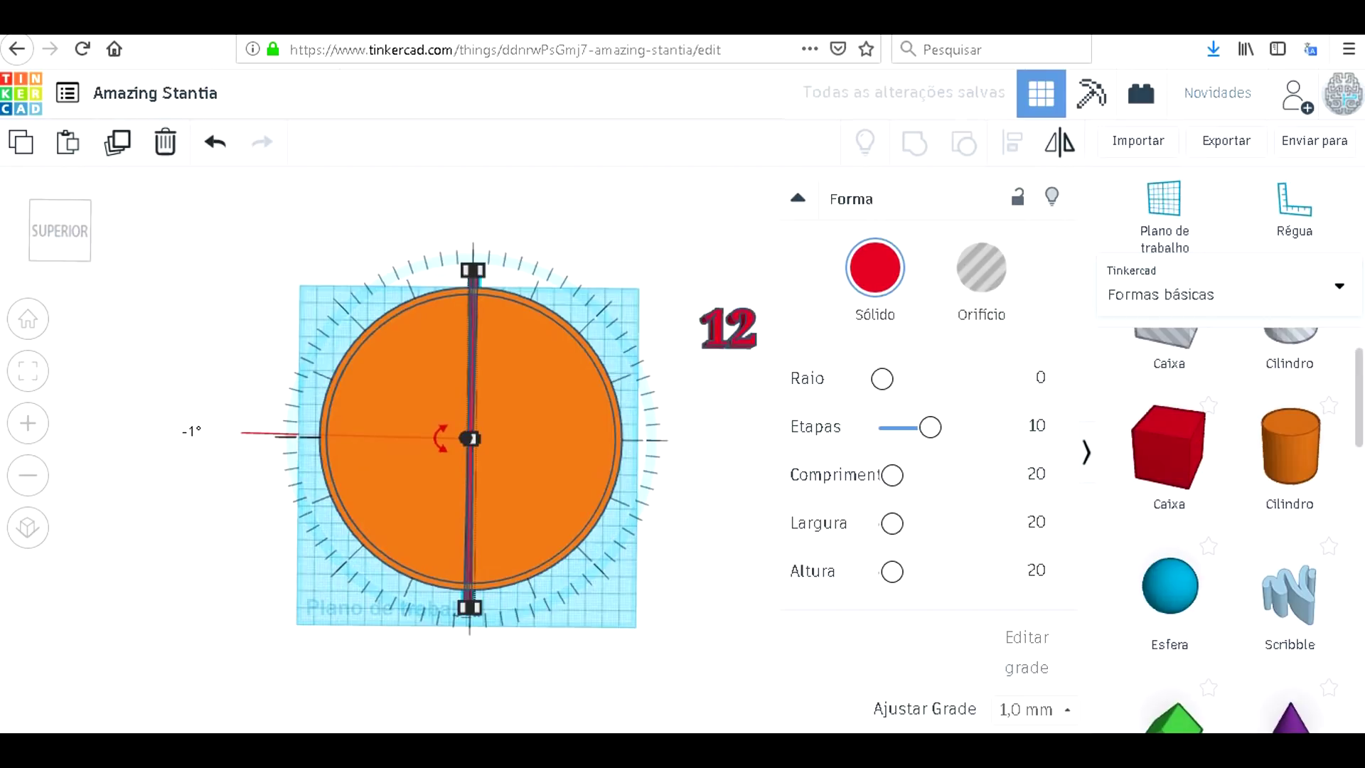
key(Delete)
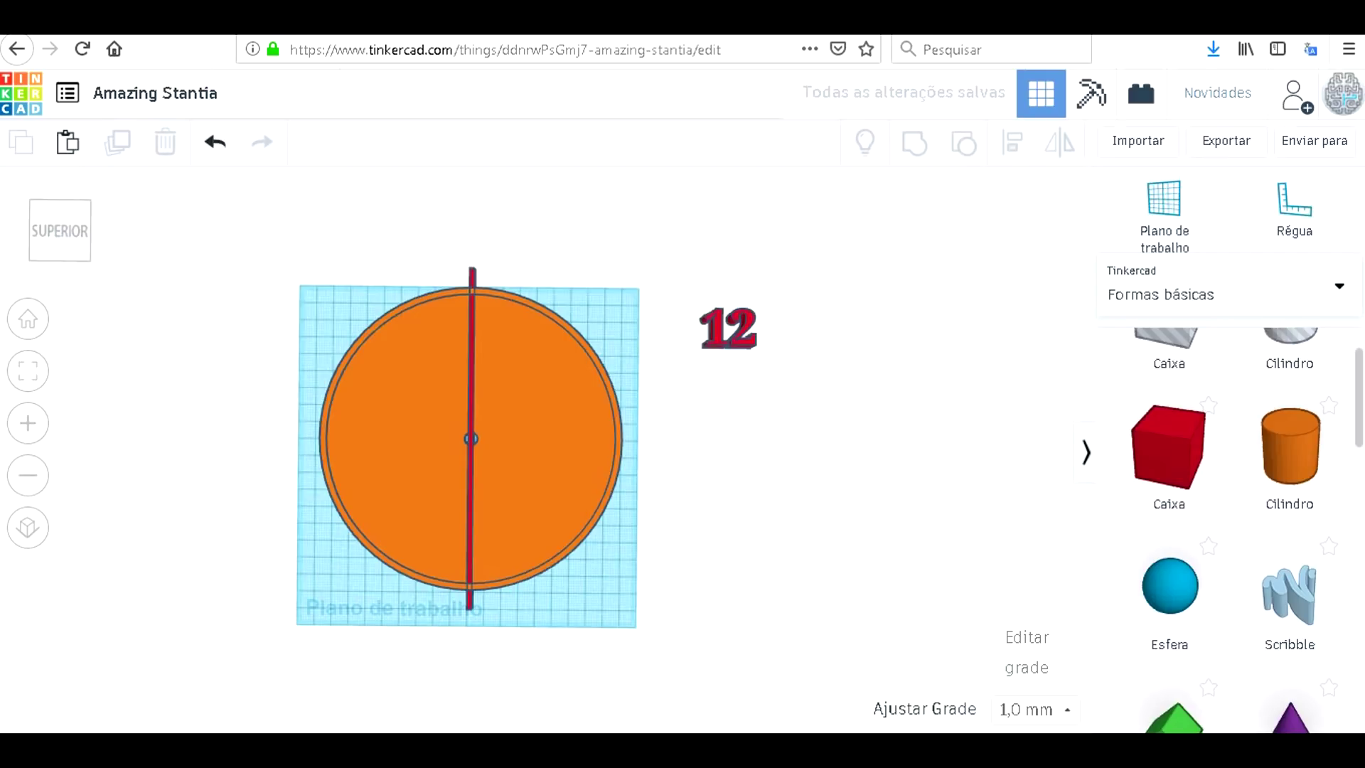
Search the computer for "calc" and switch to the Windows Calculator app.
key(super)
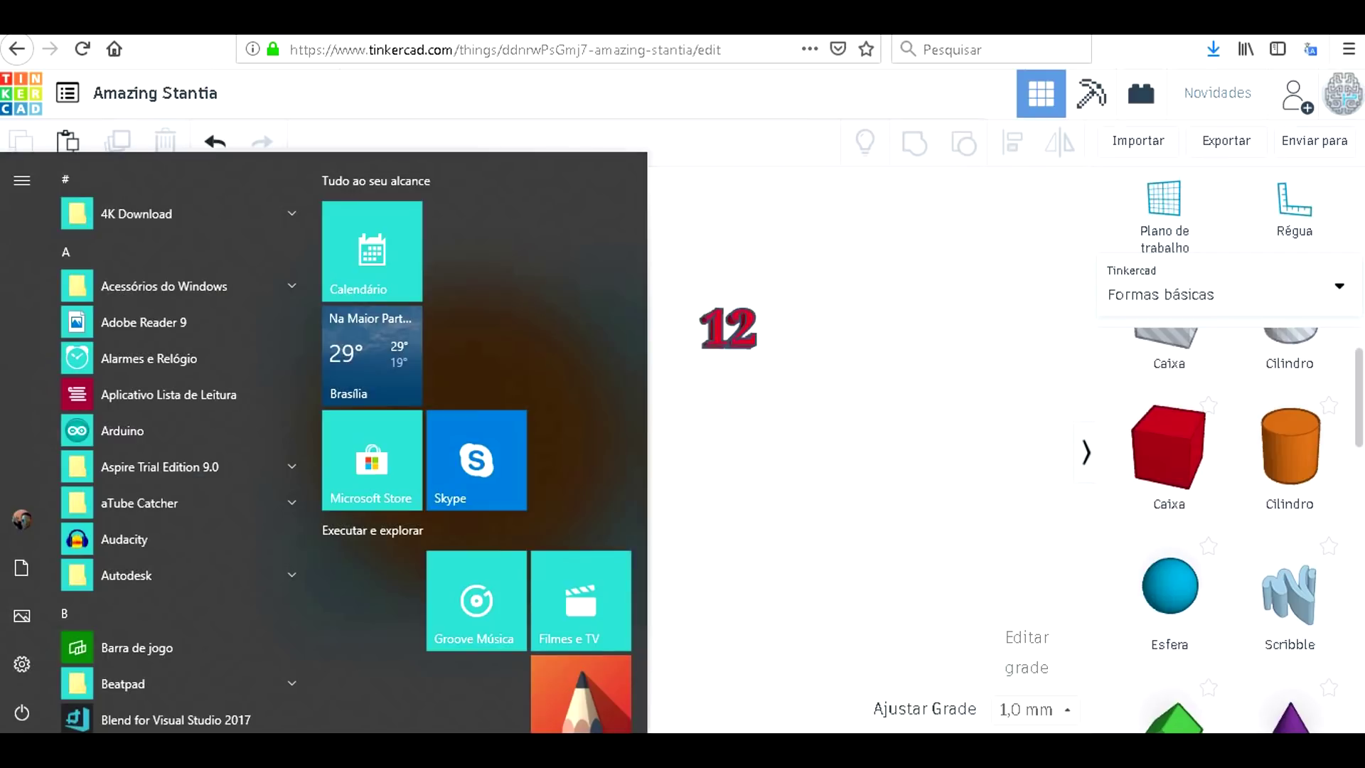
key(super)
key(super)
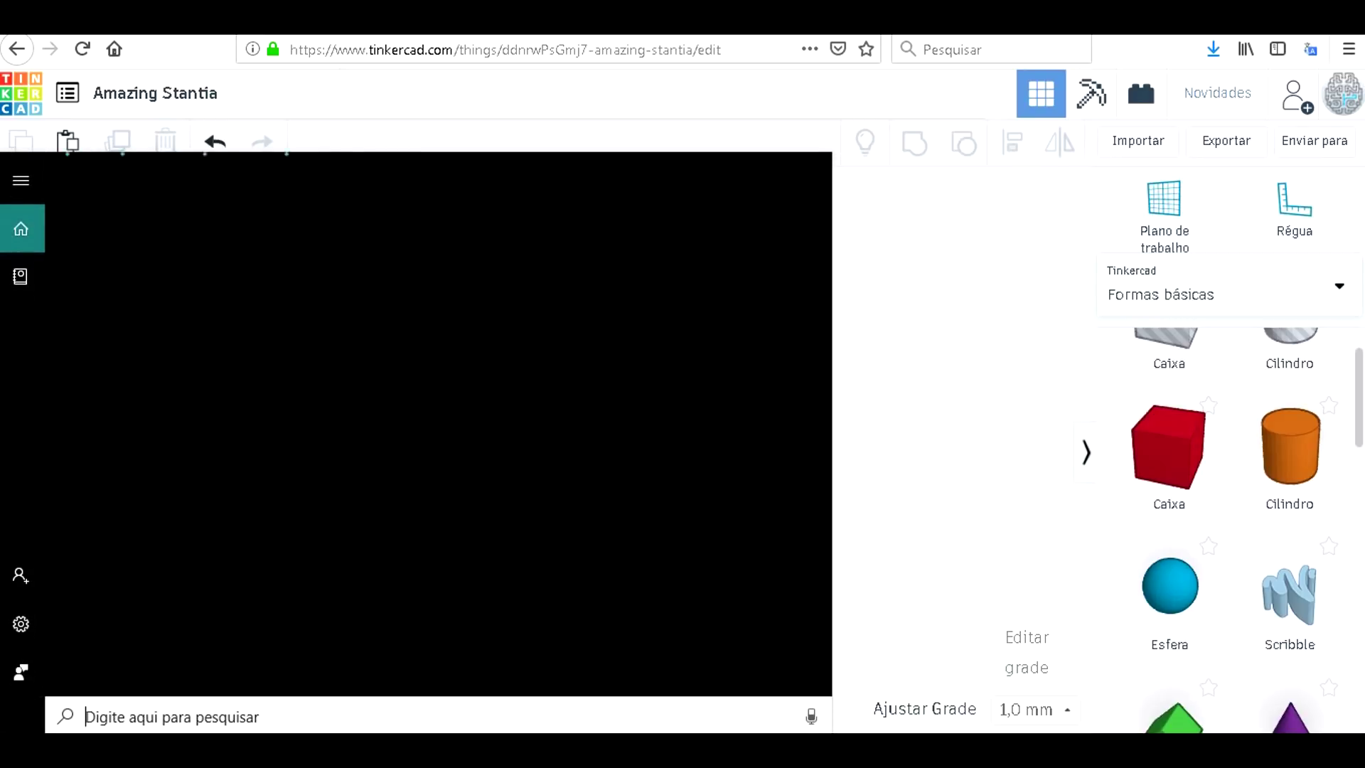
text(calc)
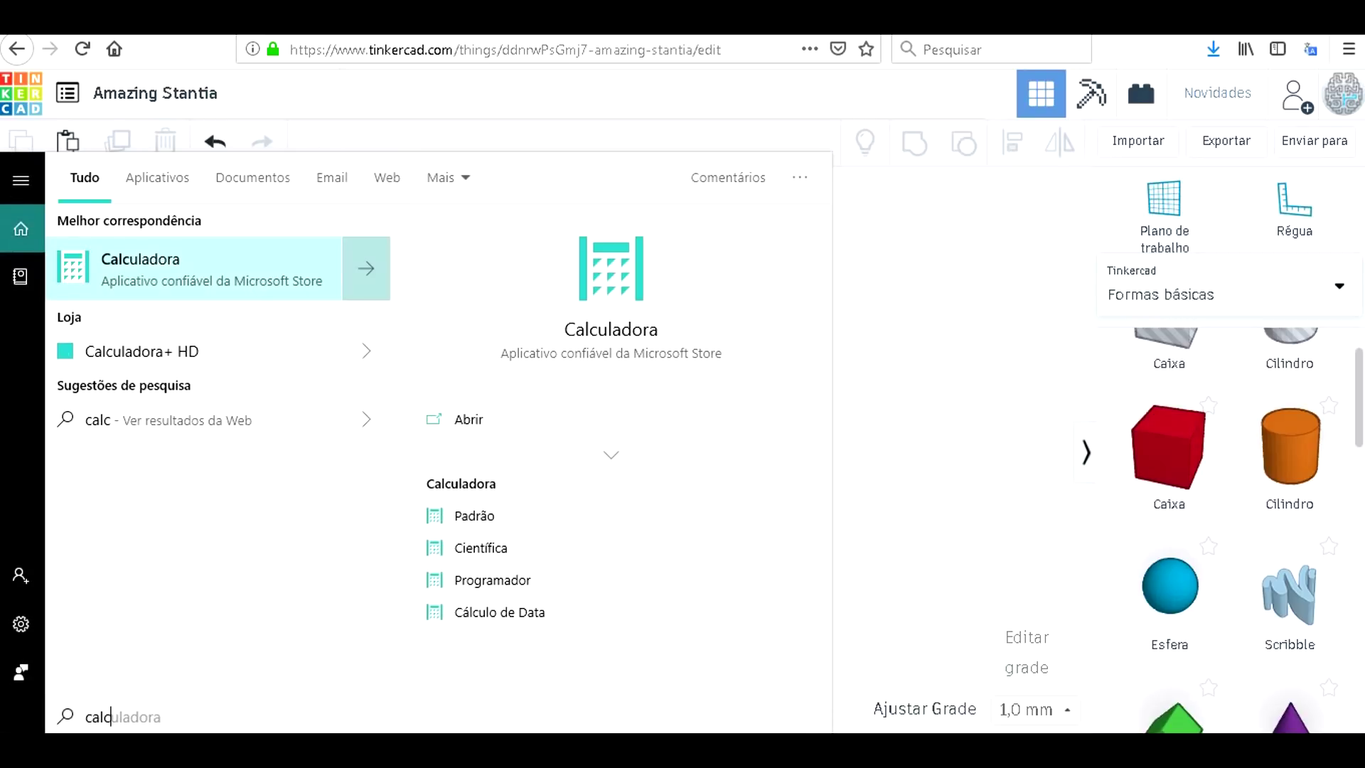
key(Return)
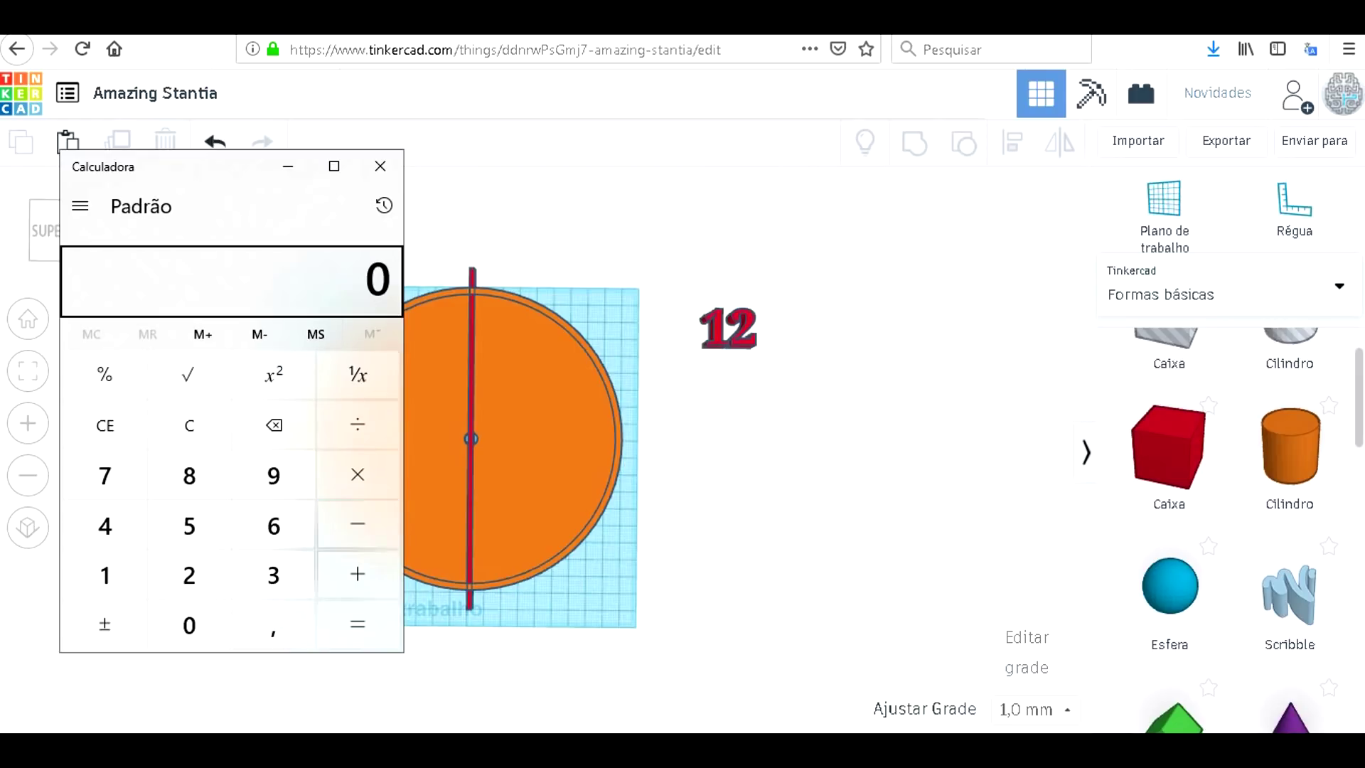
Calculate 360 ÷ 12 to get the angle between hour marks, and close the calculator.
click(274, 574)
click(273, 525)
click(189, 625)
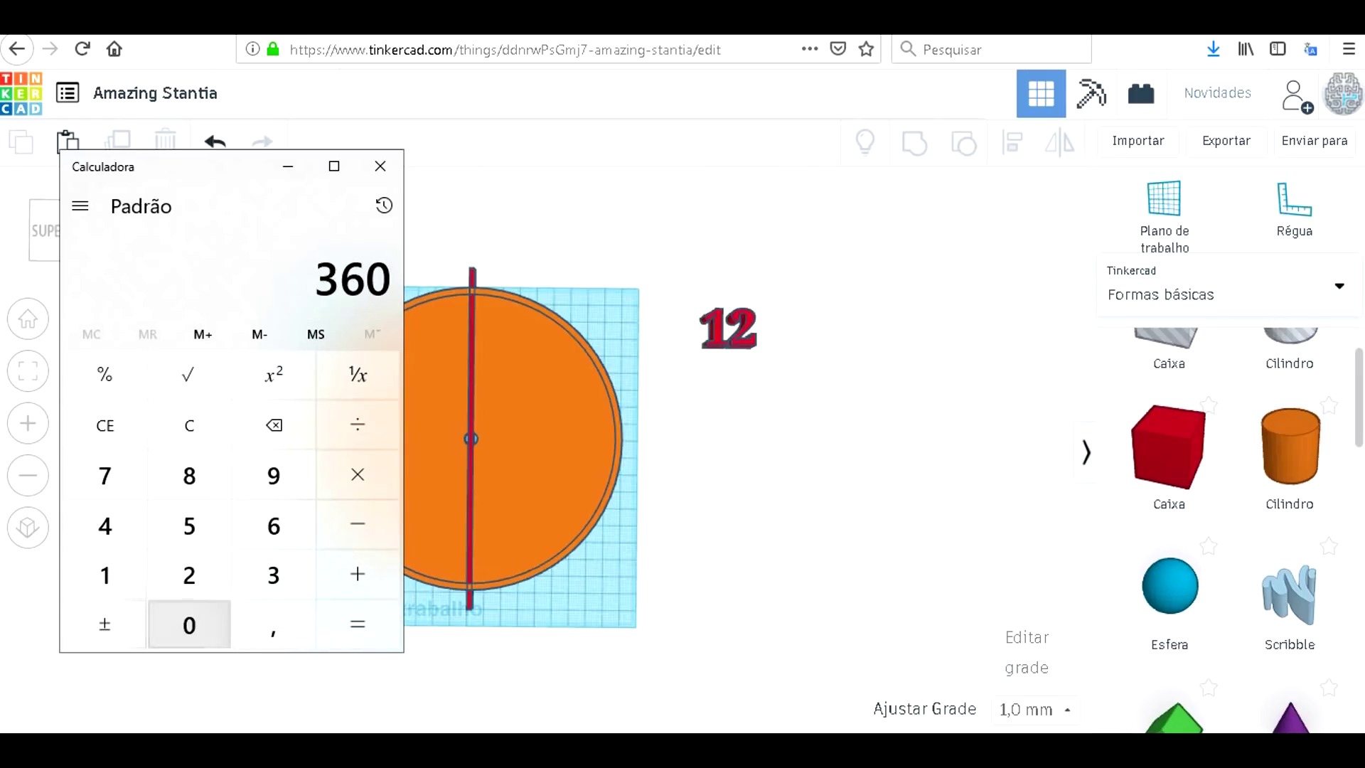
click(357, 424)
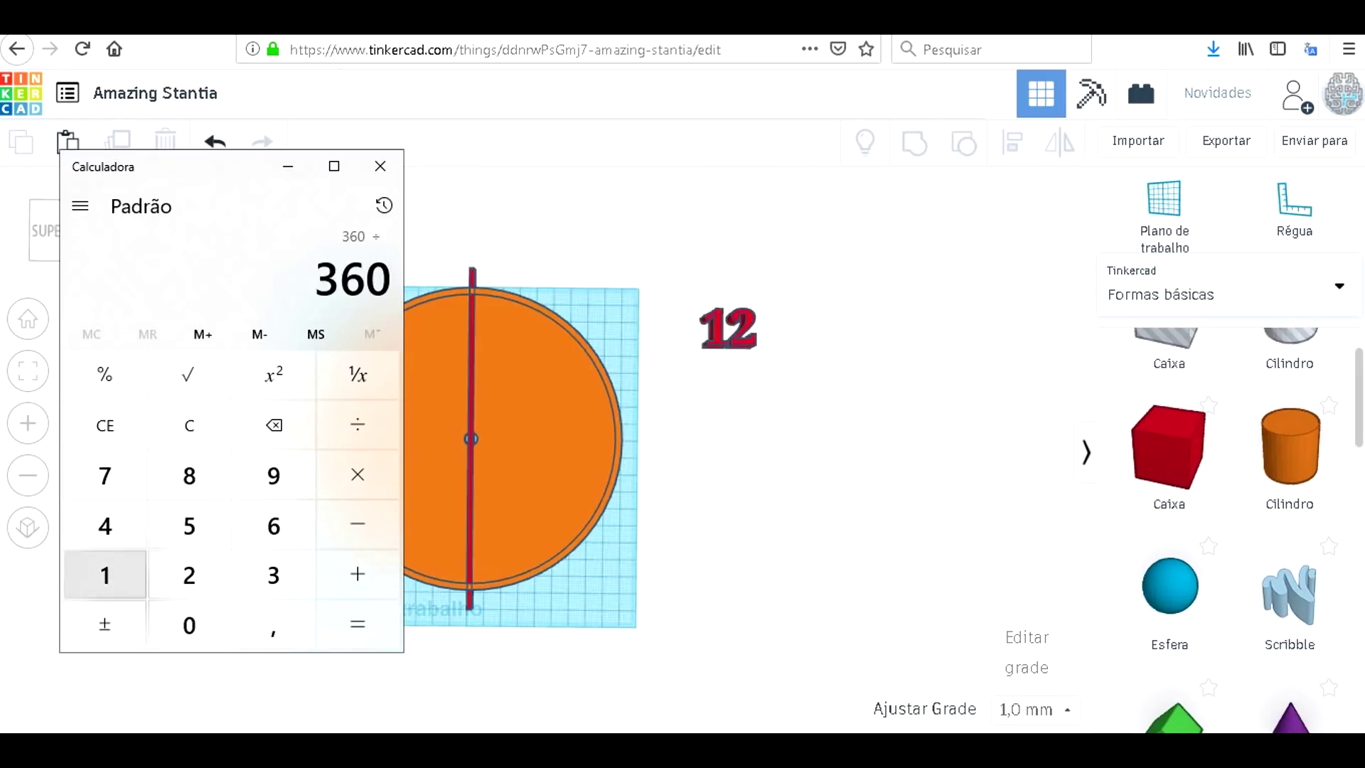
click(105, 574)
click(189, 574)
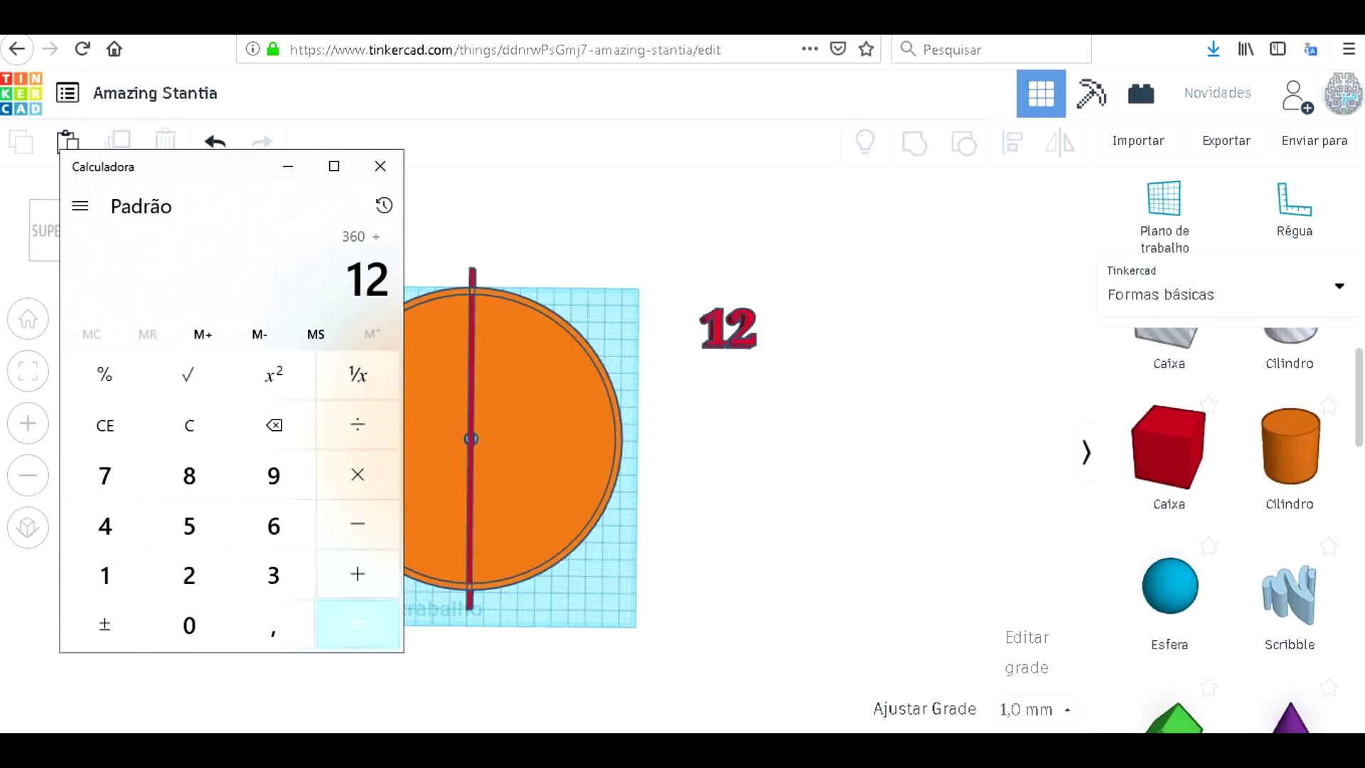
click(358, 624)
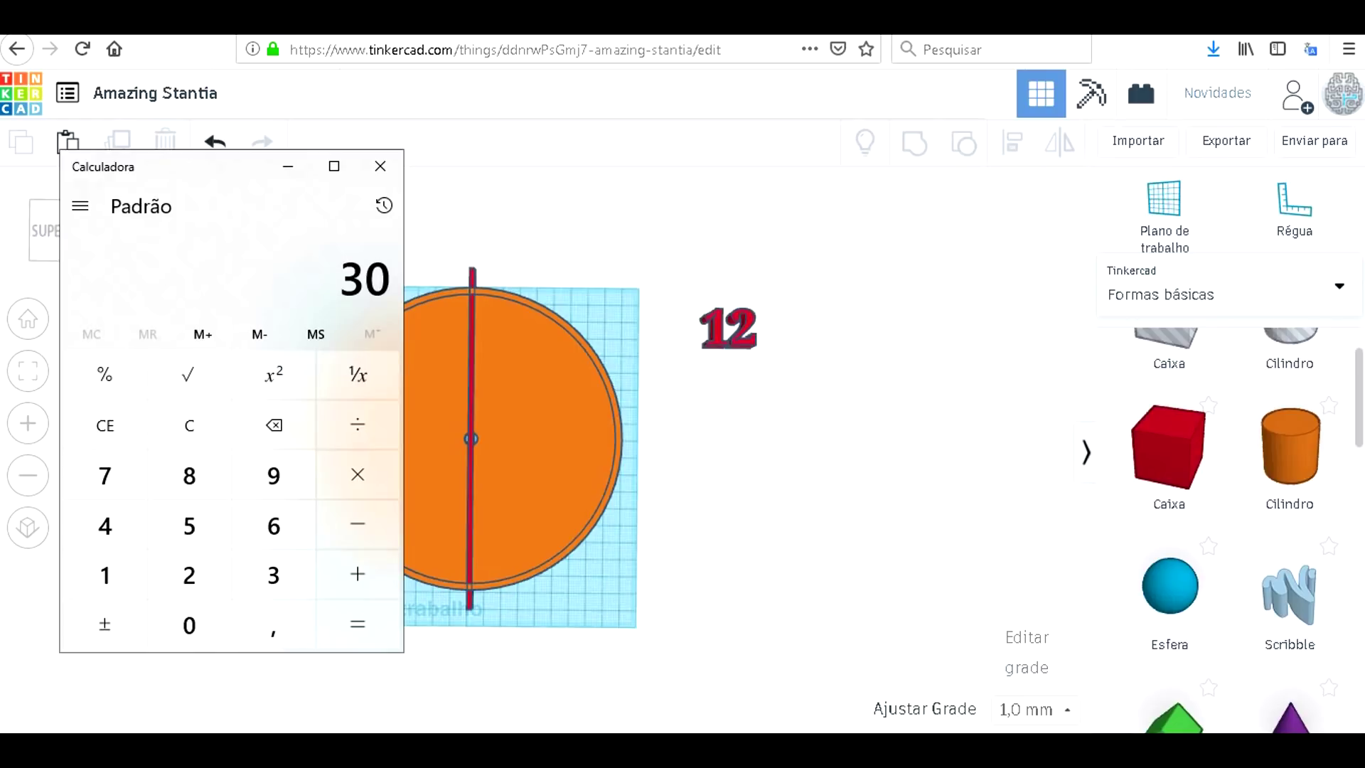
click(380, 165)
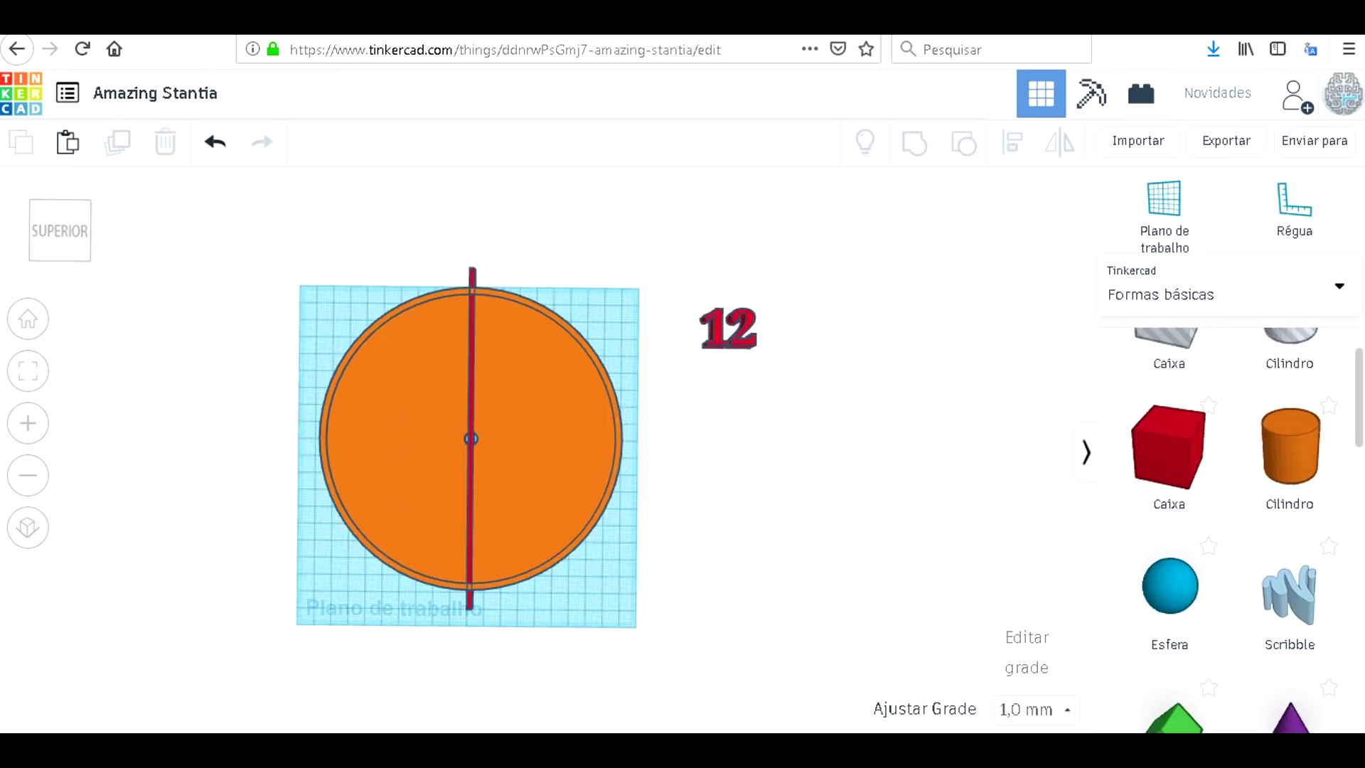
Duplicate the centered bar in place and rotate the copy 30 degrees clockwise about the base's center.
click(469, 438)
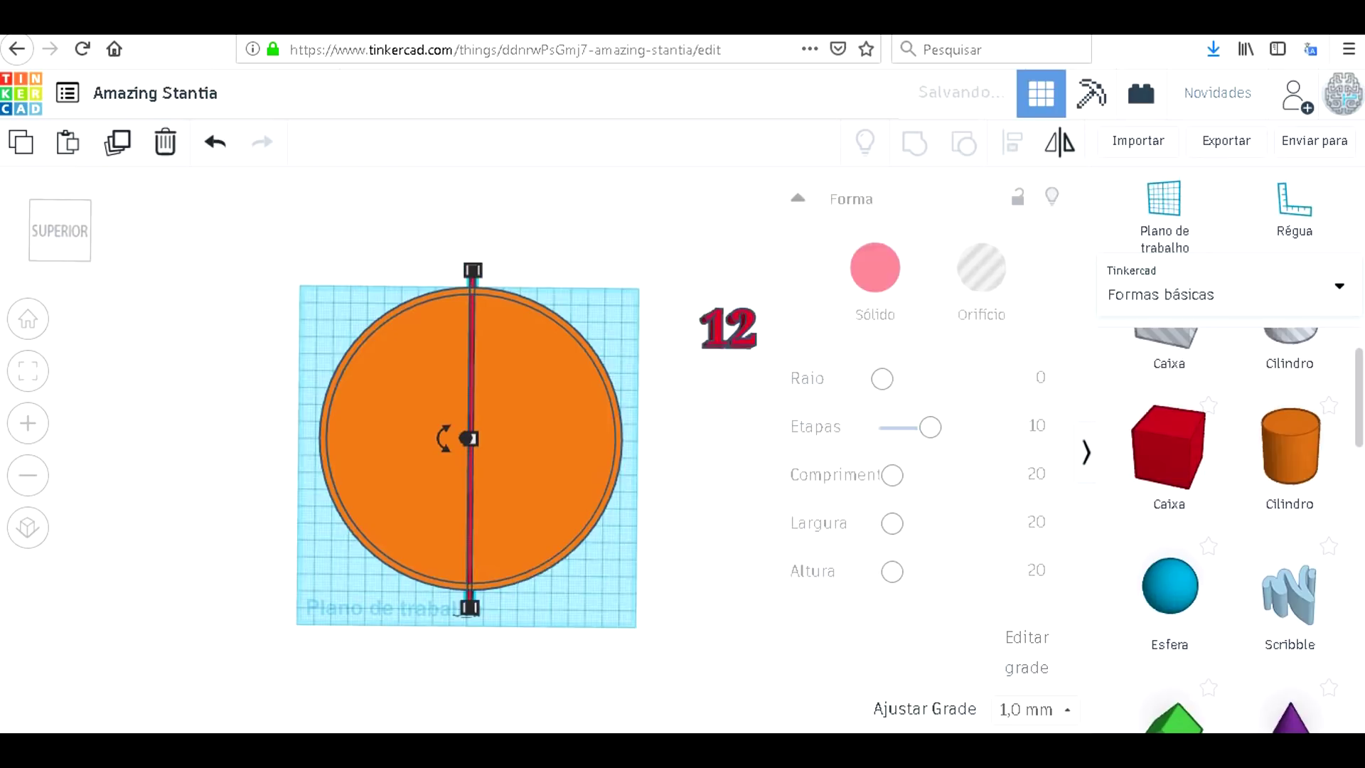
mouse_move(445, 438)
drag(444, 438, 442, 439)
drag(267, 436, 287, 329)
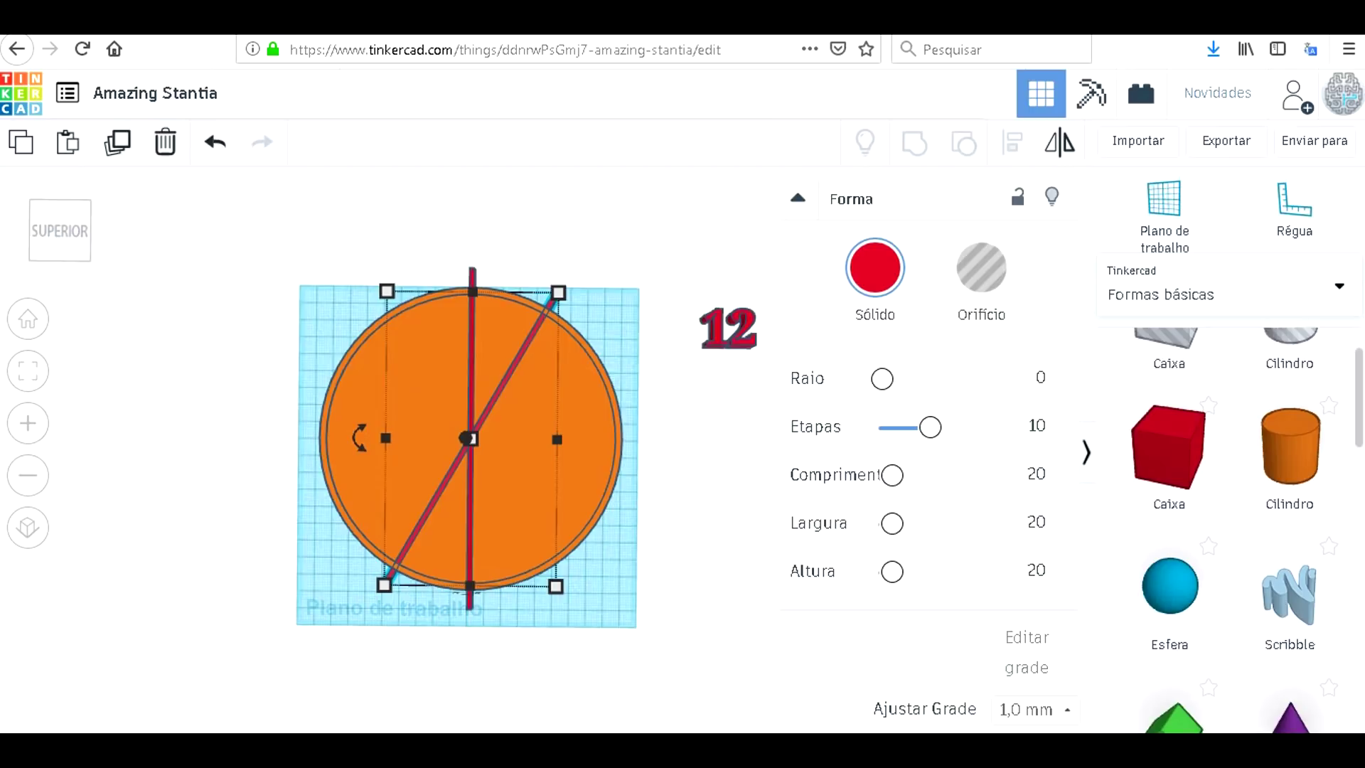
Repeat the rotated duplication four more times so the bars mark all twelve hour positions, and deselect.
key(ctrl+d)
key(ctrl+d)
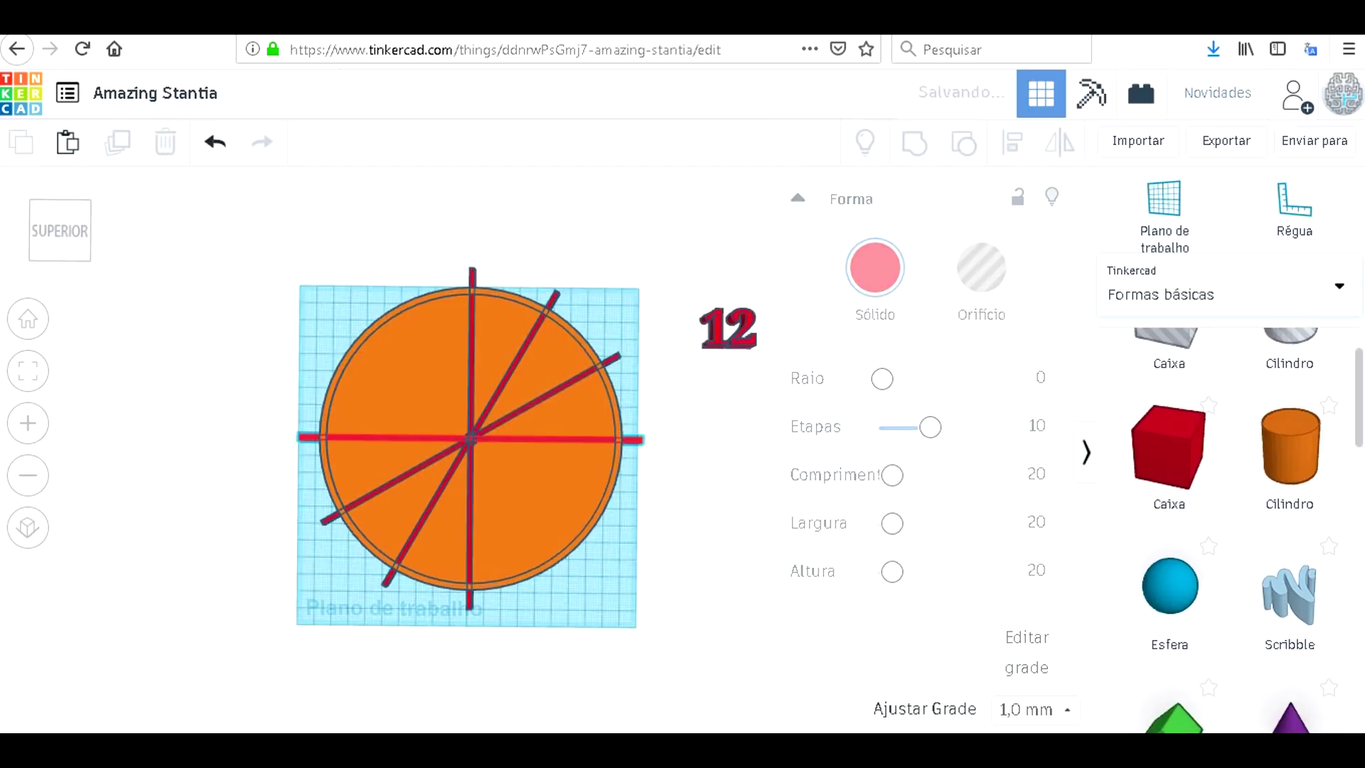
key(ctrl+d)
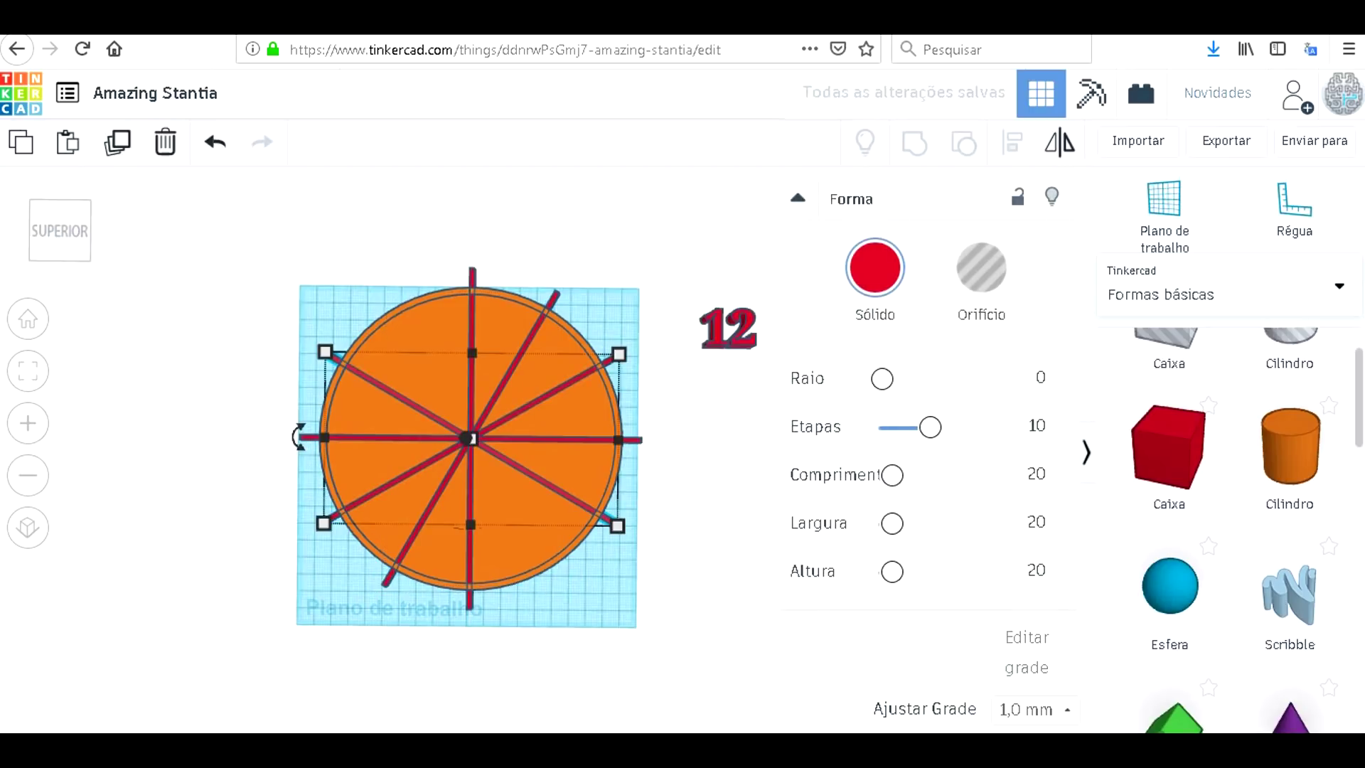
key(ctrl+d)
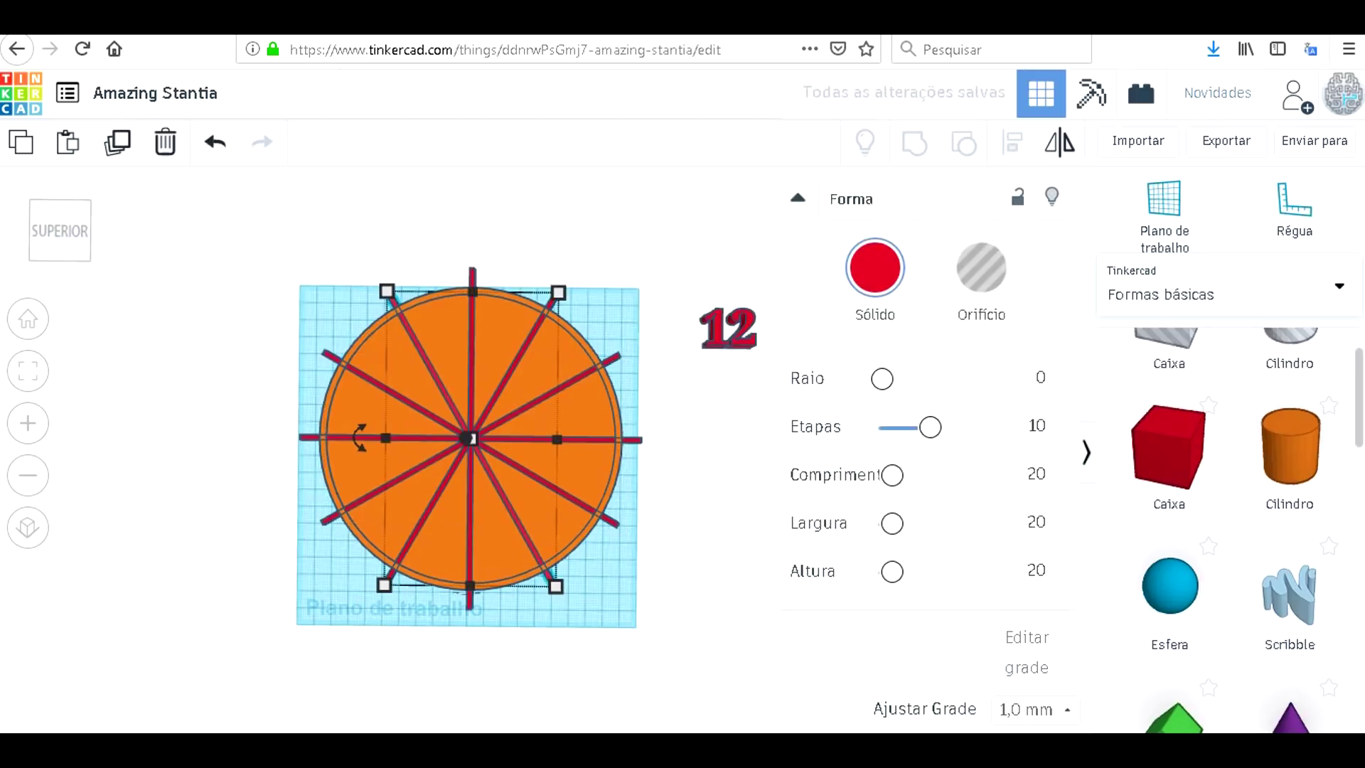
key(Escape)
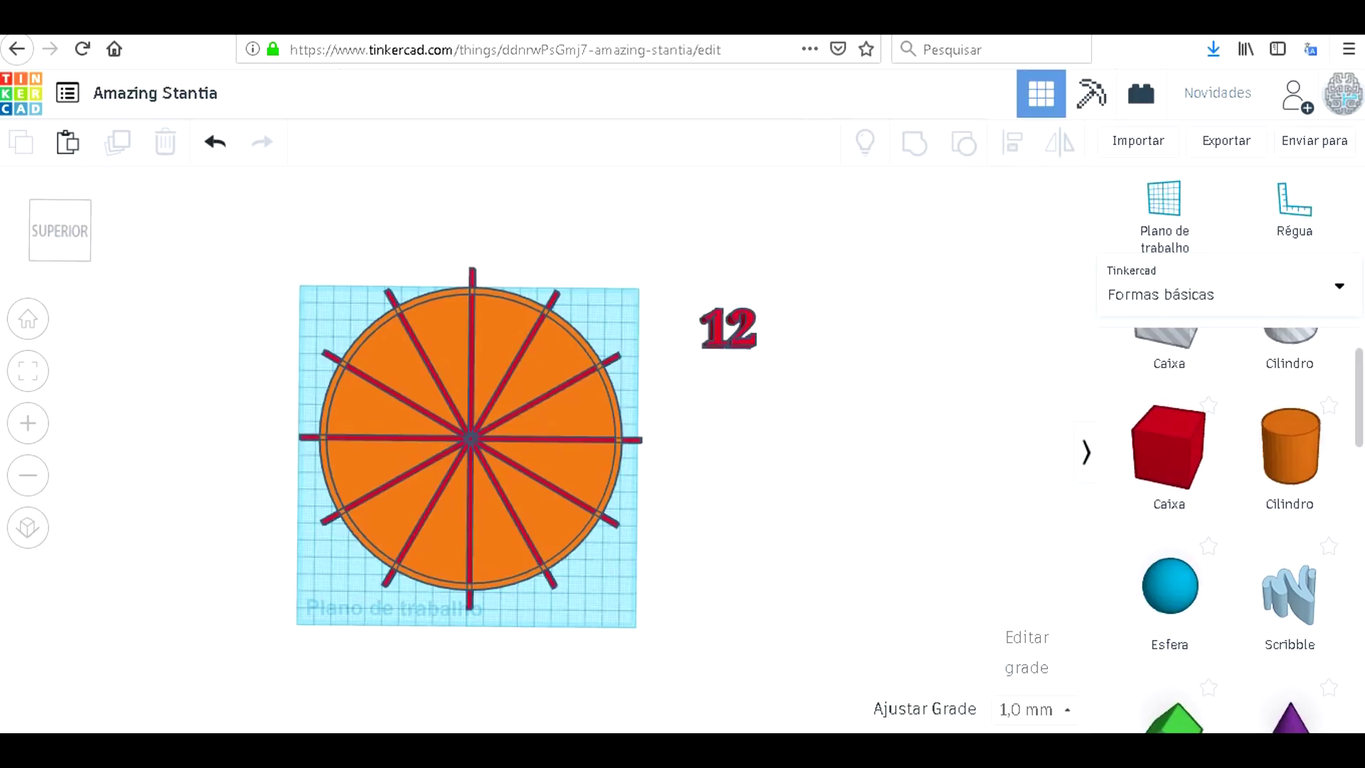
Resize the 12 text to 12 mm long and 15 mm wide, and deselect it.
click(729, 330)
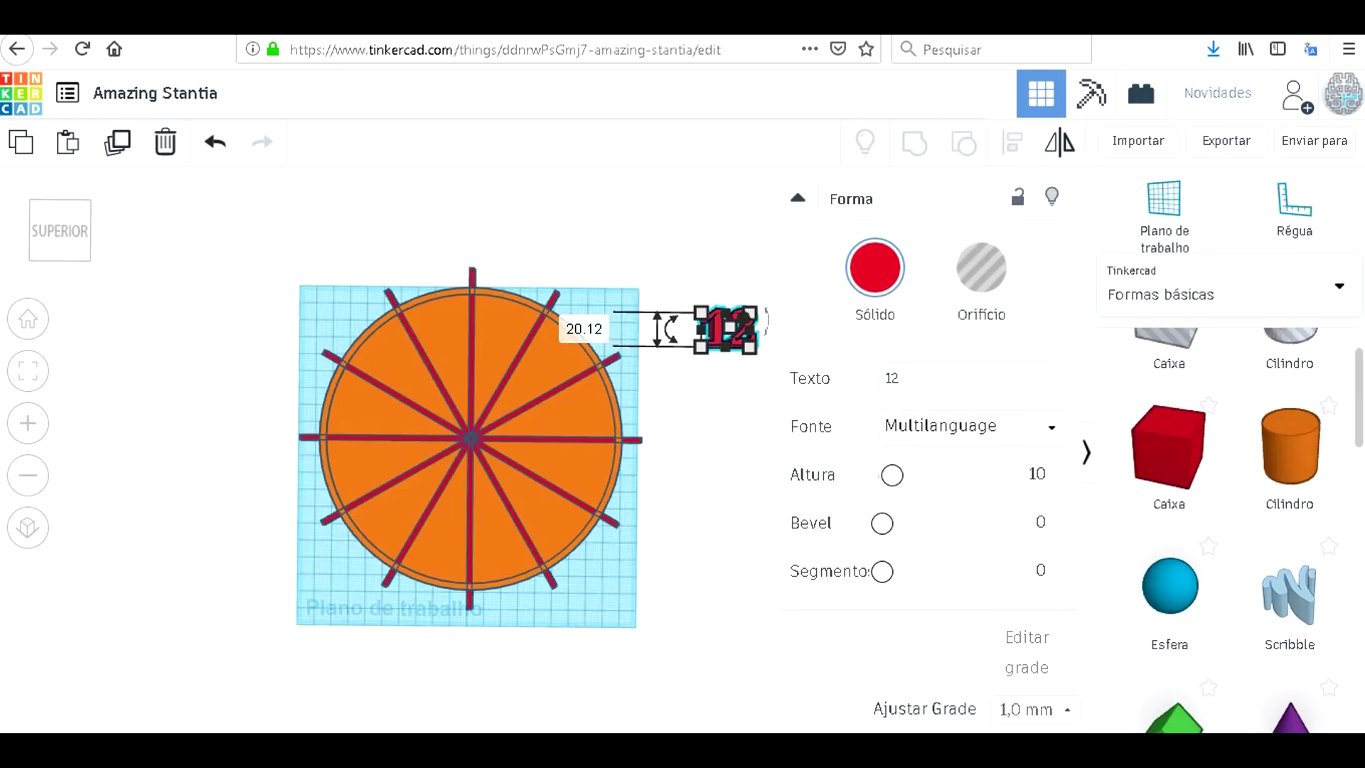
click(584, 329)
text(12)
key(Return)
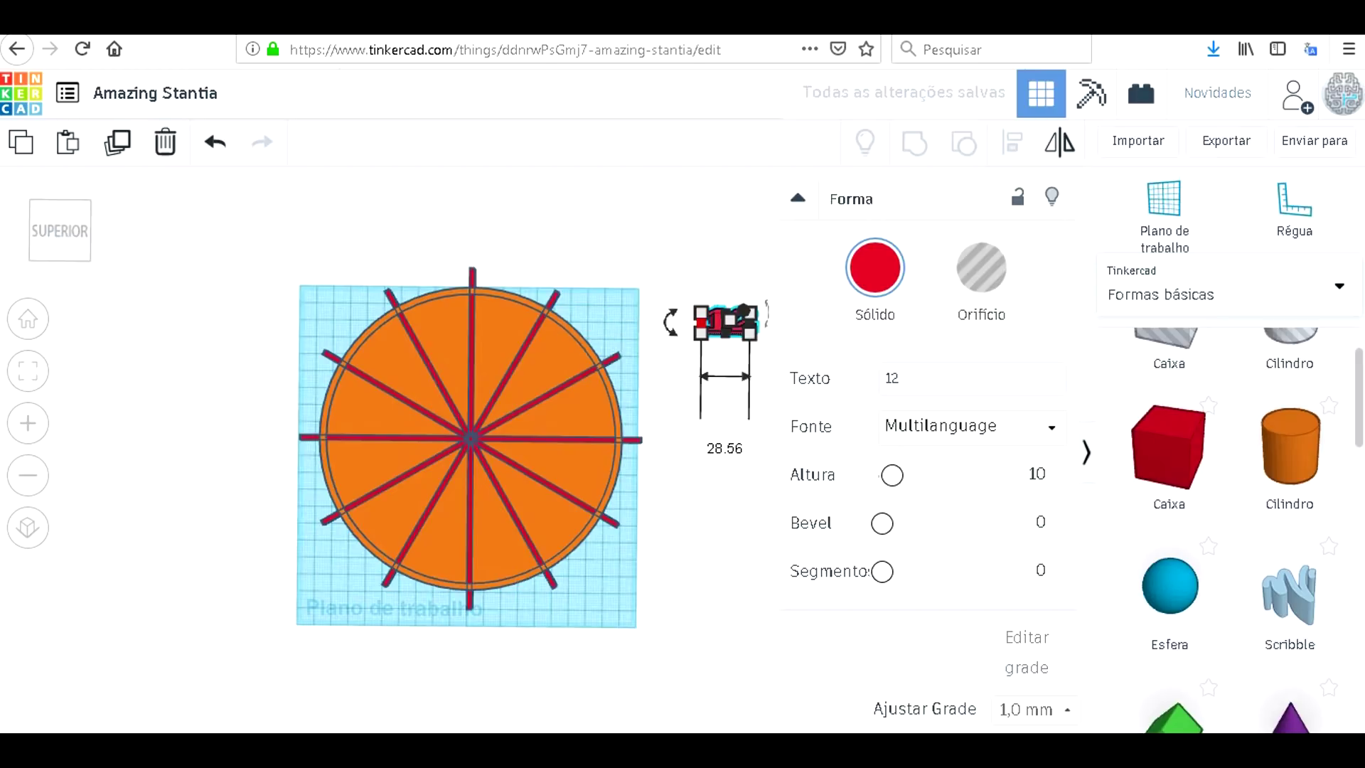
click(722, 448)
text(16)
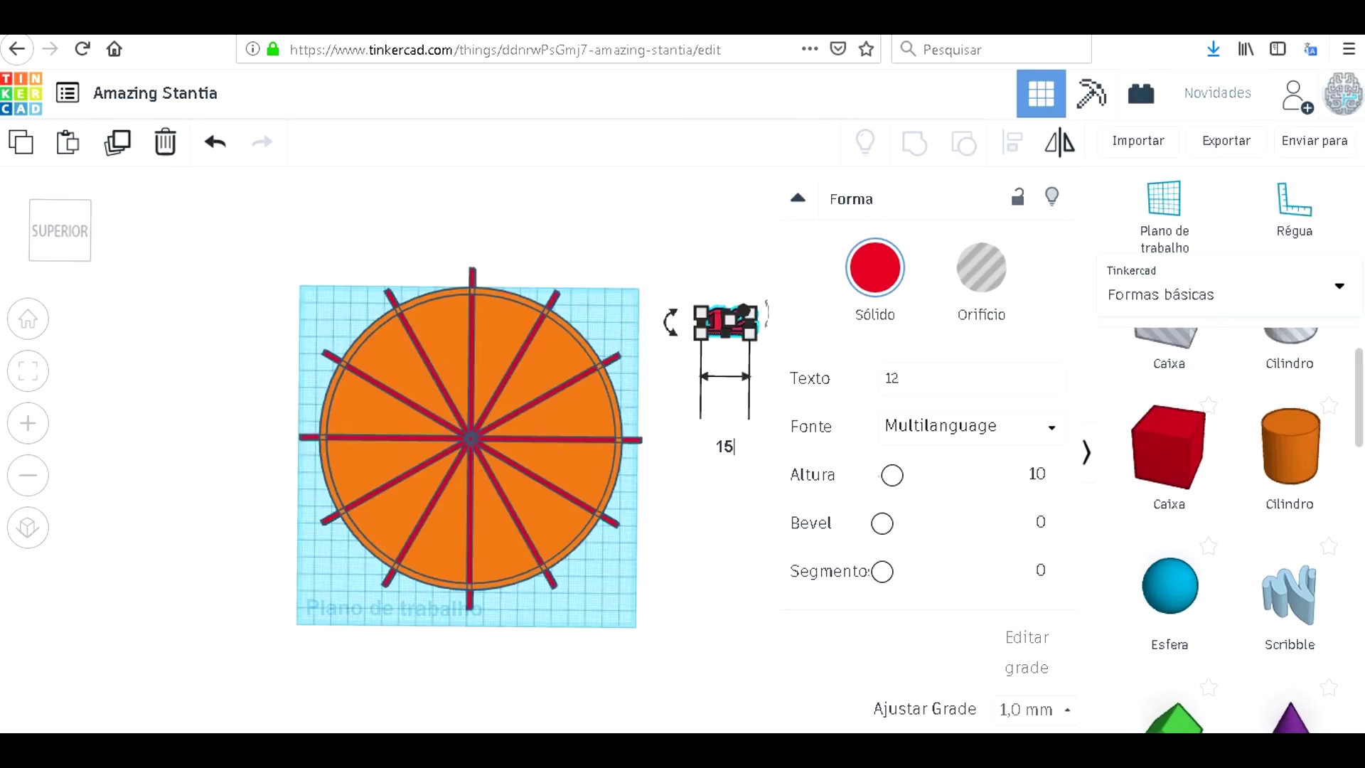
key(Return)
key(Escape)
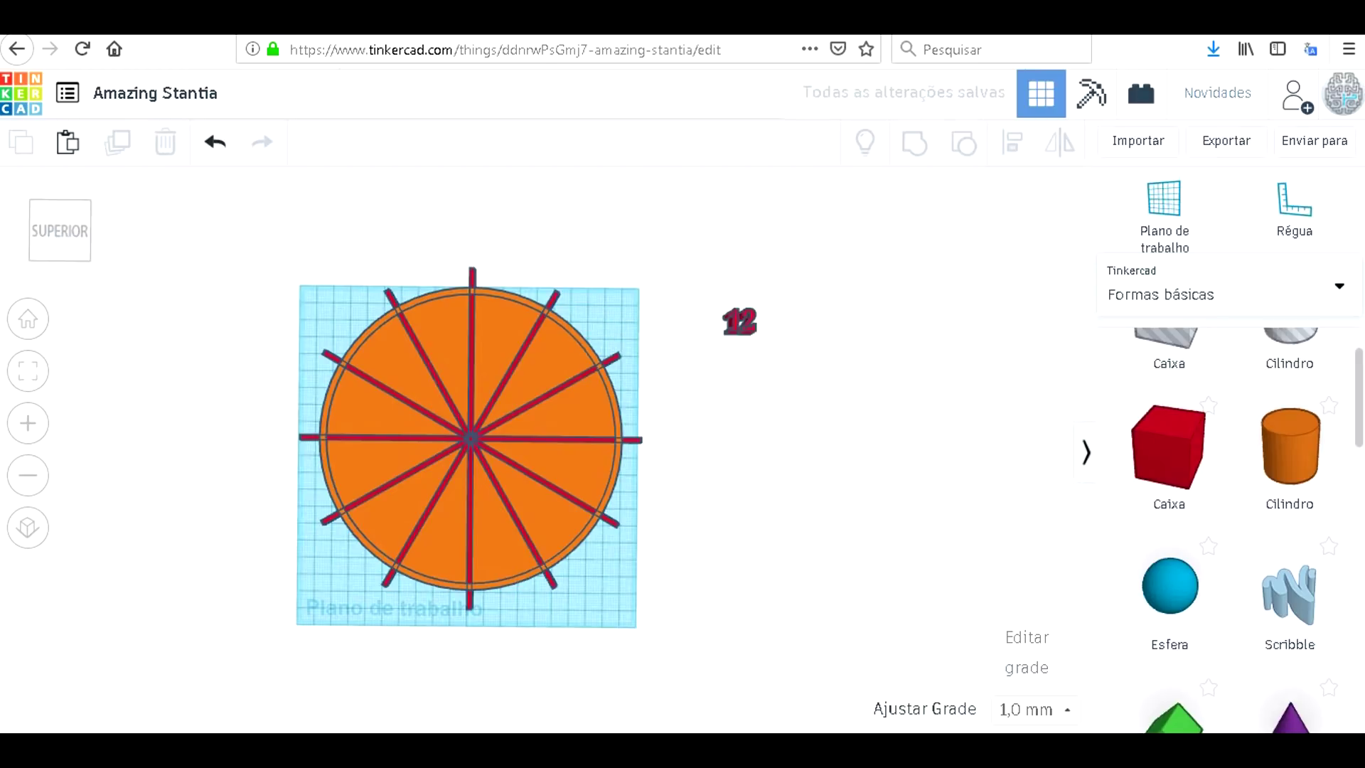
Move the 12 text onto the base, just inside the rim over the bar at the 12 o'clock position, and deselect it.
drag(740, 321, 472, 313)
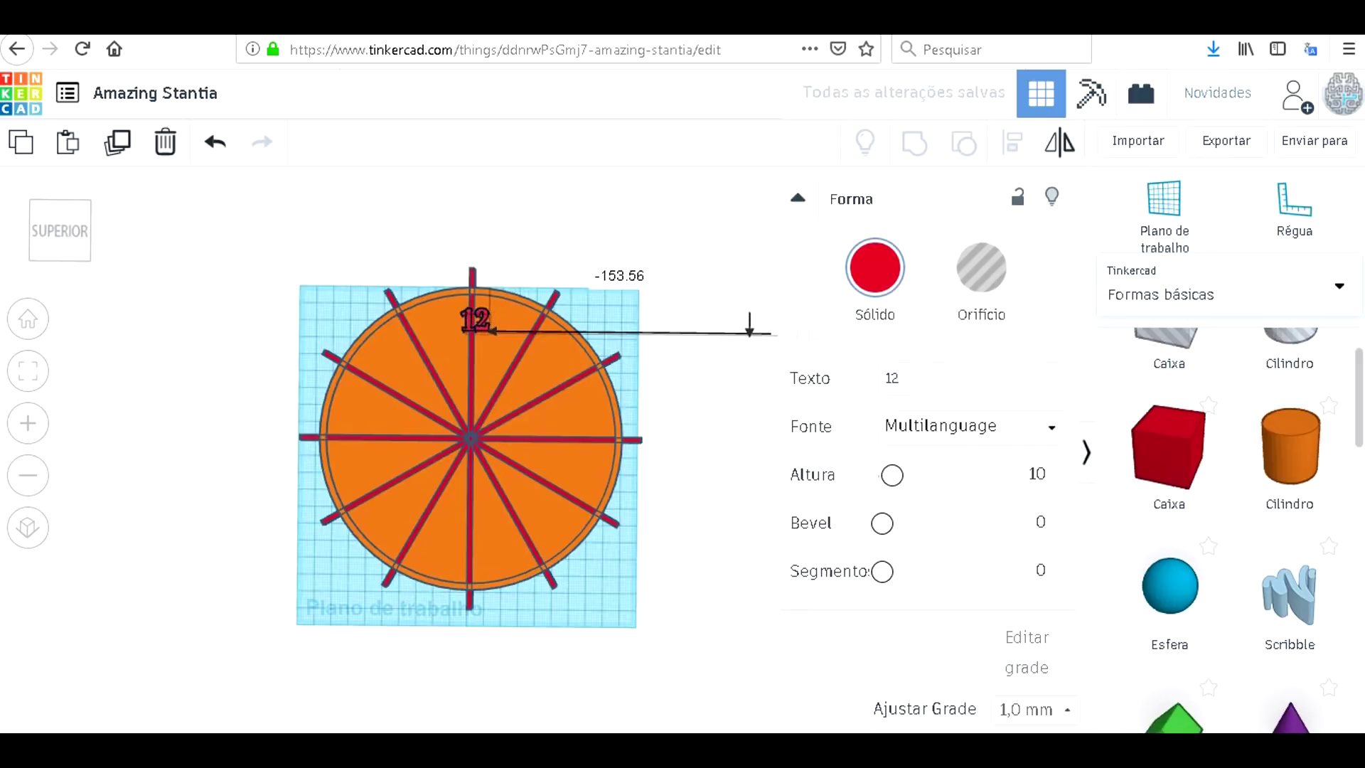
scroll(543, 452, up, 4)
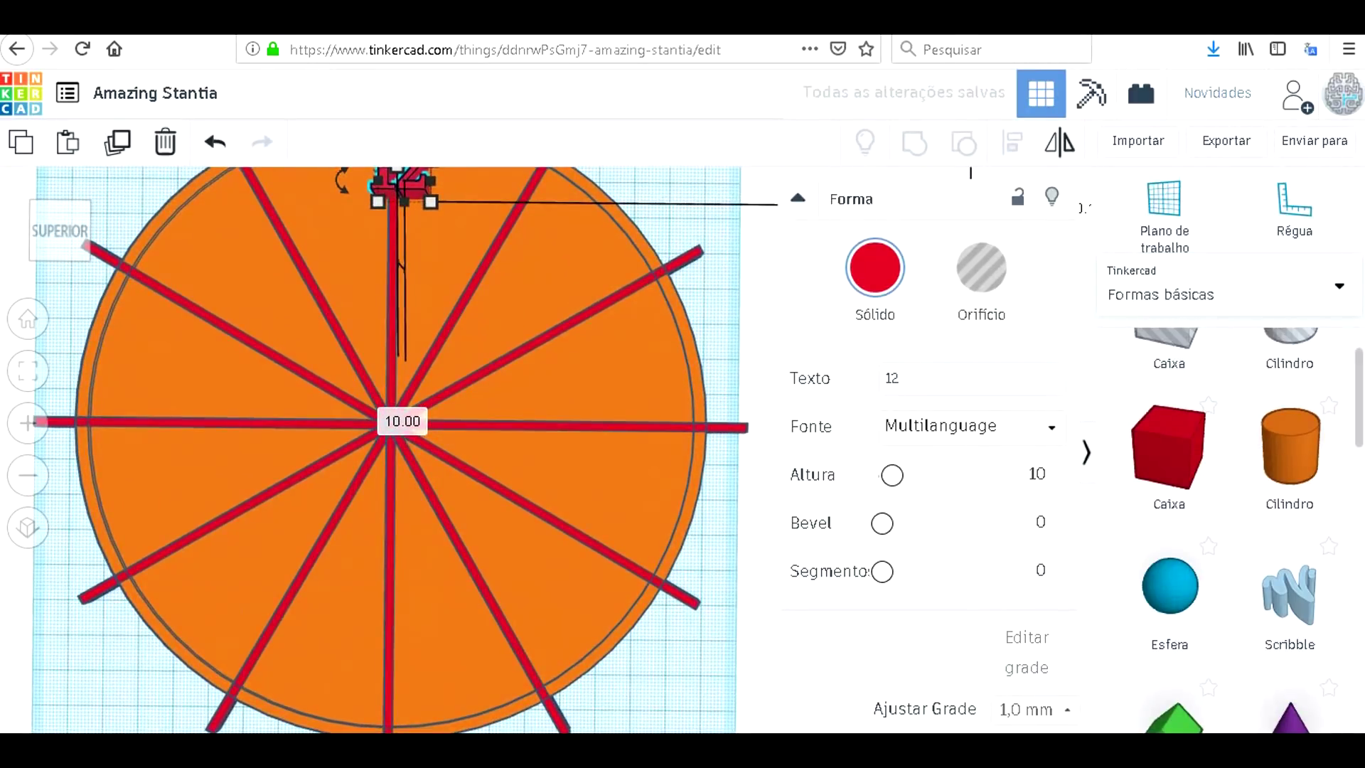
click(759, 335)
middle_drag(469, 320, 522, 521)
scroll(548, 455, up, 5)
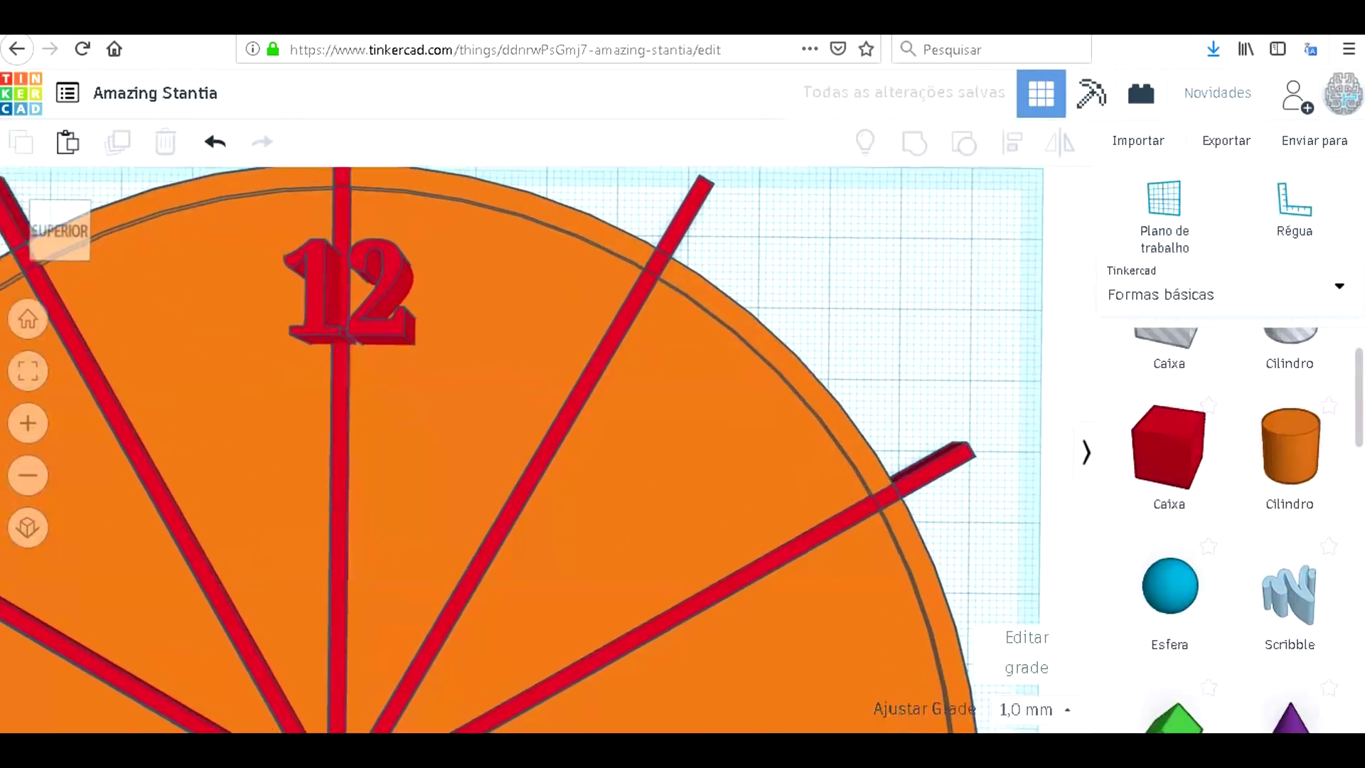
Set the height of the 12 text on the base to 3 mm.
right_drag(547, 455, 547, 324)
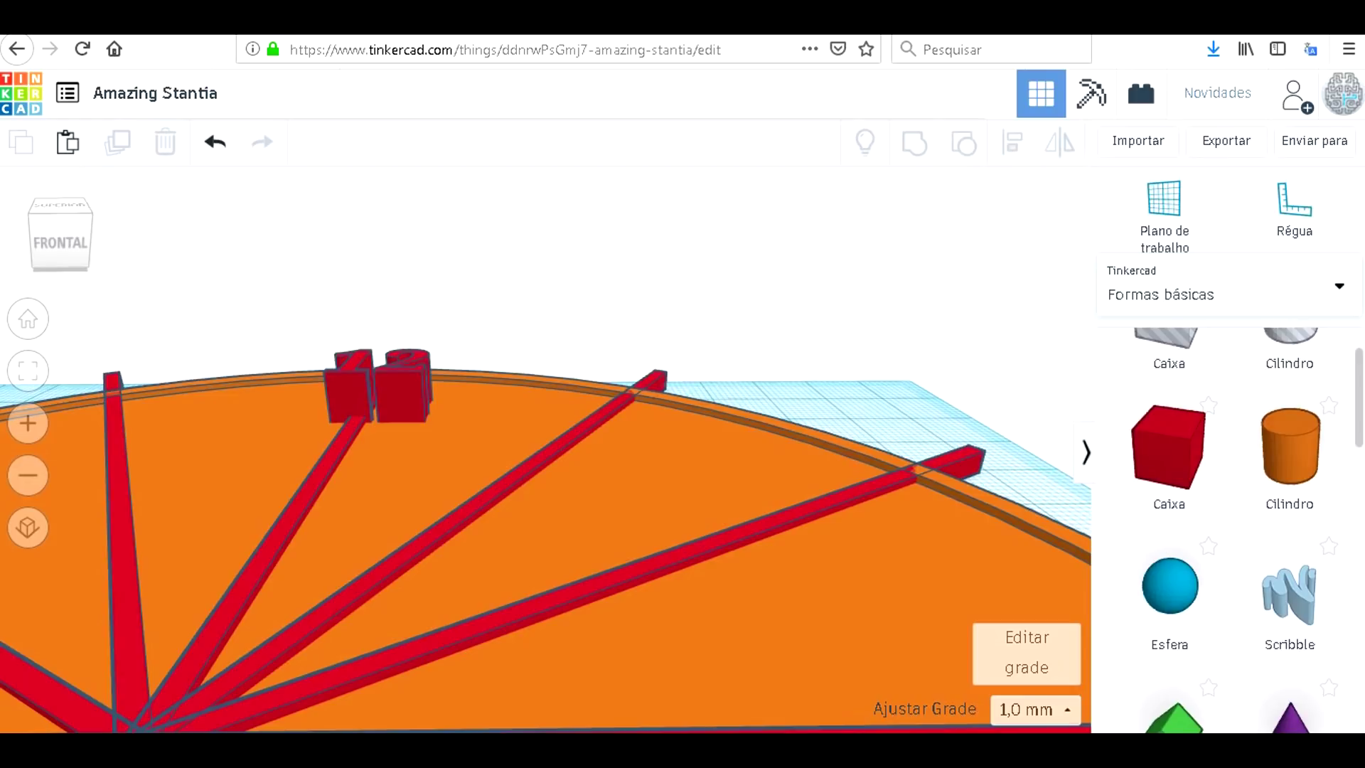
click(400, 393)
click(379, 361)
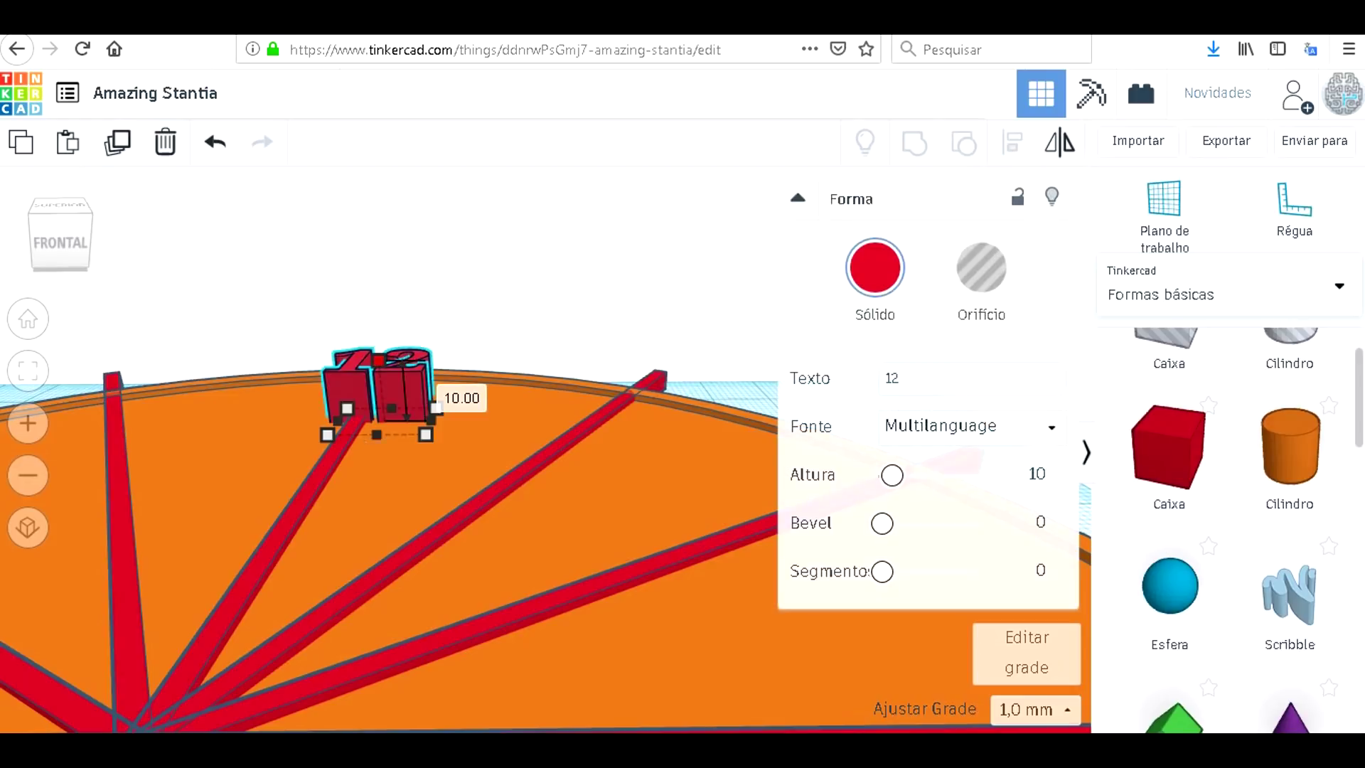
click(443, 390)
text(3)
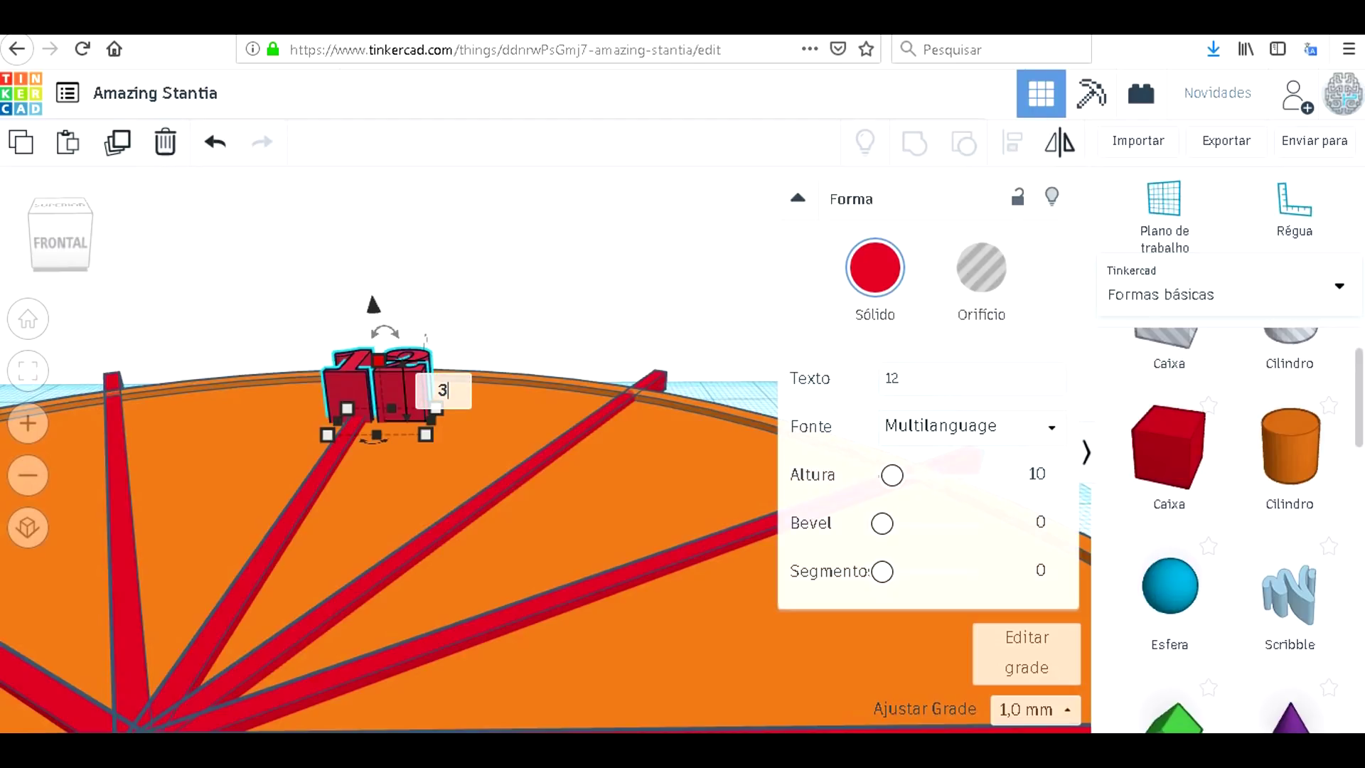
key(Return)
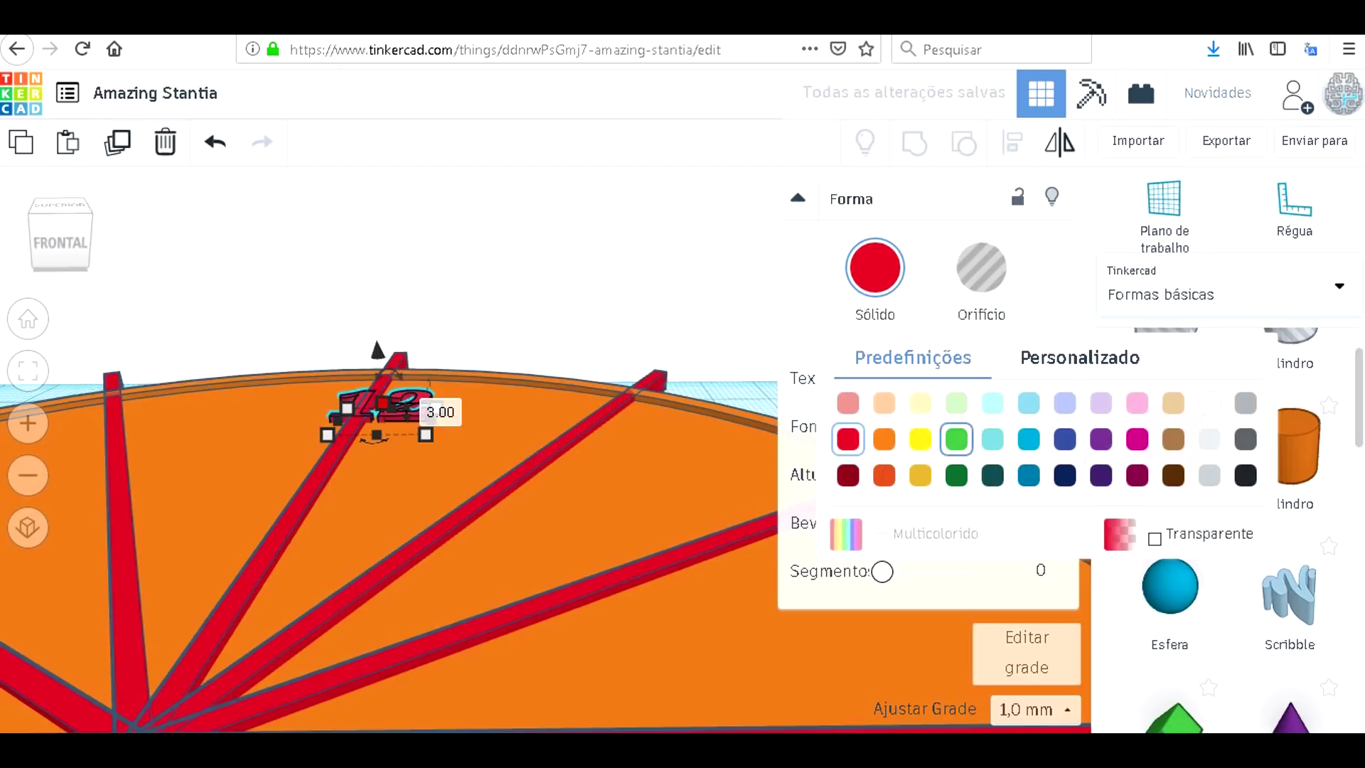
Colour the 12 text green and deselect it.
click(956, 439)
click(604, 285)
Nudge the 12 text sideways, about 2 mm left overall, so it sits centred on the 12 o'clock bar.
right_drag(604, 284, 613, 459)
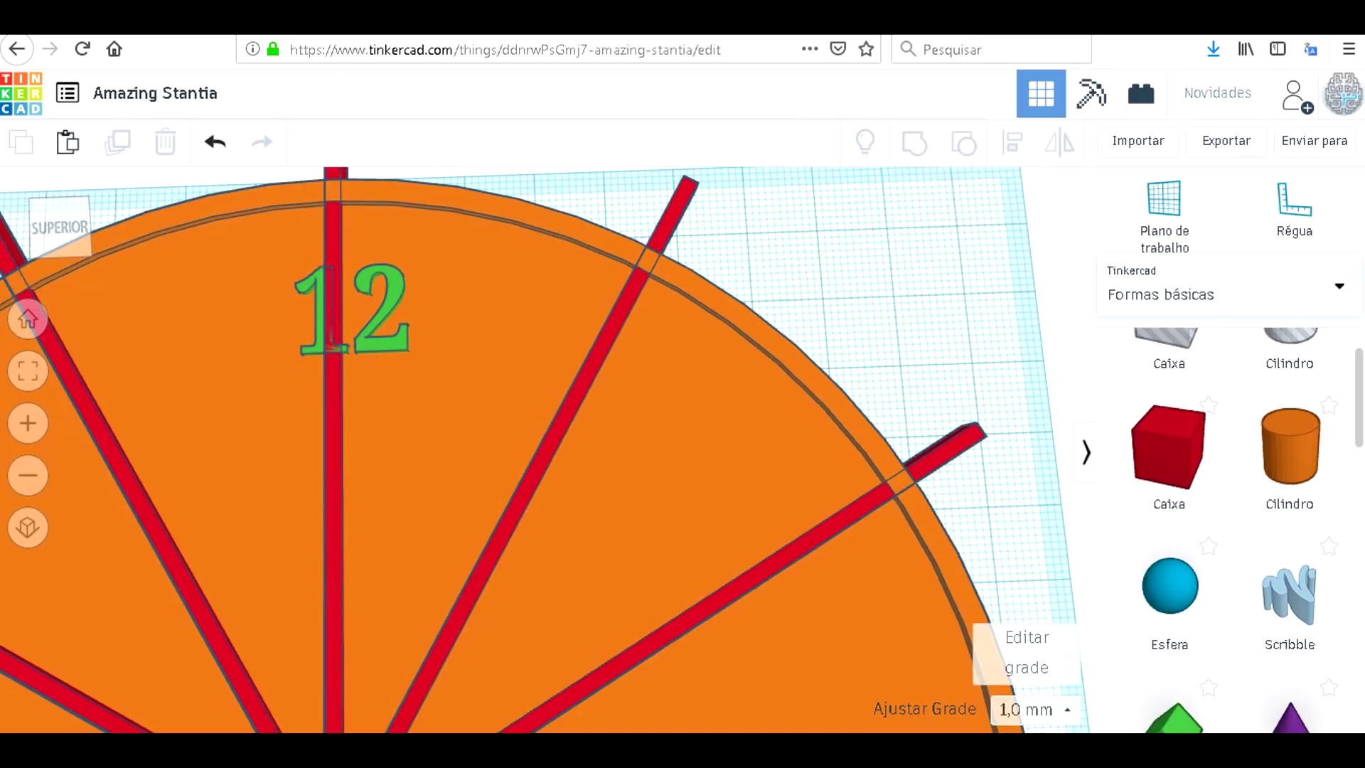
click(334, 334)
key(Right)
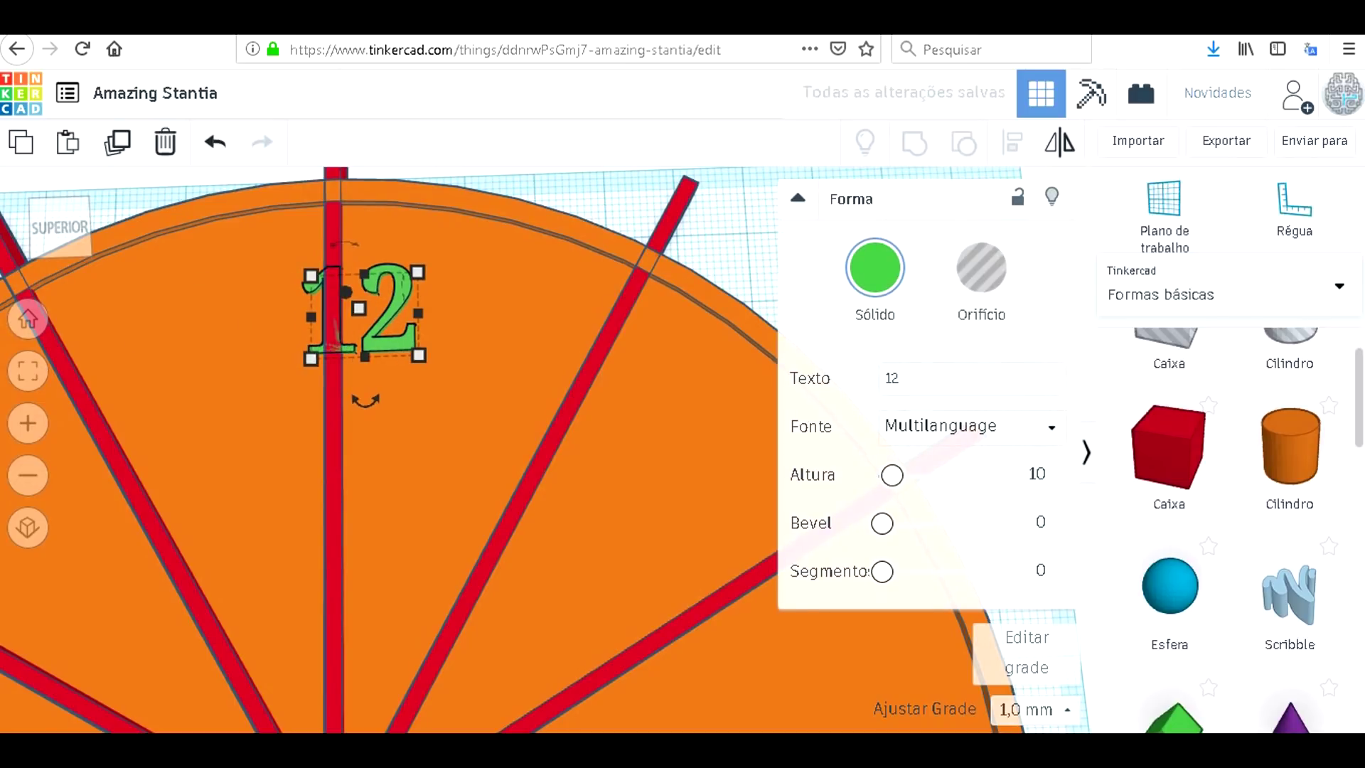
key(Left)
key(Left)
key(Left)
key(Left)
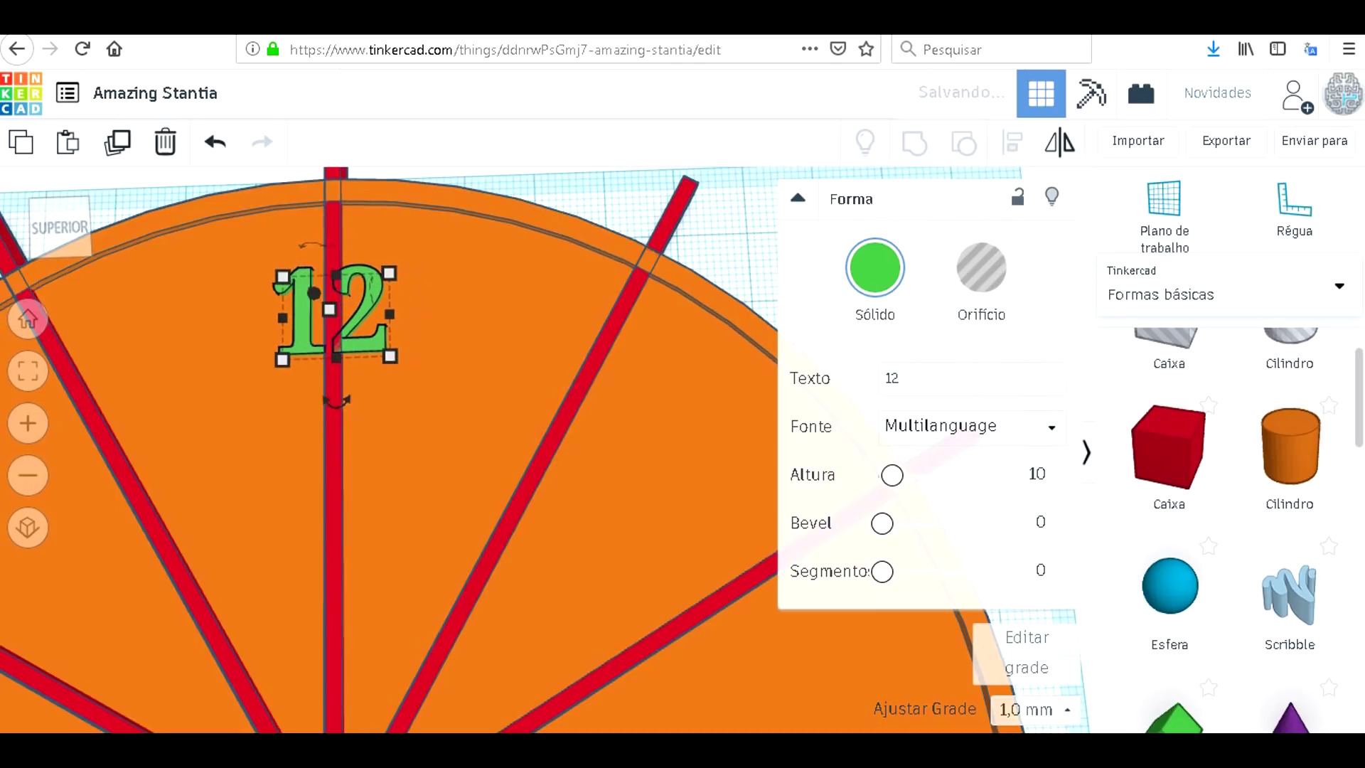
key(Right)
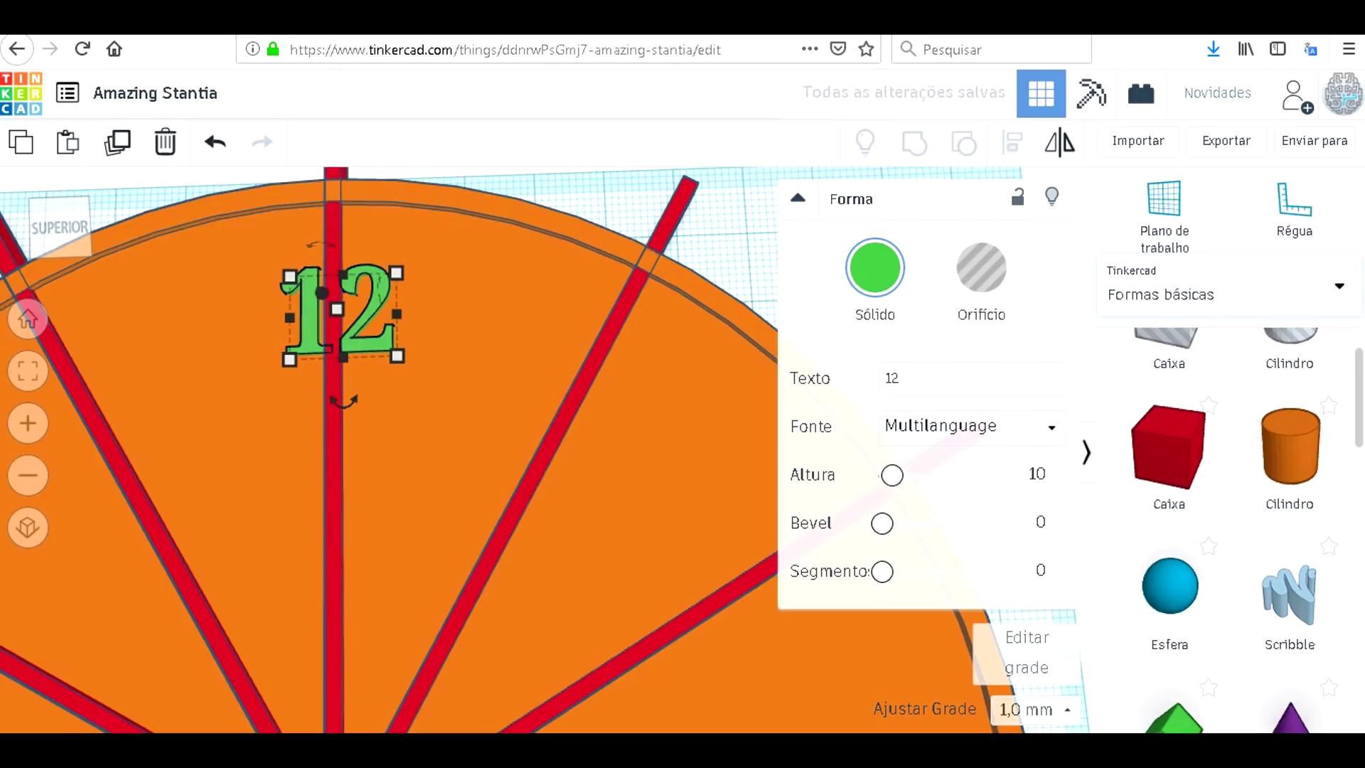
Set the snap grid to 0.5 mm, nudge the 12 text up about 2.5 mm toward the rim, and deselect it.
click(1030, 709)
click(1026, 627)
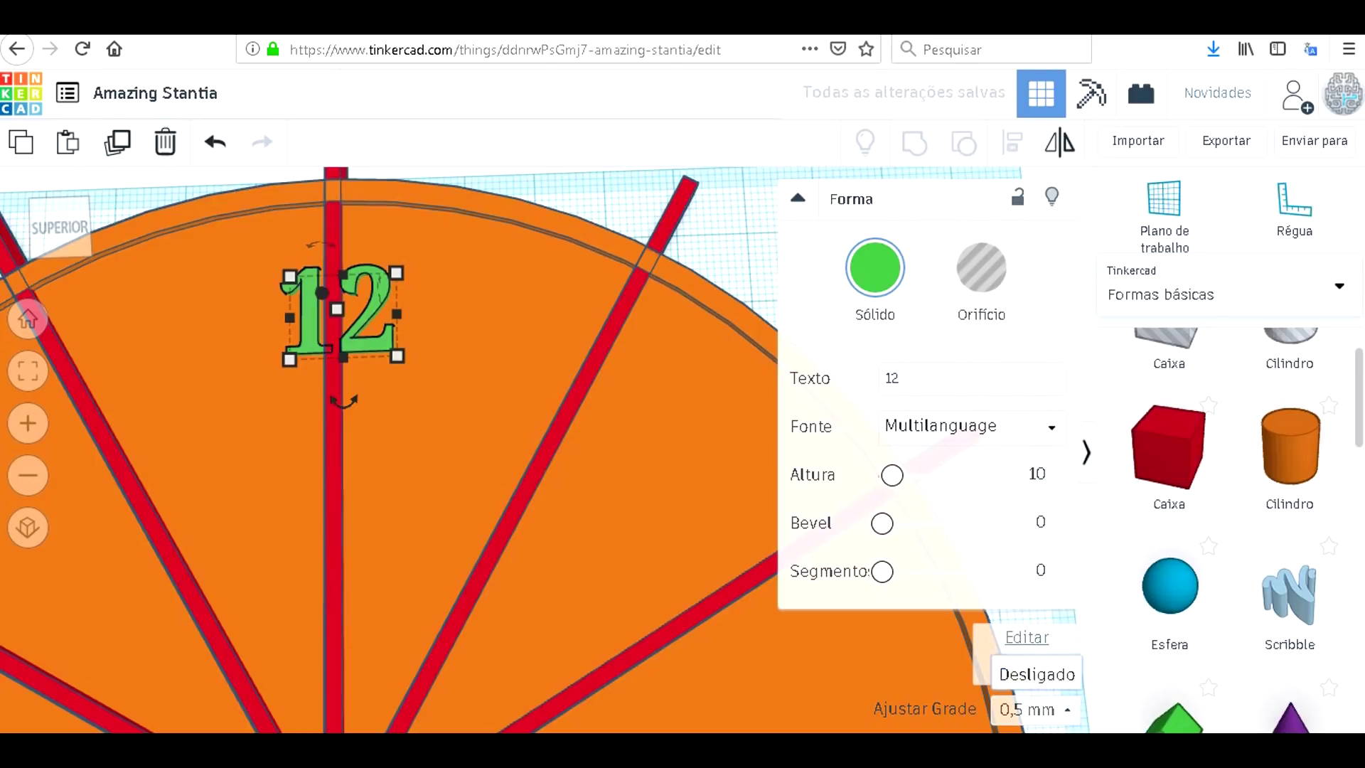
key(Up)
key(Up)
key(Up)
key(Up)
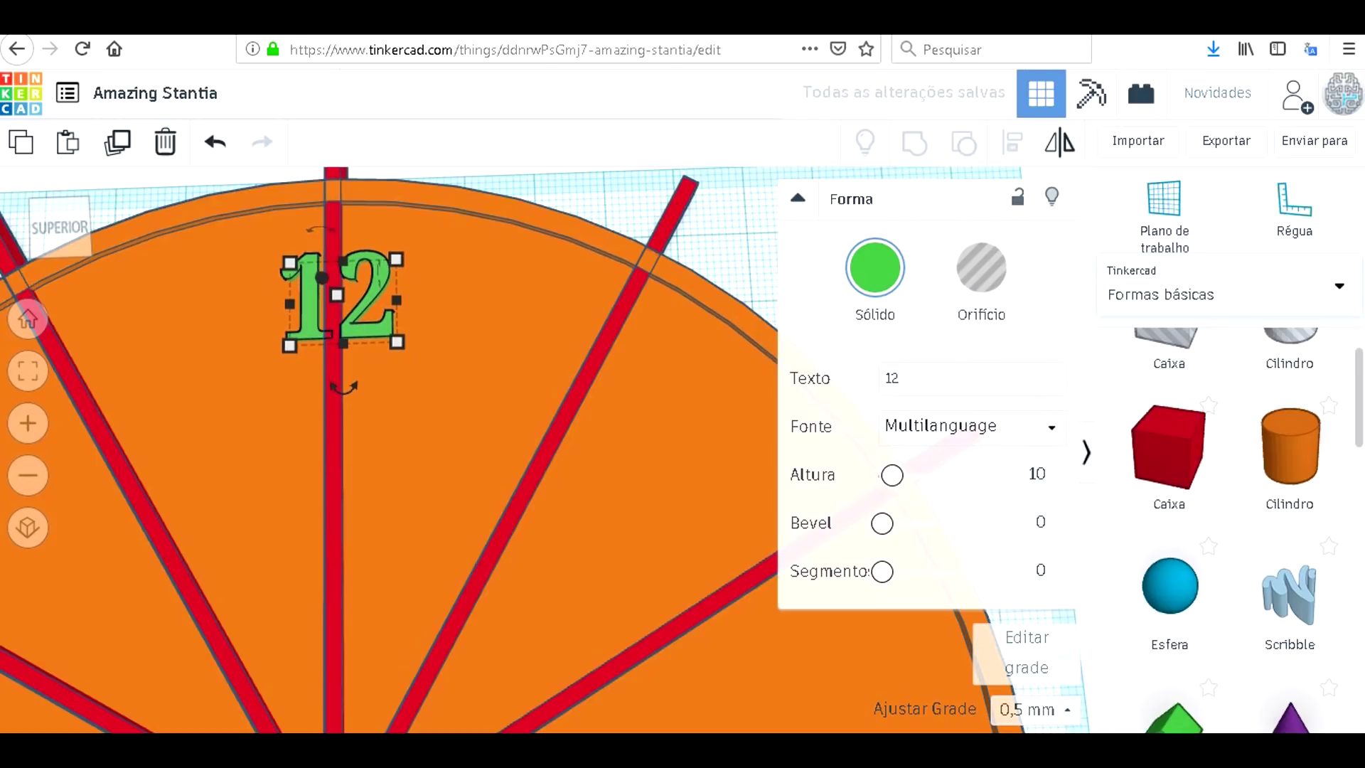
key(Up)
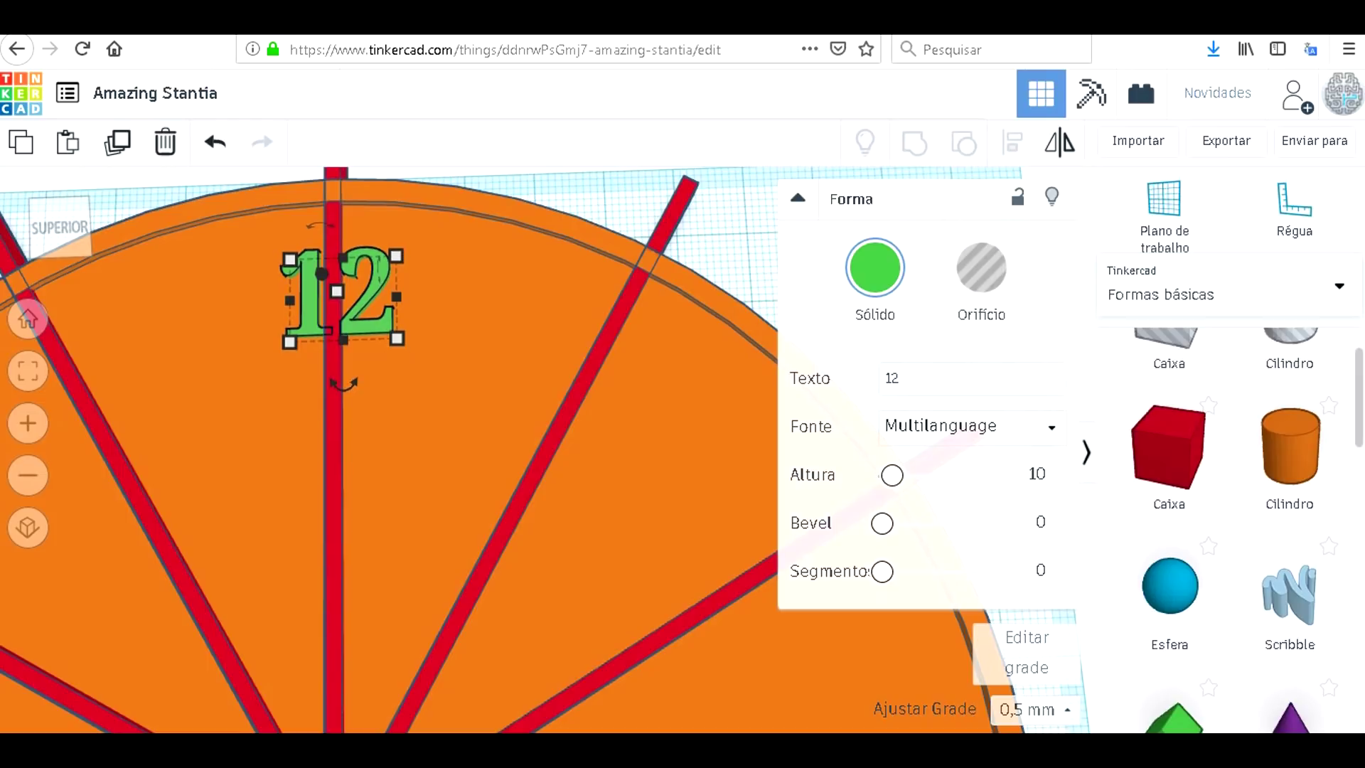
scroll(547, 450, down, 4)
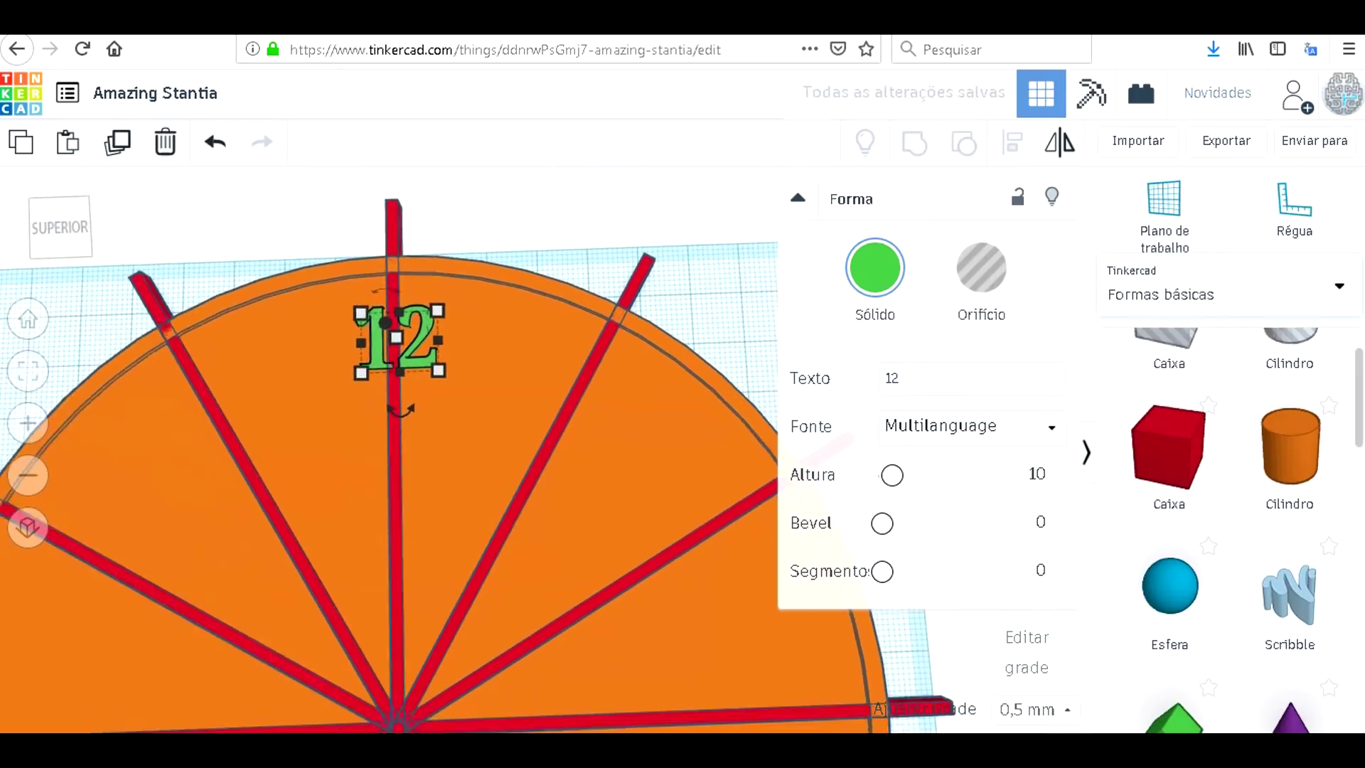
key(Escape)
Duplicate the 12 text and move the copy straight down the vertical bar, just below the original.
right_drag(547, 450, 536, 449)
scroll(548, 450, down, 3)
click(461, 369)
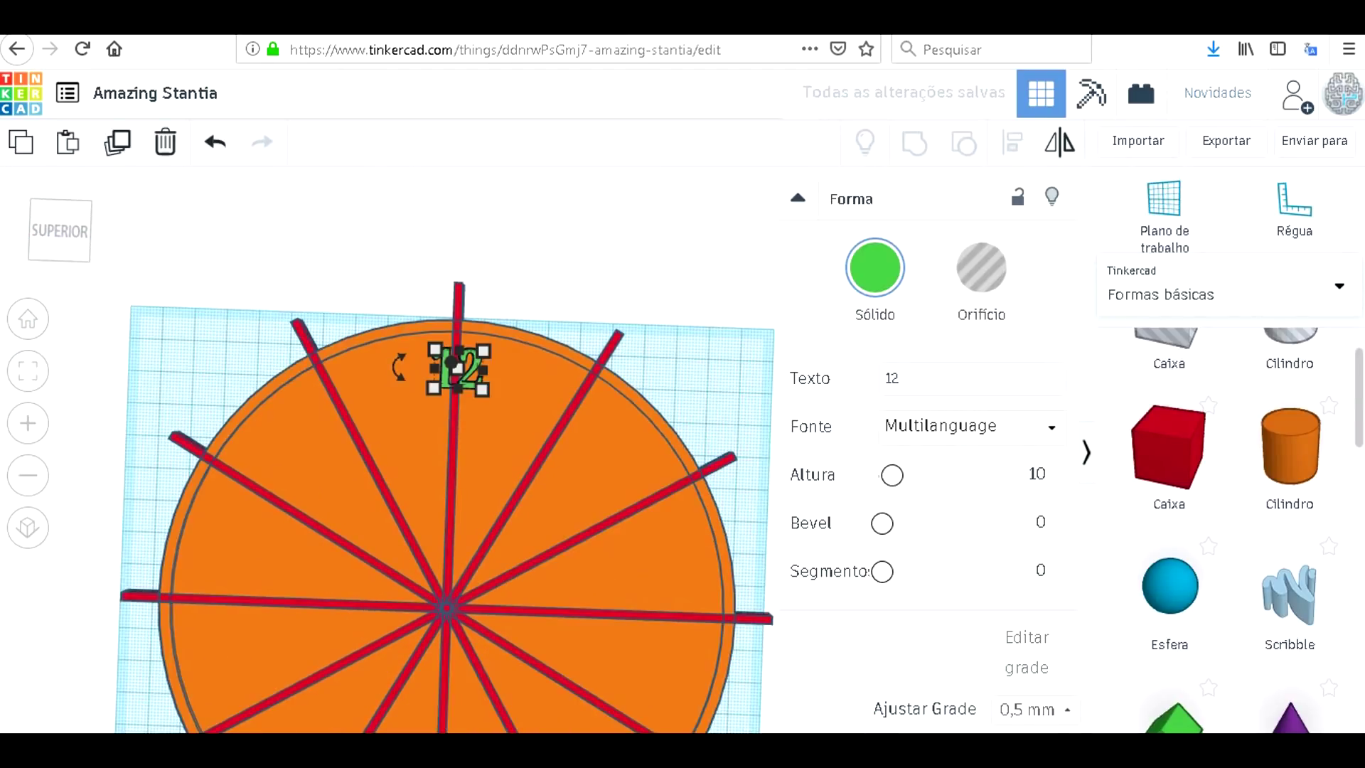
key(ctrl+d)
key(Down)
key(Down)
key(Down)
key(Down)
key(Down)
key(Down)
key(Down)
key(Down)
key(Down)
key(Down)
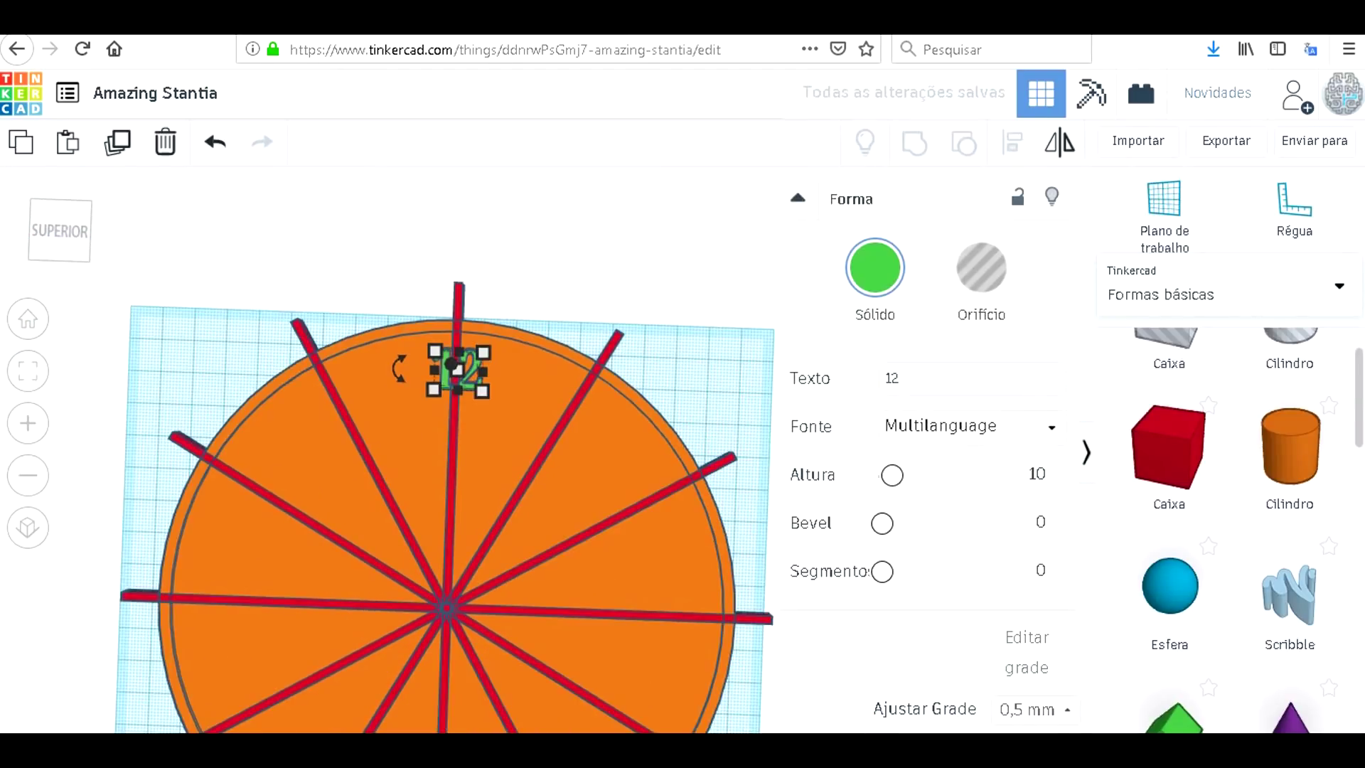
key(Down)
key(Down)
key(Down)
key(Down)
key(Down)
key(Down)
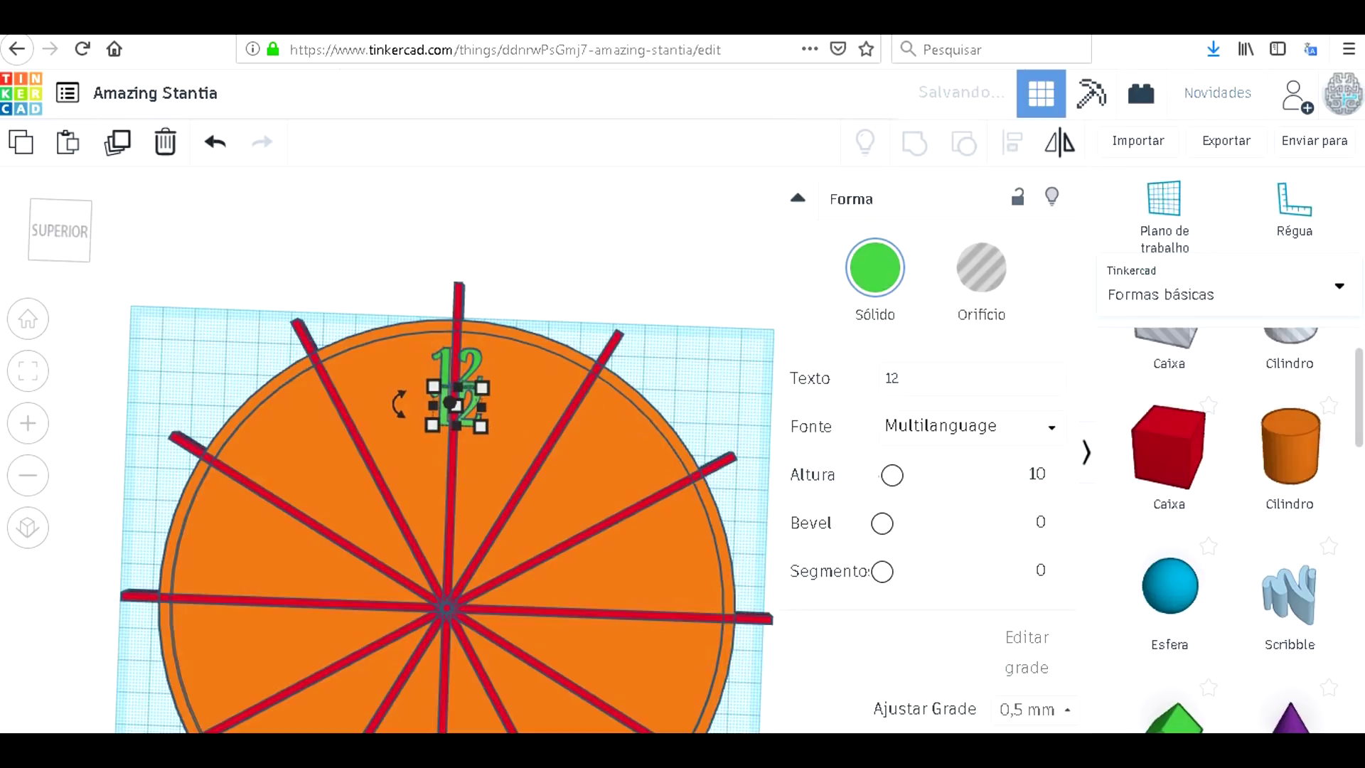
Change the duplicated number's text to 6 and deselect it.
click(924, 377)
key(BackSpace)
key(BackSpace)
text(6)
key(Return)
key(Escape)
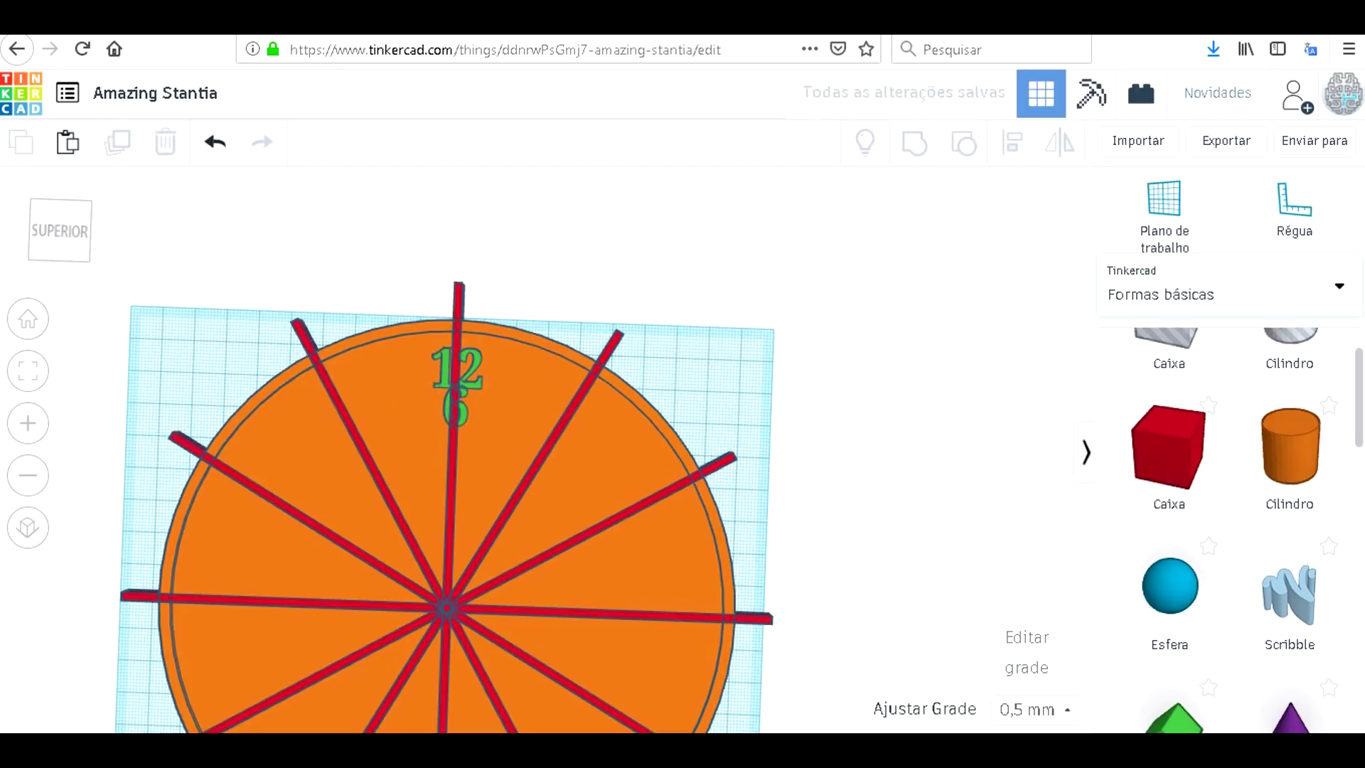
Move the 6 text down along the vertical bar toward the 6 o'clock position.
scroll(539, 450, up, 3)
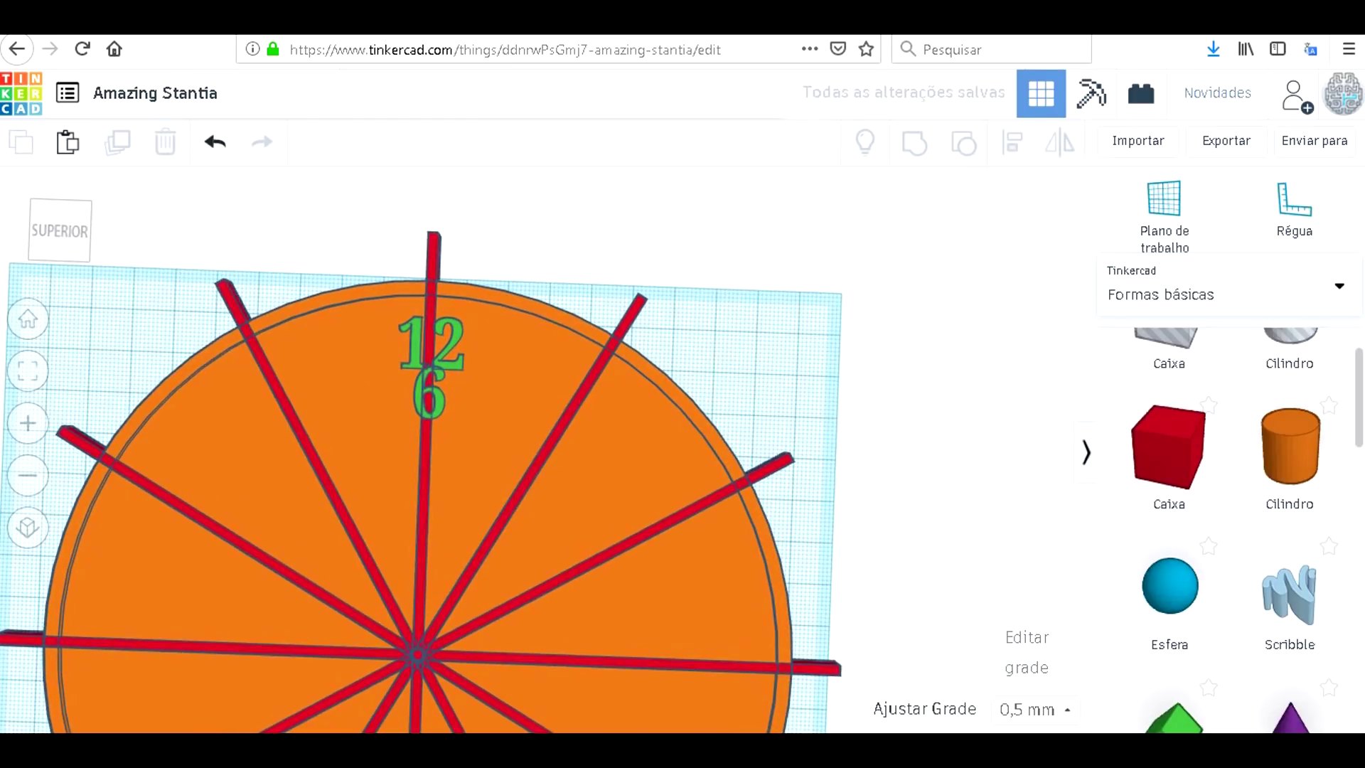
click(428, 395)
scroll(430, 396, down, 2)
drag(462, 411, 462, 559)
scroll(462, 559, down, 5)
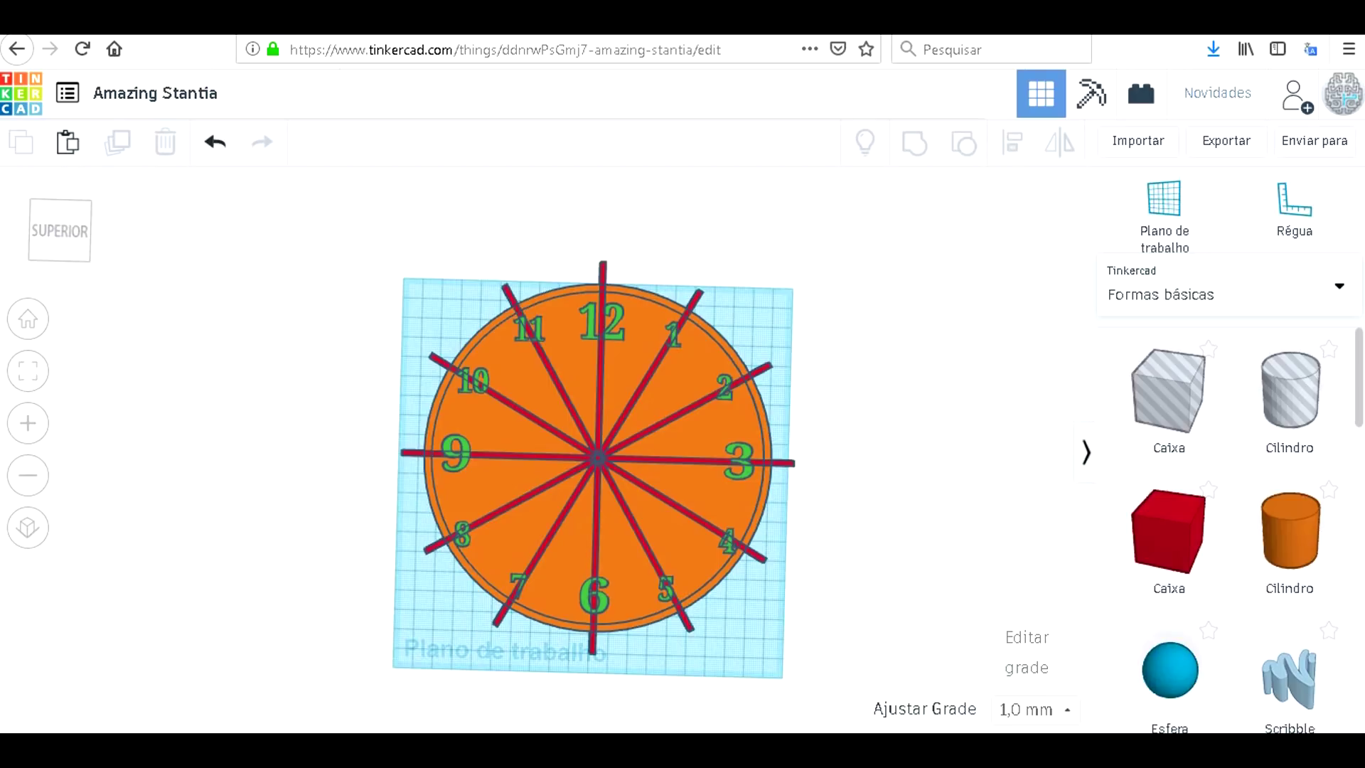
Delete all six red guide bars crossing the clock face, leaving the base and the twelve numbers.
click(597, 458)
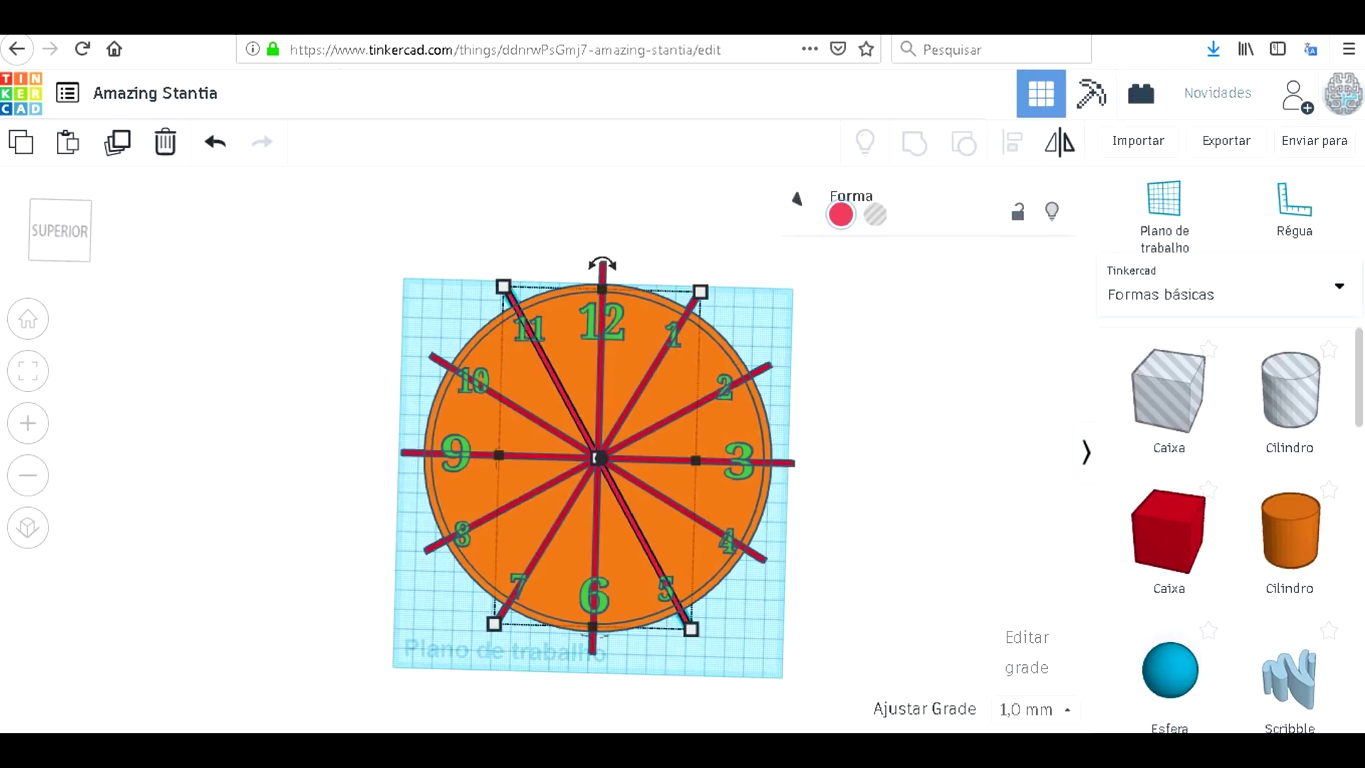
key(Delete)
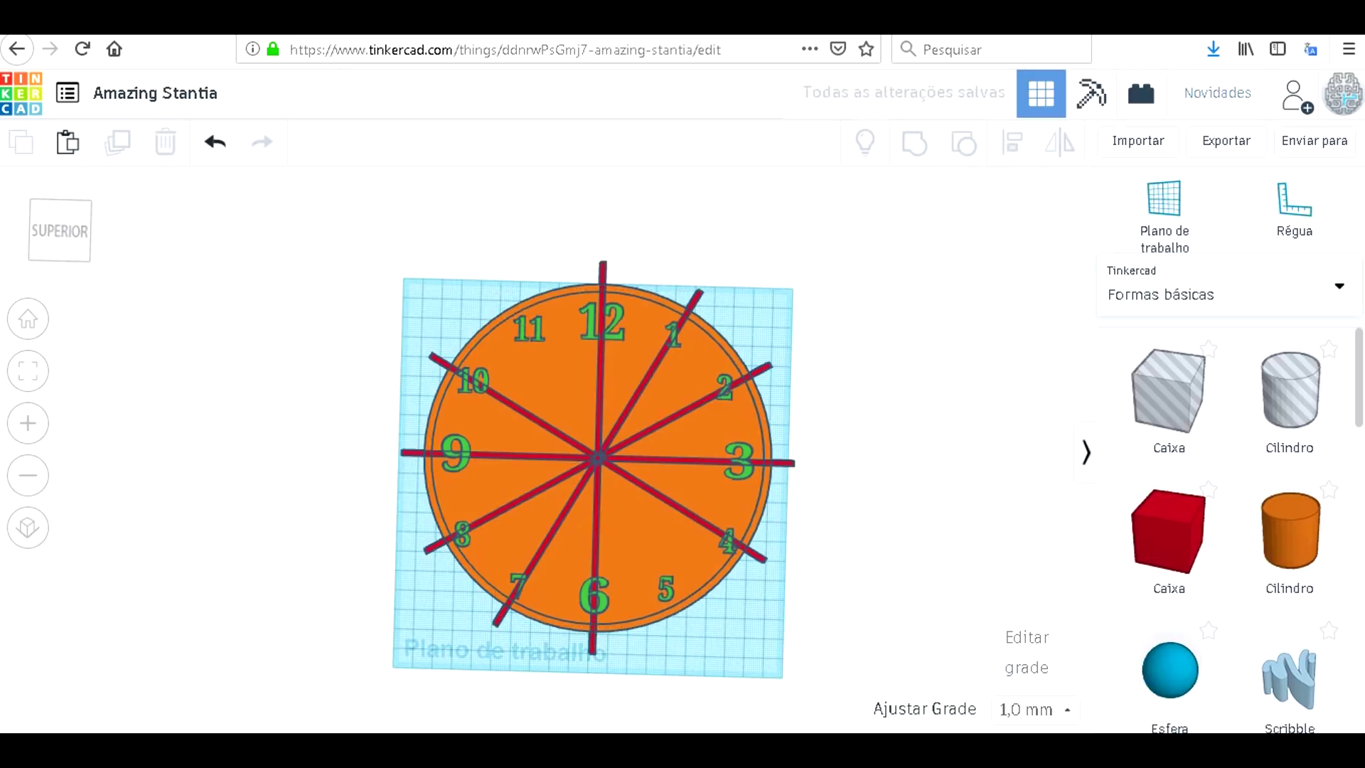
click(537, 419)
key(Delete)
click(512, 455)
key(Delete)
click(601, 370)
key(Delete)
click(661, 424)
key(Delete)
click(640, 390)
key(Delete)
Look through the basic shapes library and the list of shape categories.
scroll(1291, 412, down, 10)
scroll(1290, 490, down, 3)
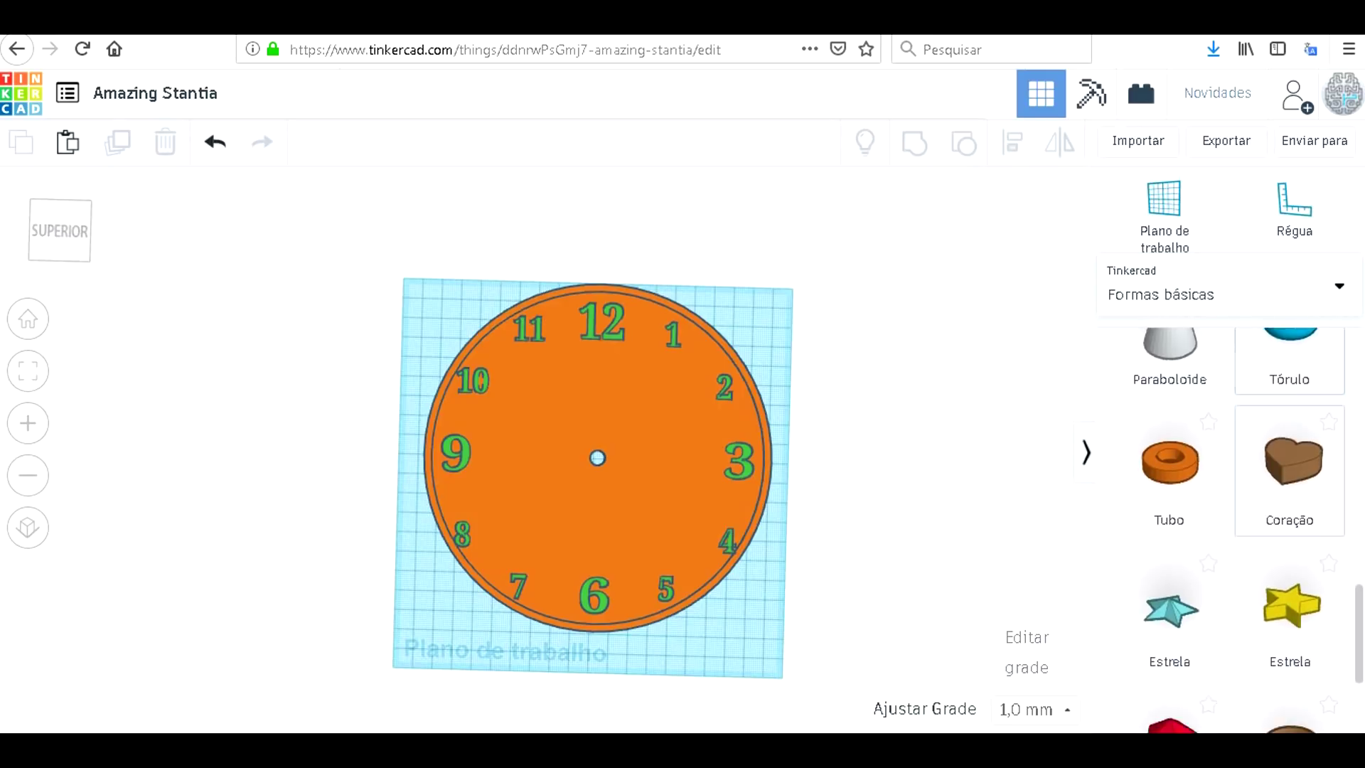
scroll(1290, 490, down, 2)
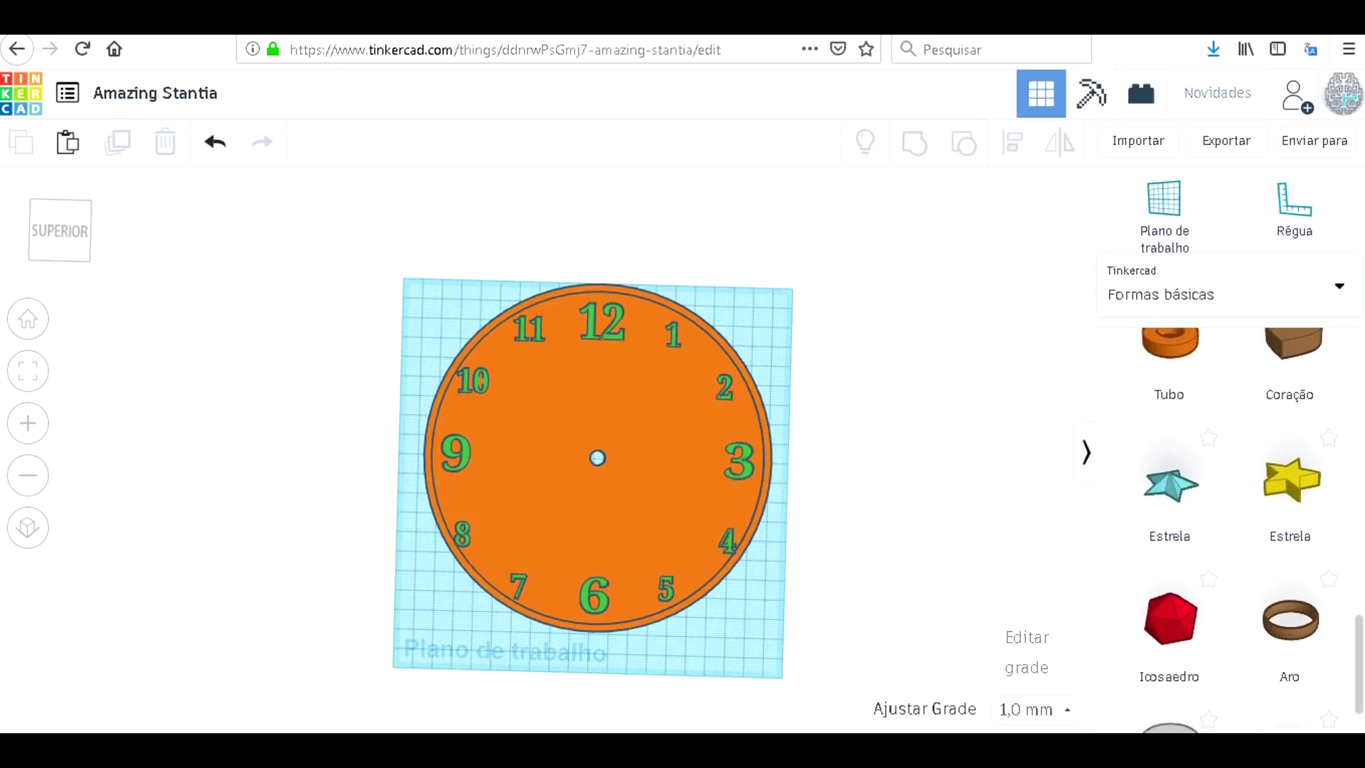
scroll(1290, 512, down, 2)
scroll(1290, 511, up, 5)
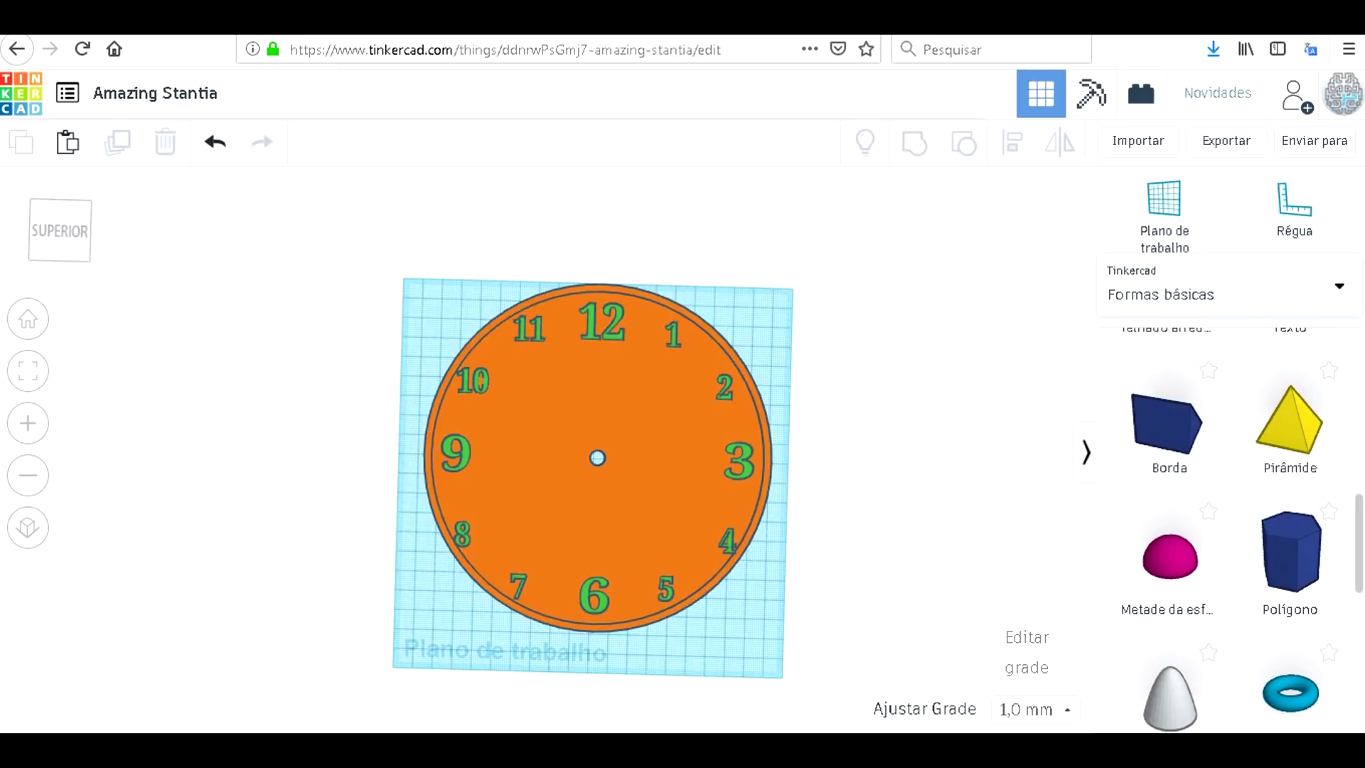
click(1339, 286)
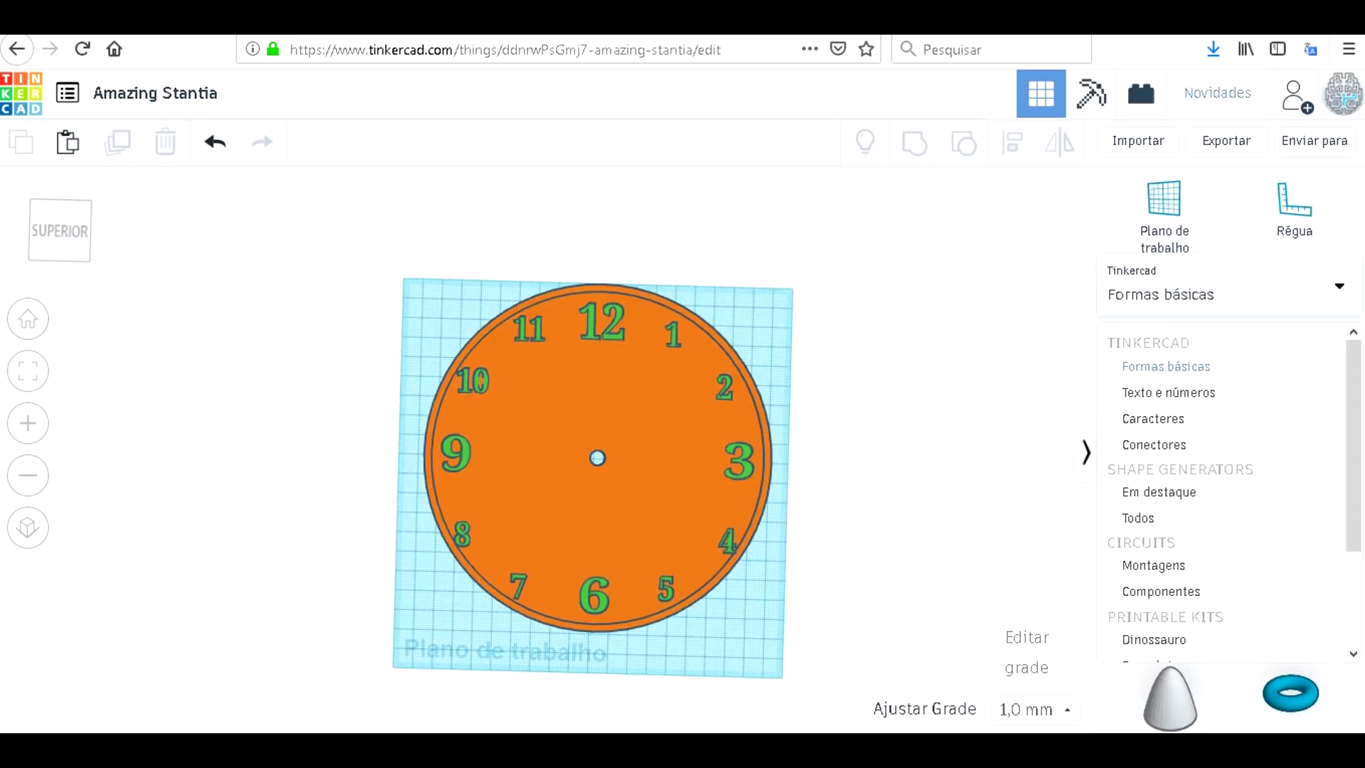
click(1339, 285)
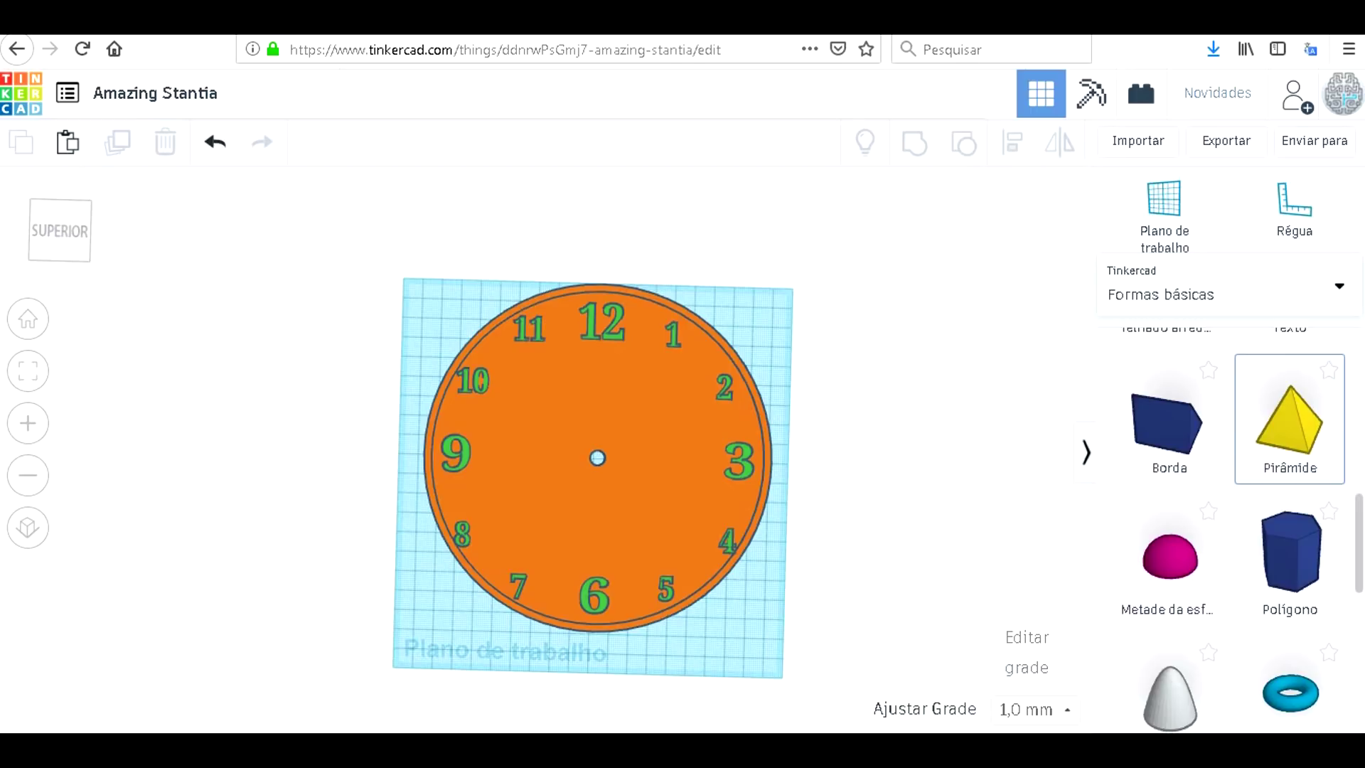
scroll(1289, 420, down, 5)
scroll(1289, 455, down, 1)
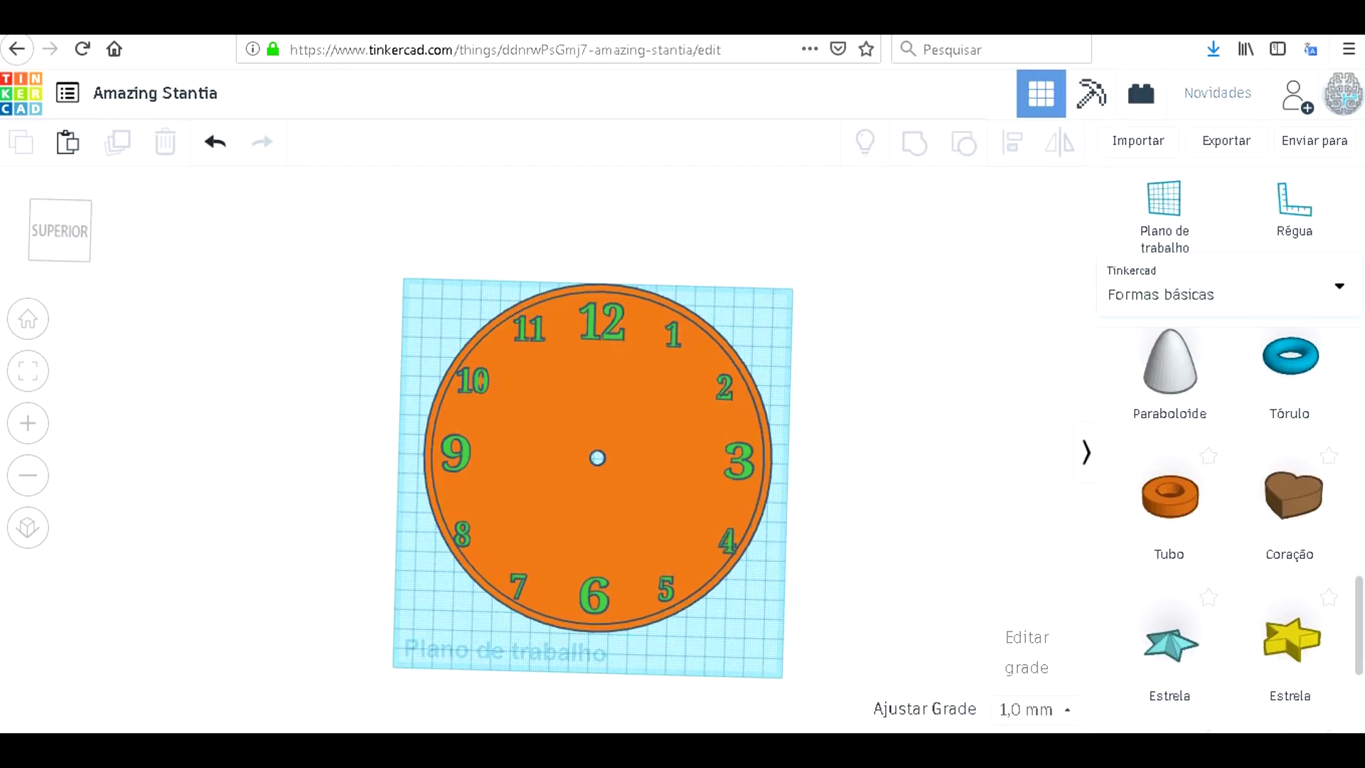
scroll(1169, 497, up, 15)
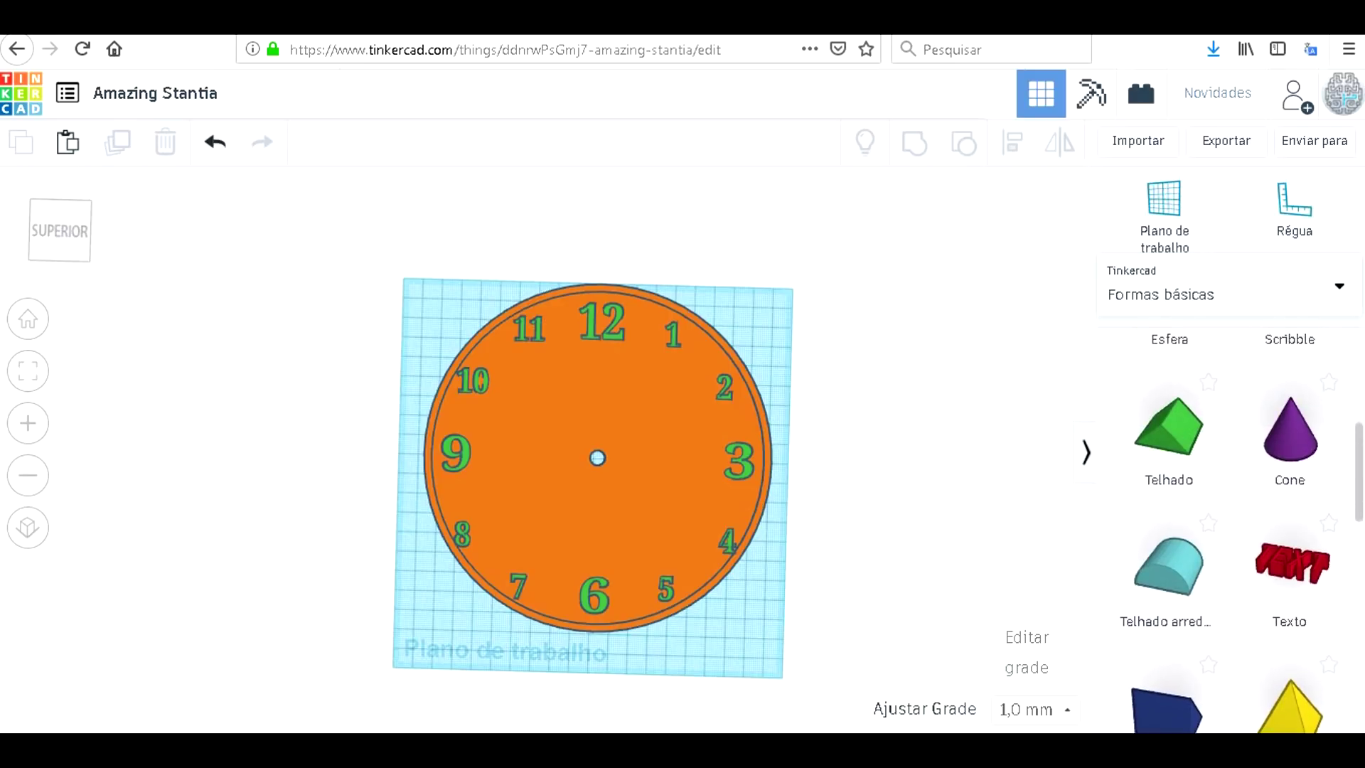
scroll(1229, 529, up, 1)
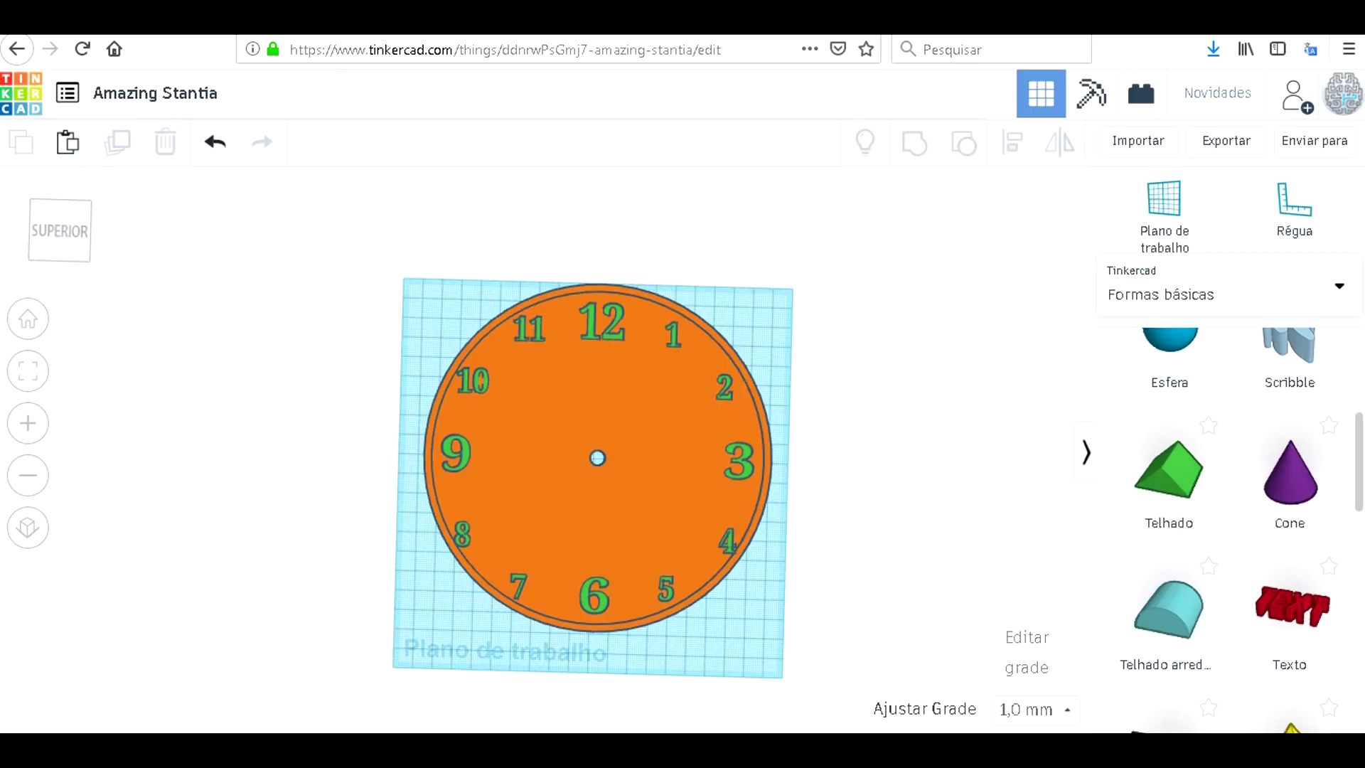
drag(597, 458, 862, 368)
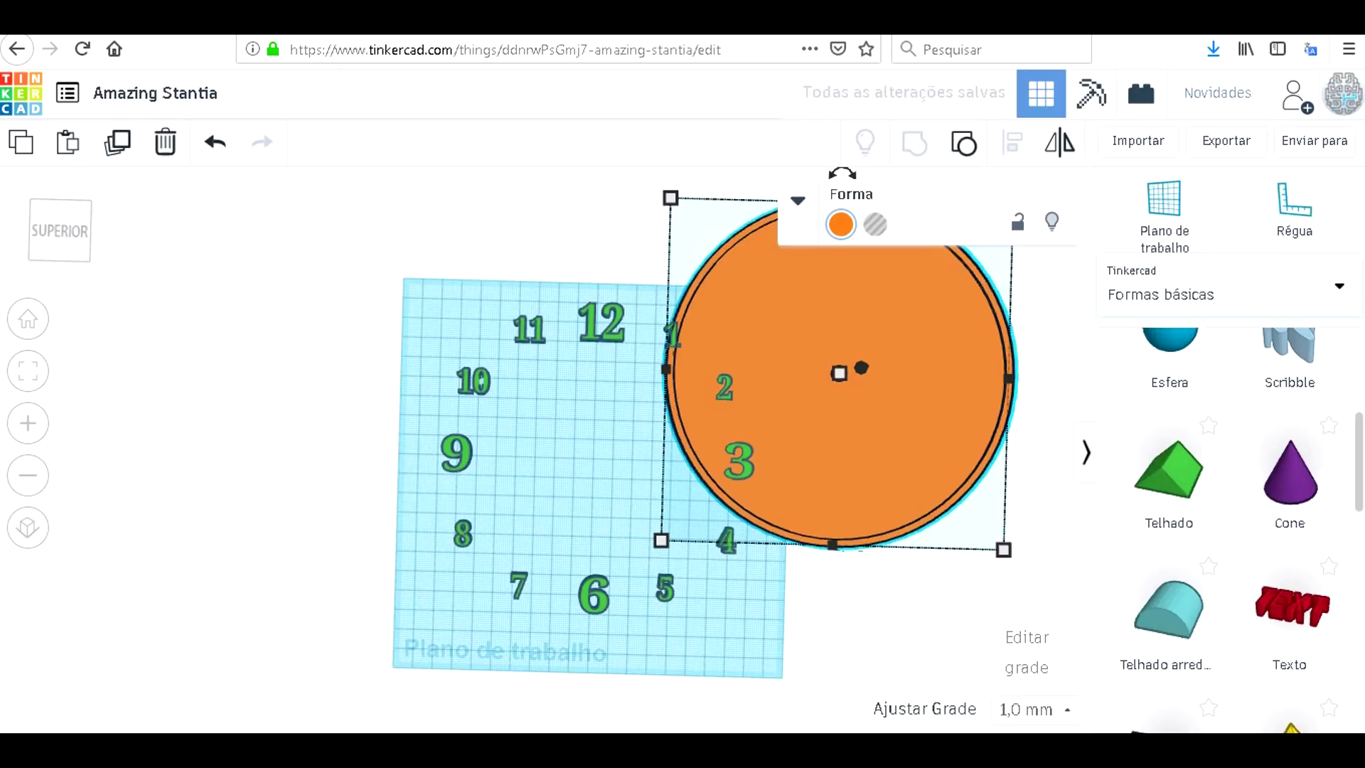
key(ctrl+z)
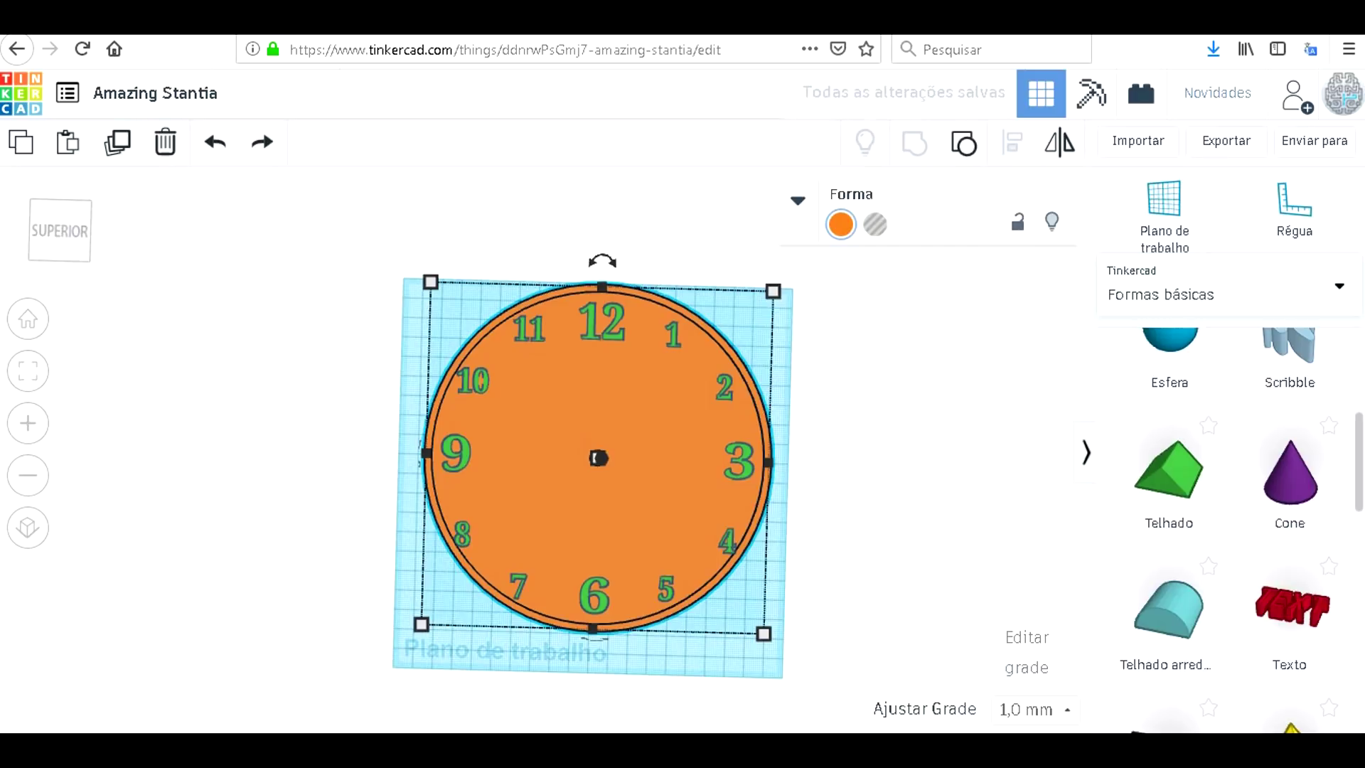
key(Escape)
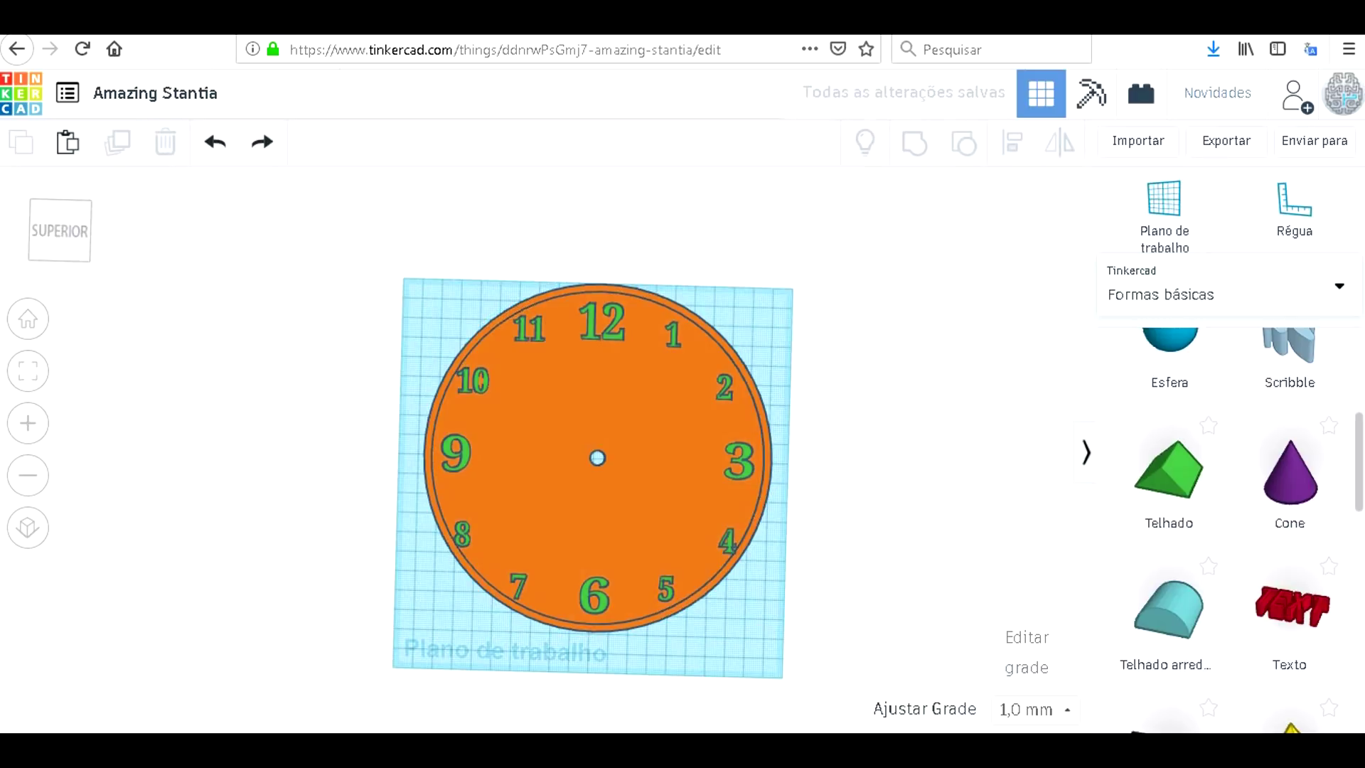
Group the clock base with all twelve numbers and move the group about 3 mm left and 9.5 mm down.
drag(310, 213, 805, 650)
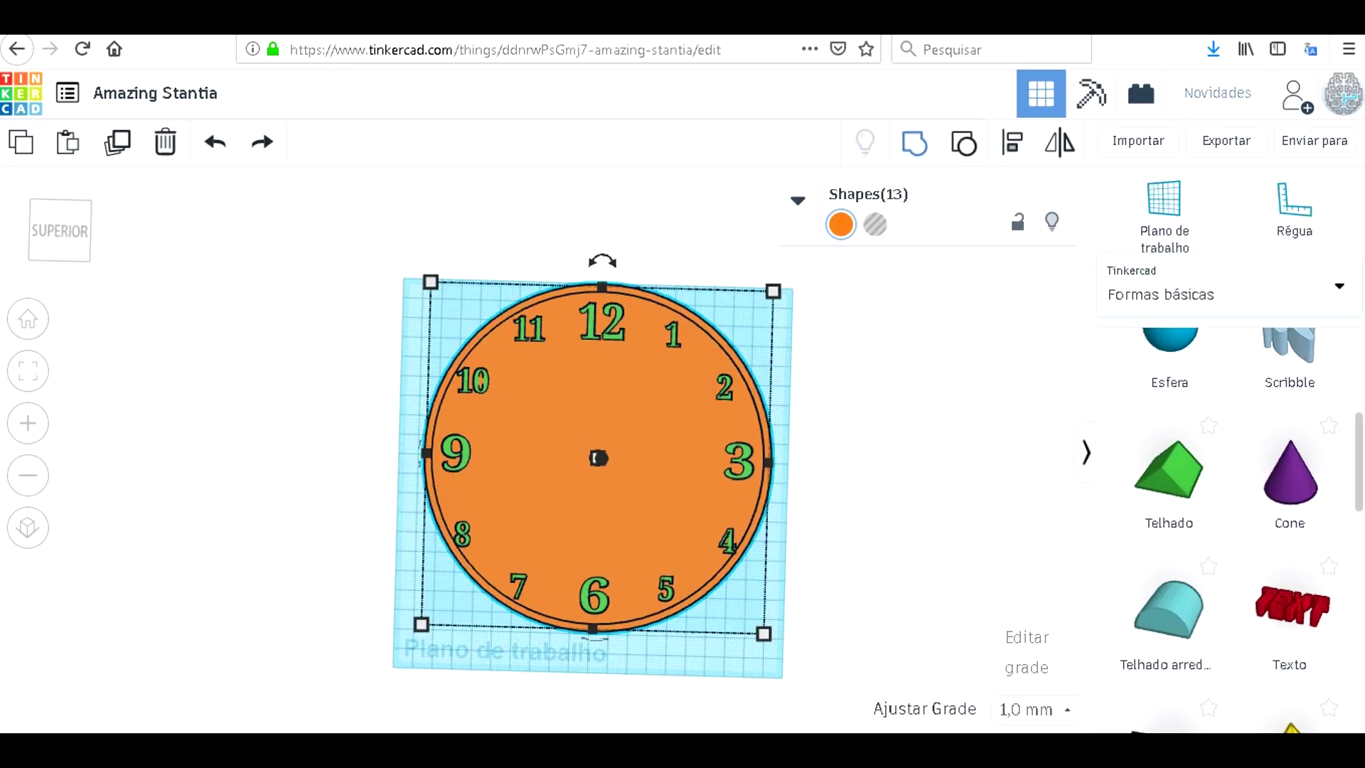
click(915, 142)
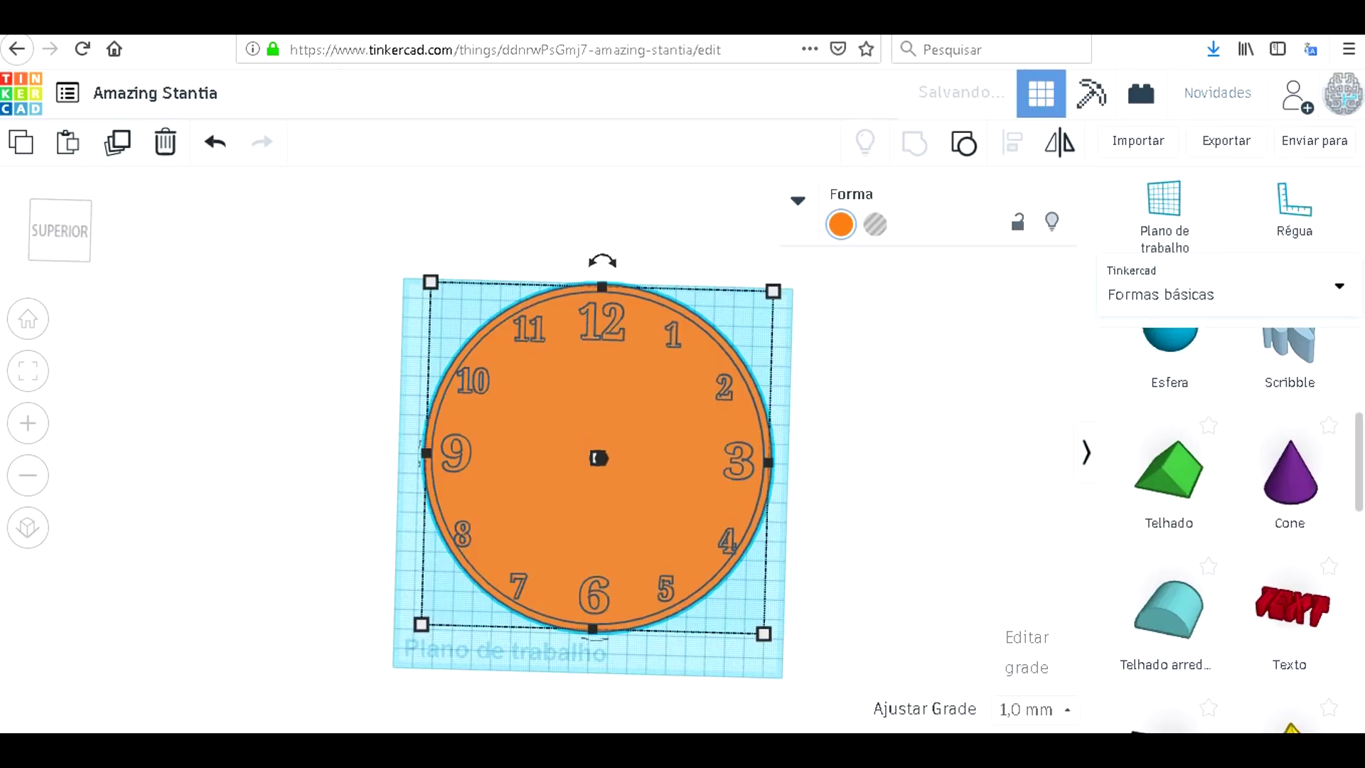
mouse_move(599, 458)
mouse_down()
mouse_move(484, 458)
mouse_move(682, 576)
mouse_move(399, 476)
mouse_move(534, 274)
mouse_move(612, 540)
mouse_move(592, 477)
mouse_up()
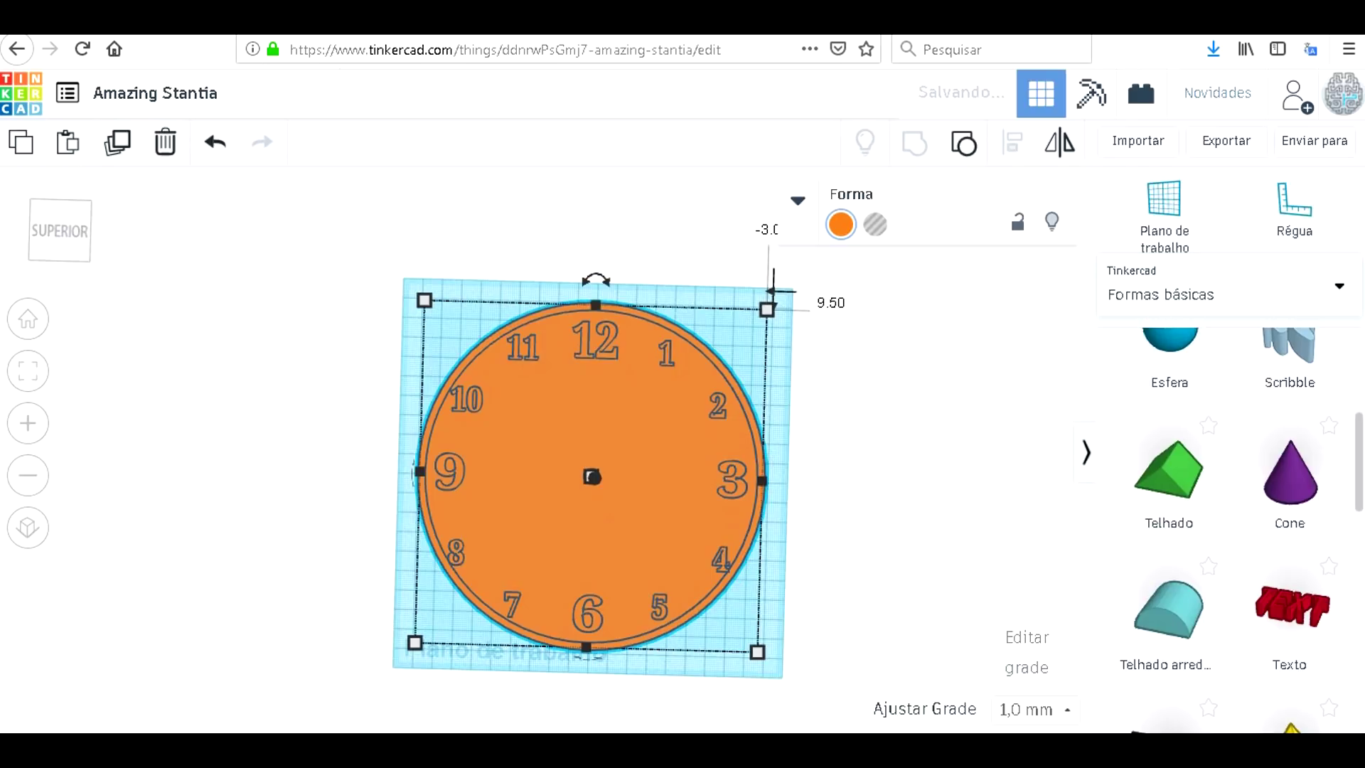
Turn on the Multicolorido option for the grouped clock, and switch Transparente on and back off.
click(840, 224)
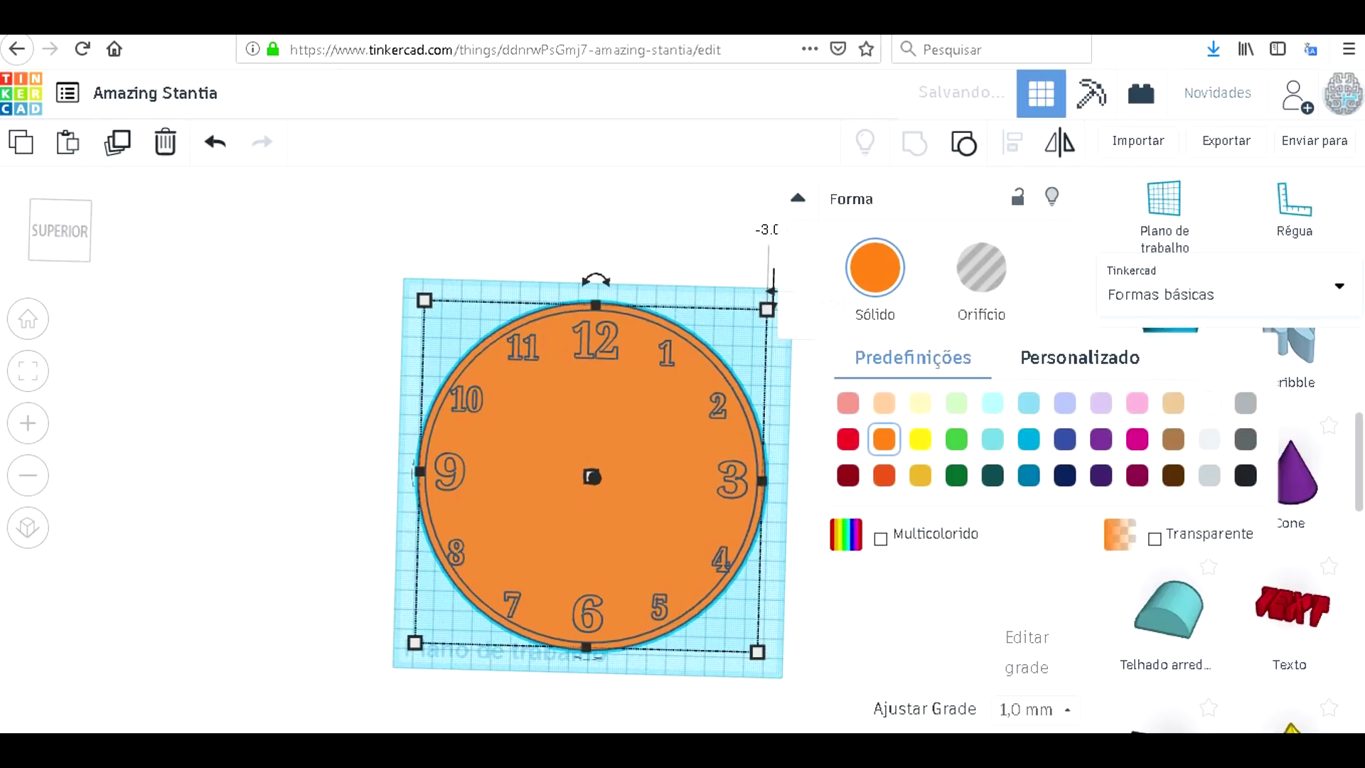
click(880, 538)
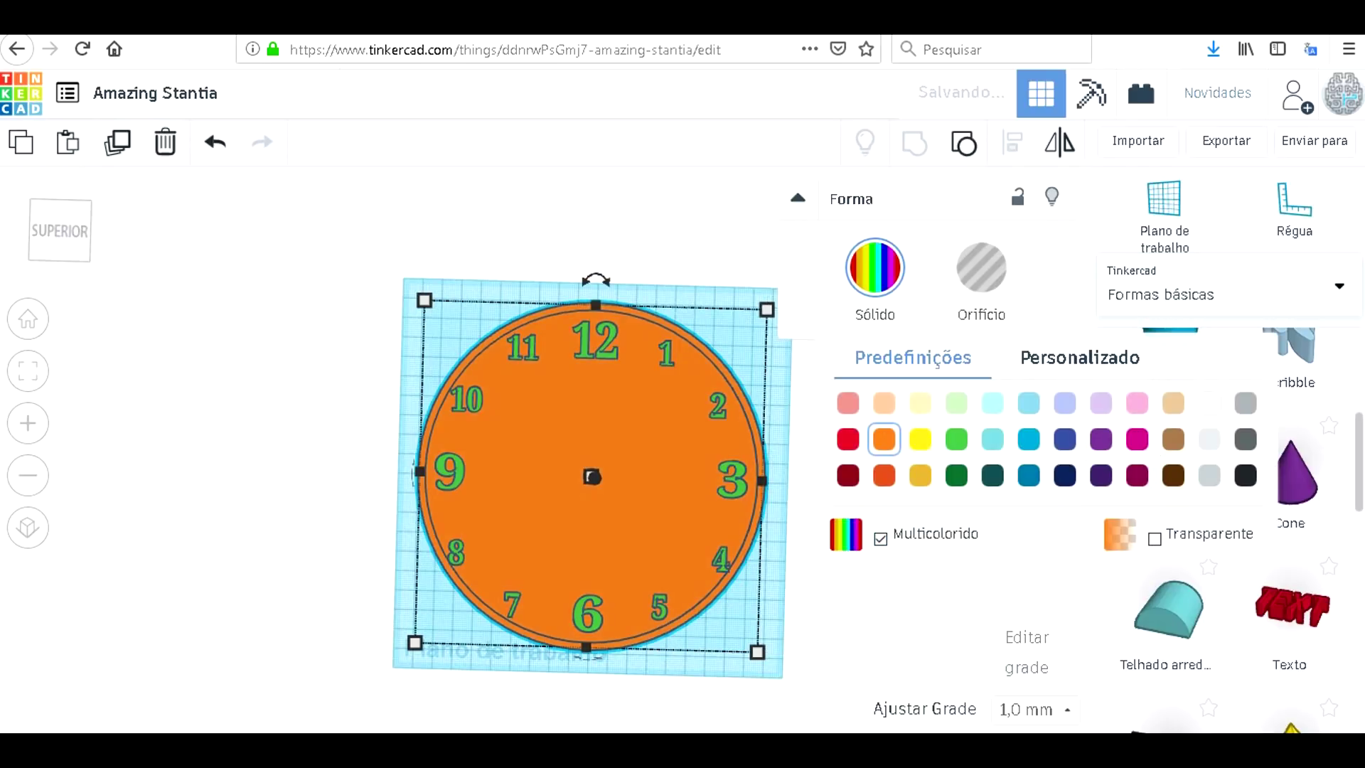
click(1154, 539)
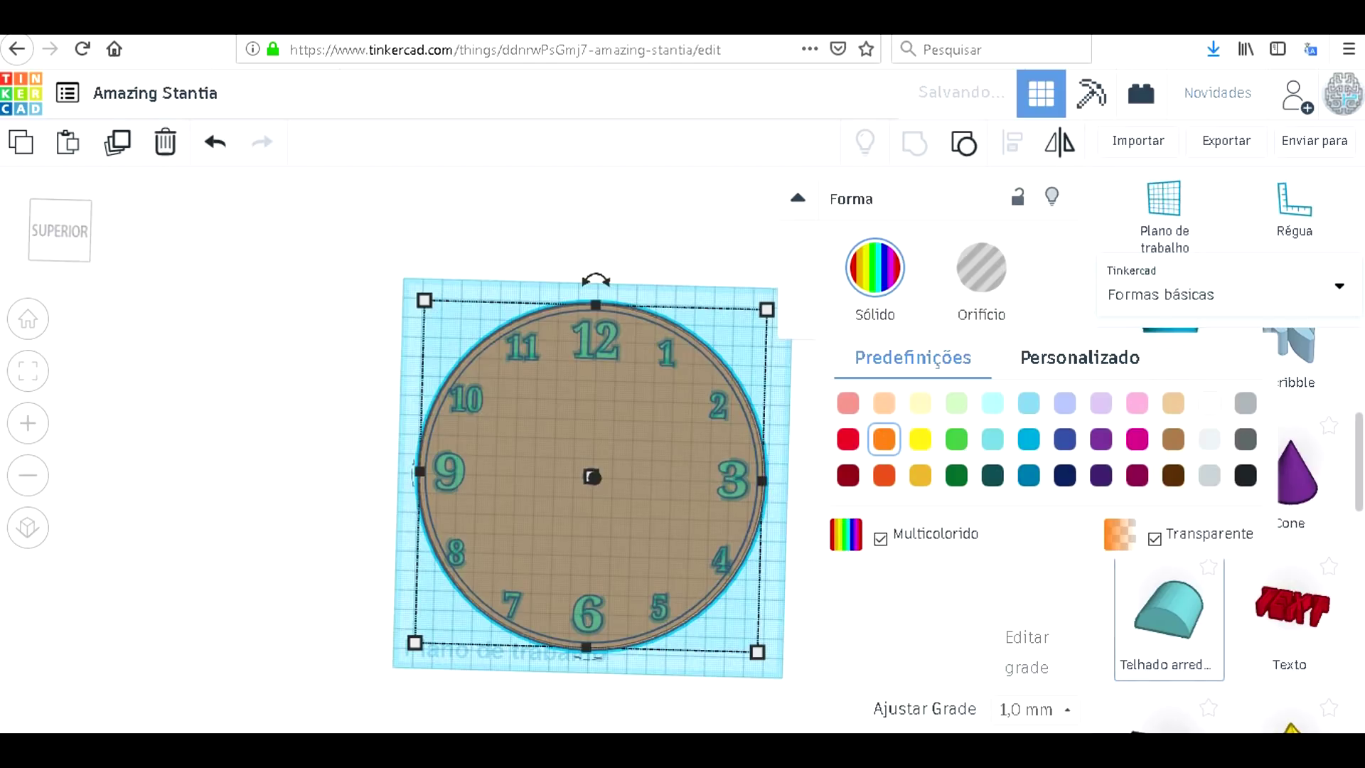
click(1155, 539)
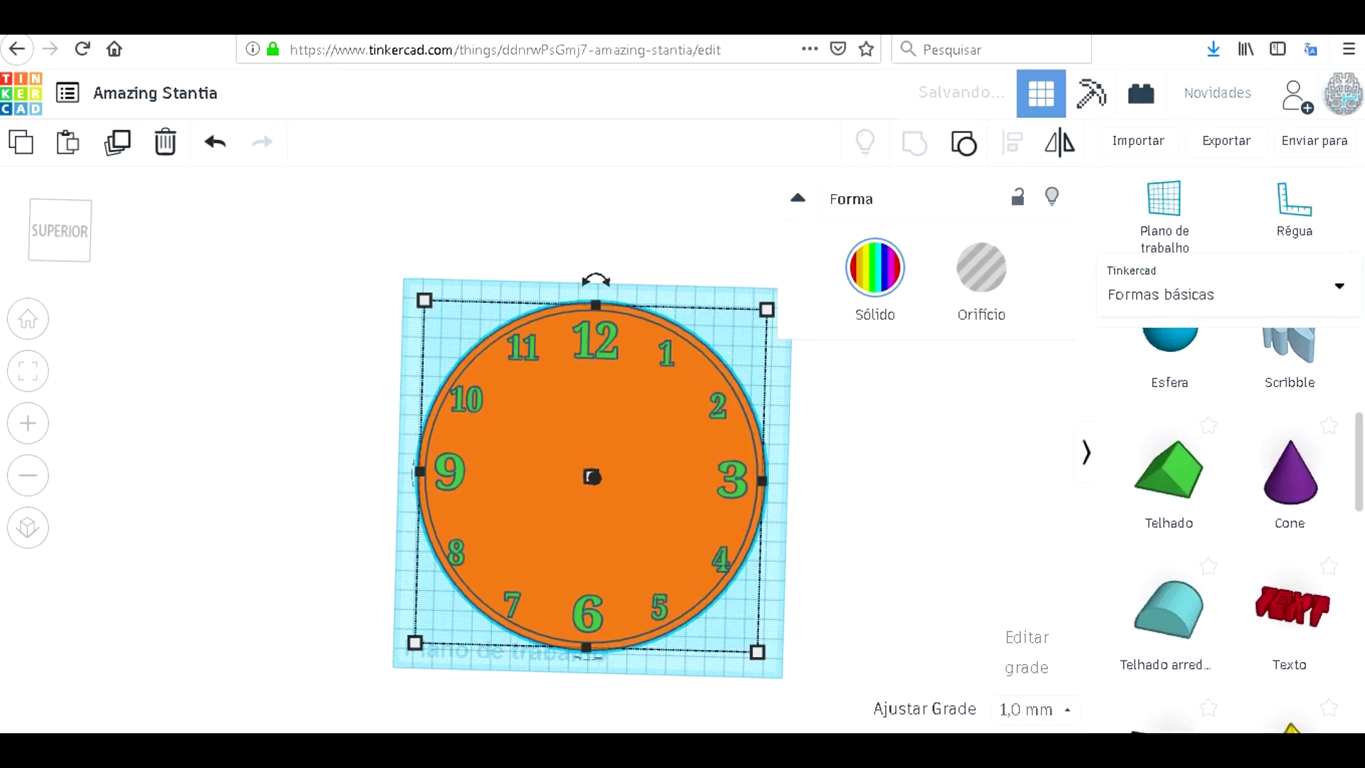
Rename the design as Relógio and export it as an STL file.
click(155, 93)
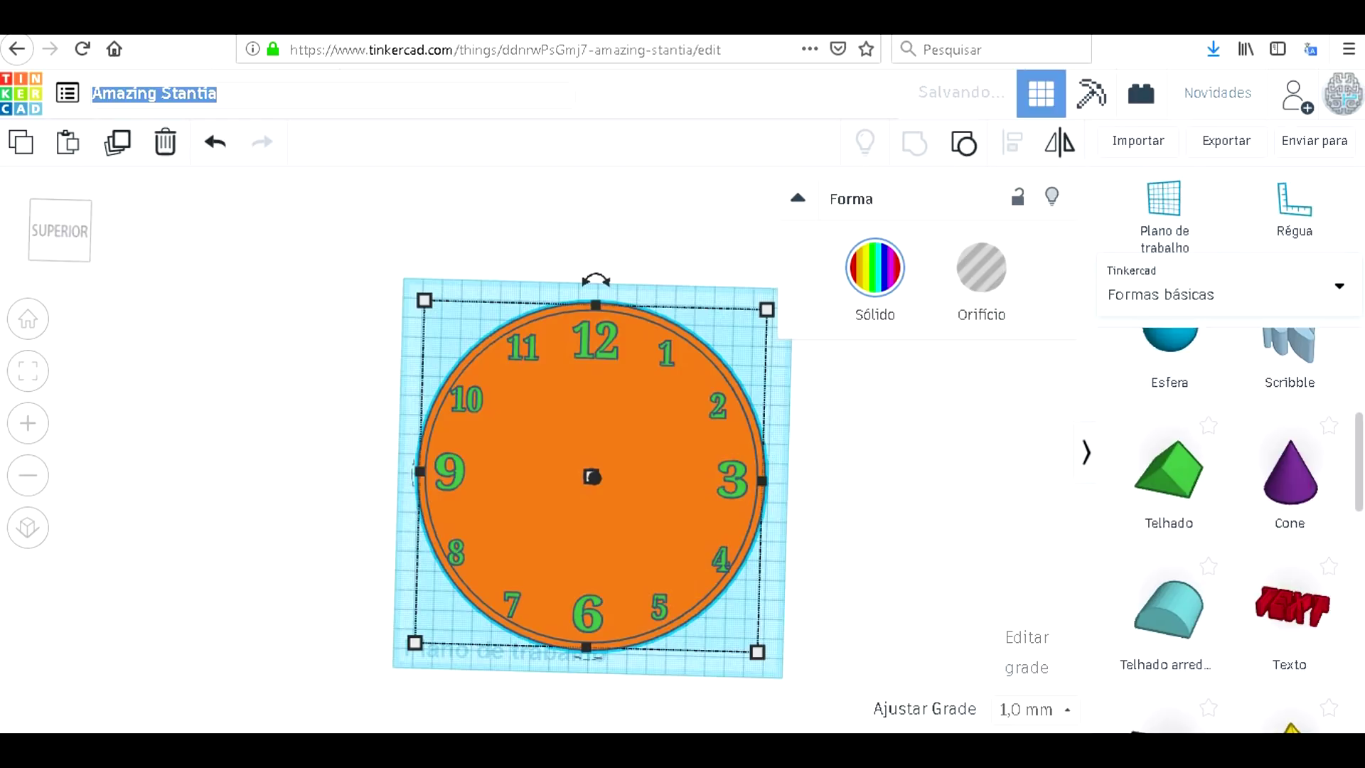
text(Rel[og)
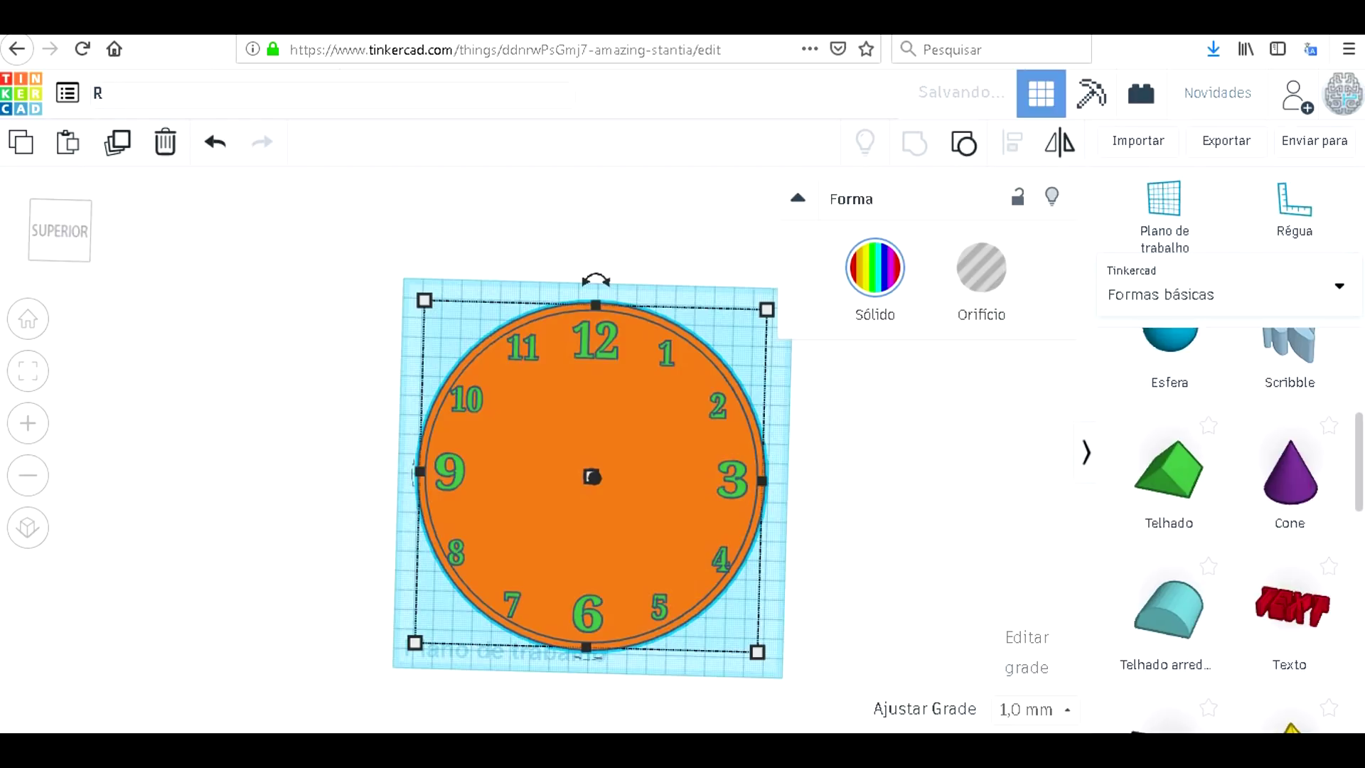
text(io)
key(Return)
click(1226, 140)
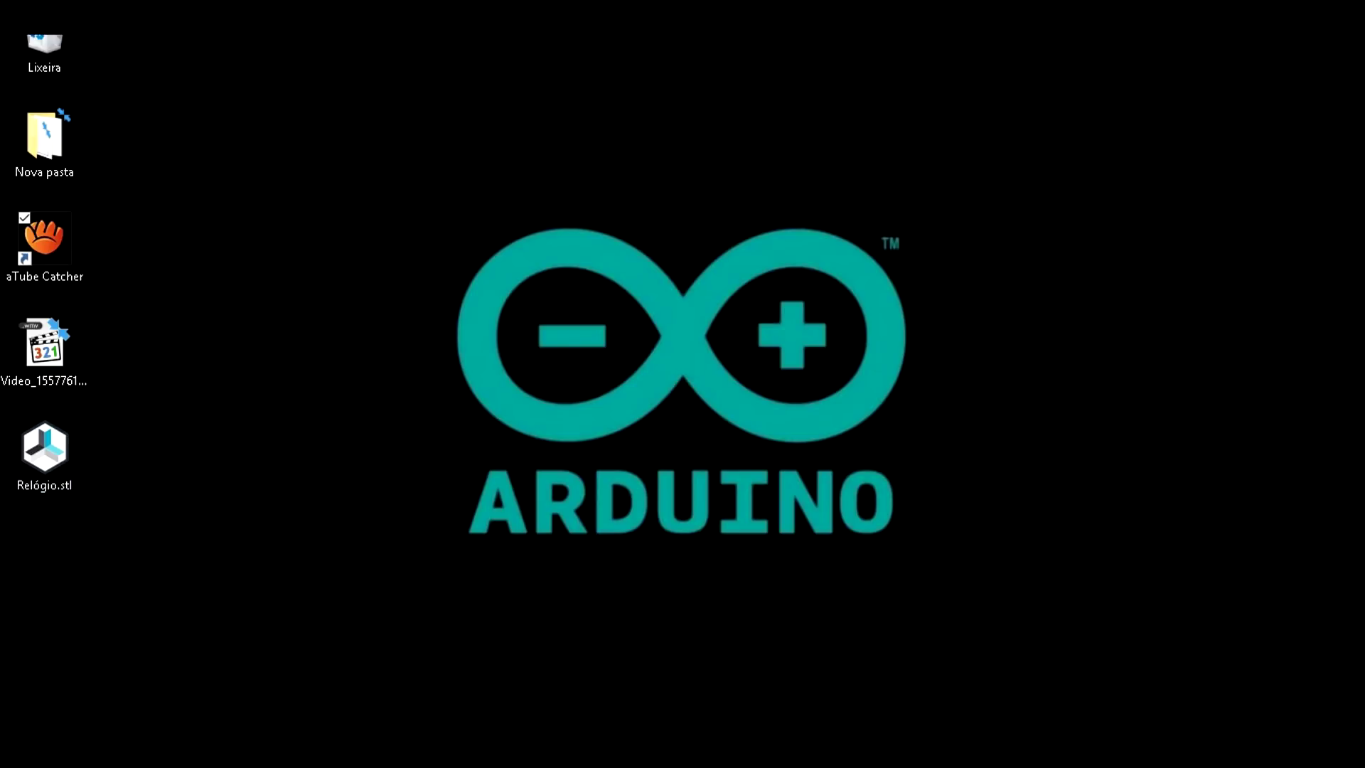
Open the exported Relógio.stl from the desktop in Repetier-Host and repair the clock model's non-manifold mesh.
click(44, 448)
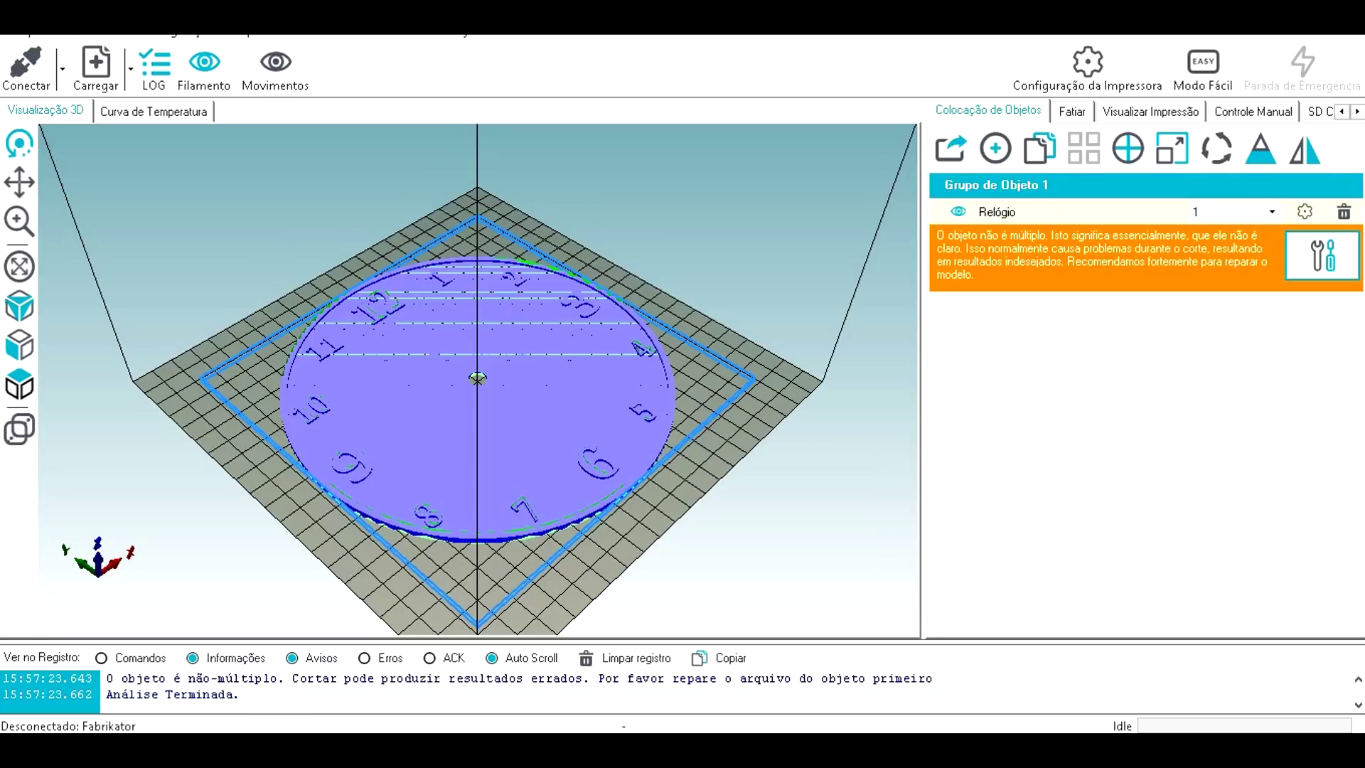
drag(540, 341, 419, 380)
scroll(418, 325, up, 4)
scroll(420, 381, down, 4)
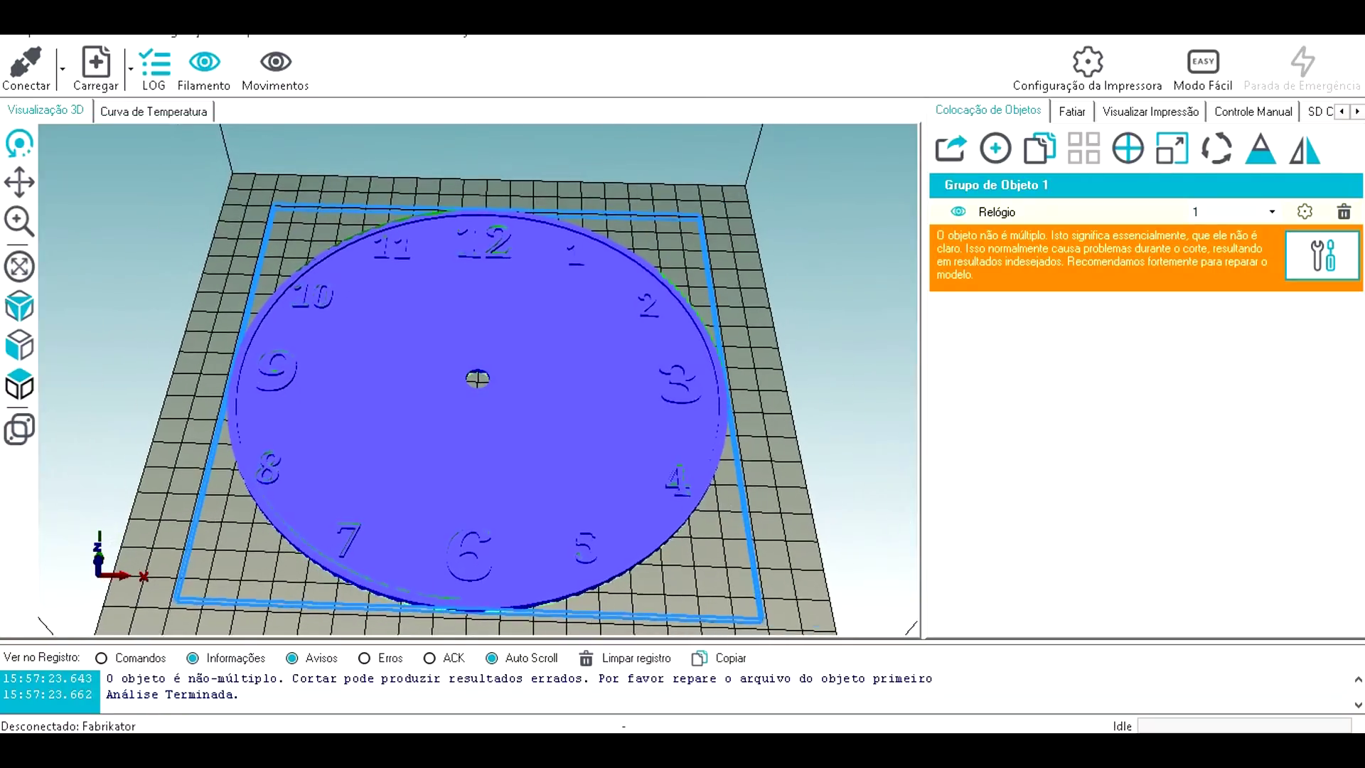
click(1322, 255)
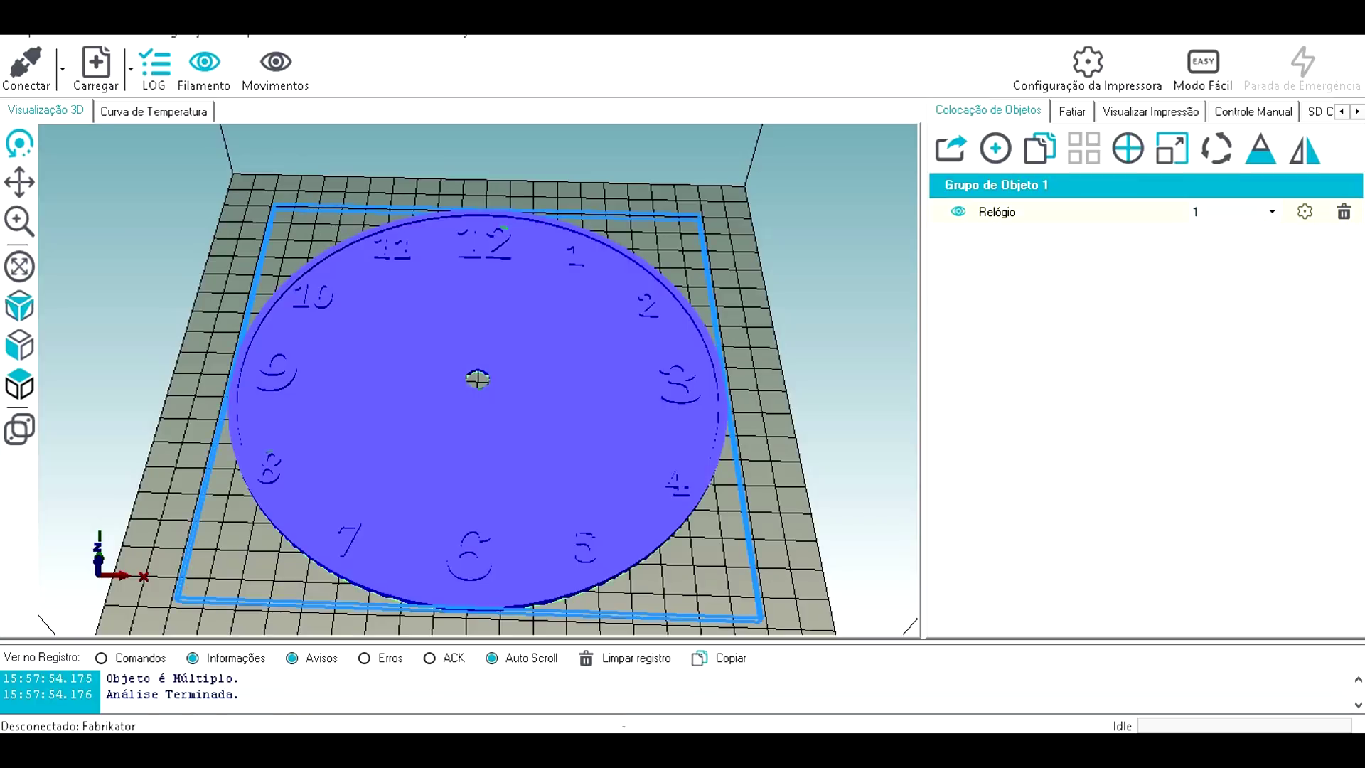
Slice the clock with CuraEngine and inspect the generated toolpaths around the central hole and over the whole face.
click(1072, 112)
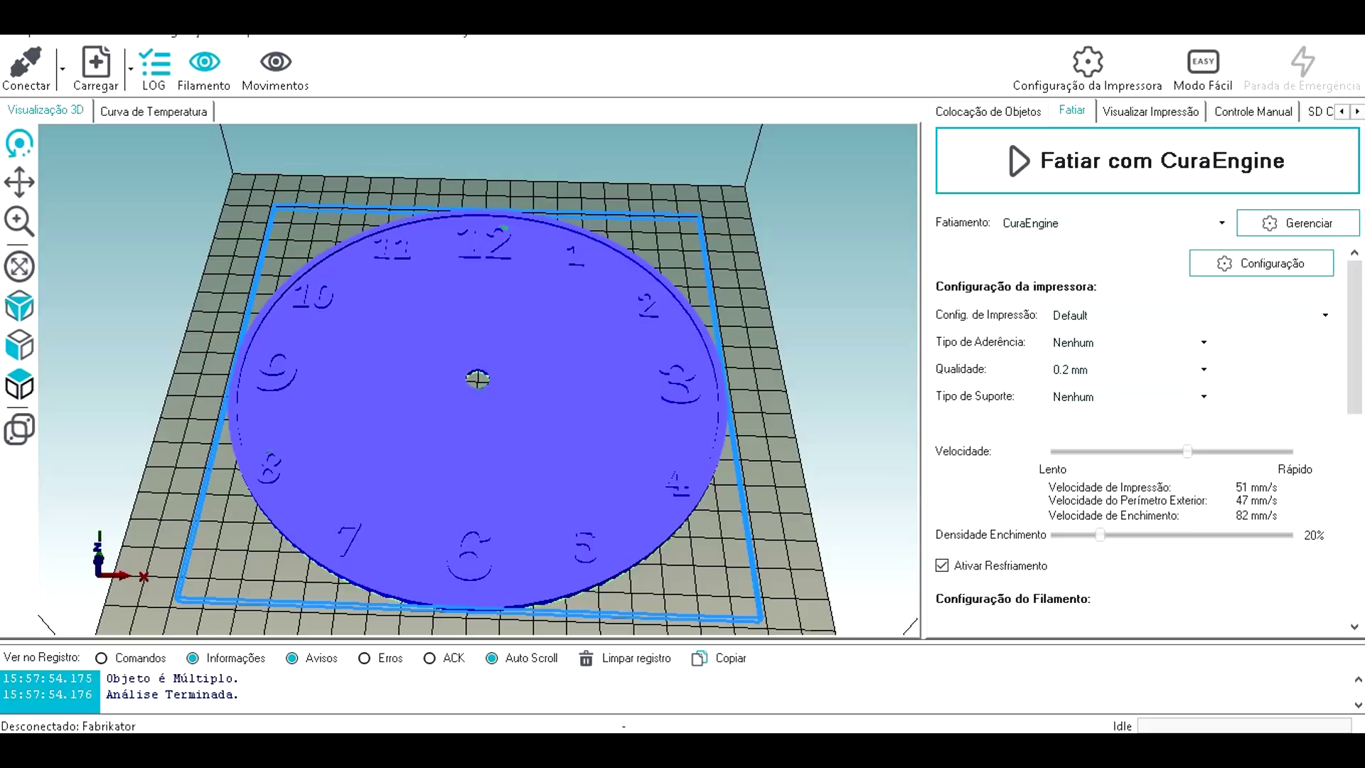
click(1147, 161)
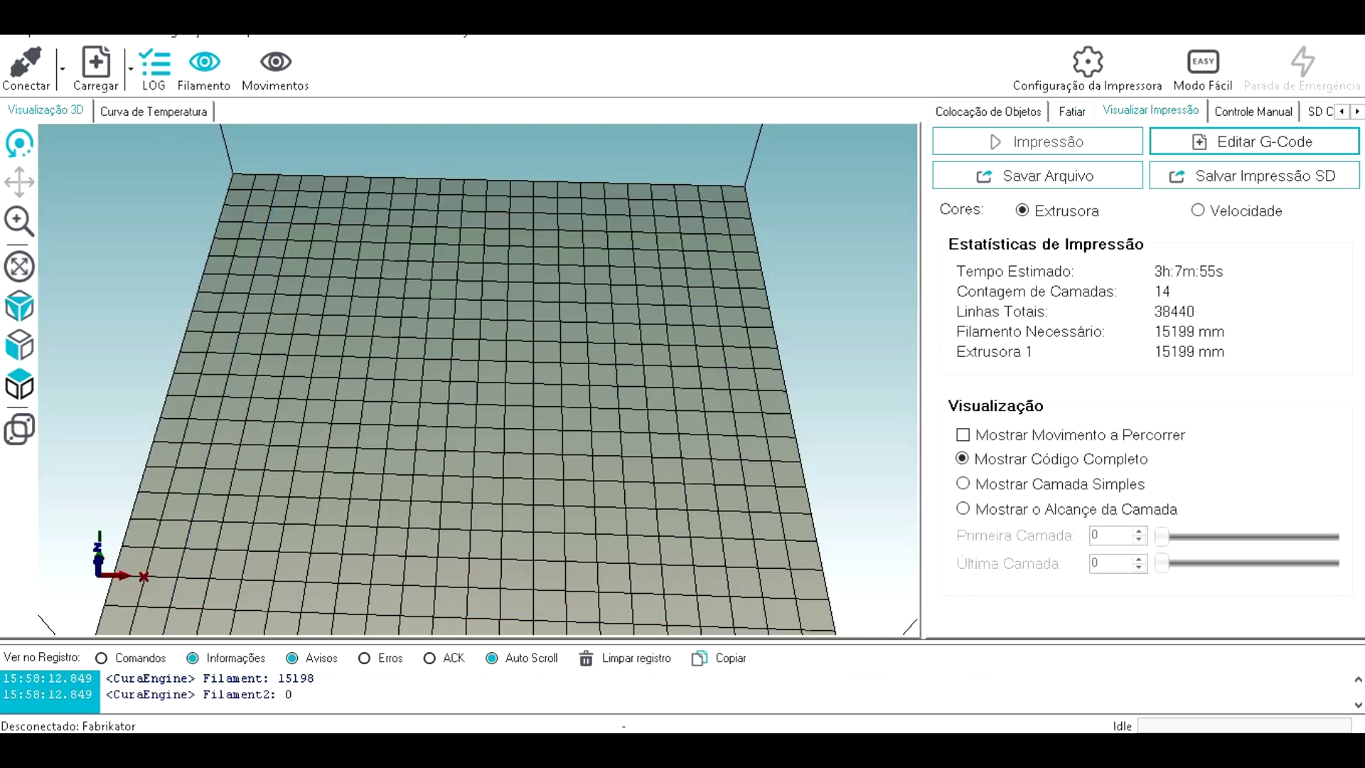
scroll(478, 380, up, 10)
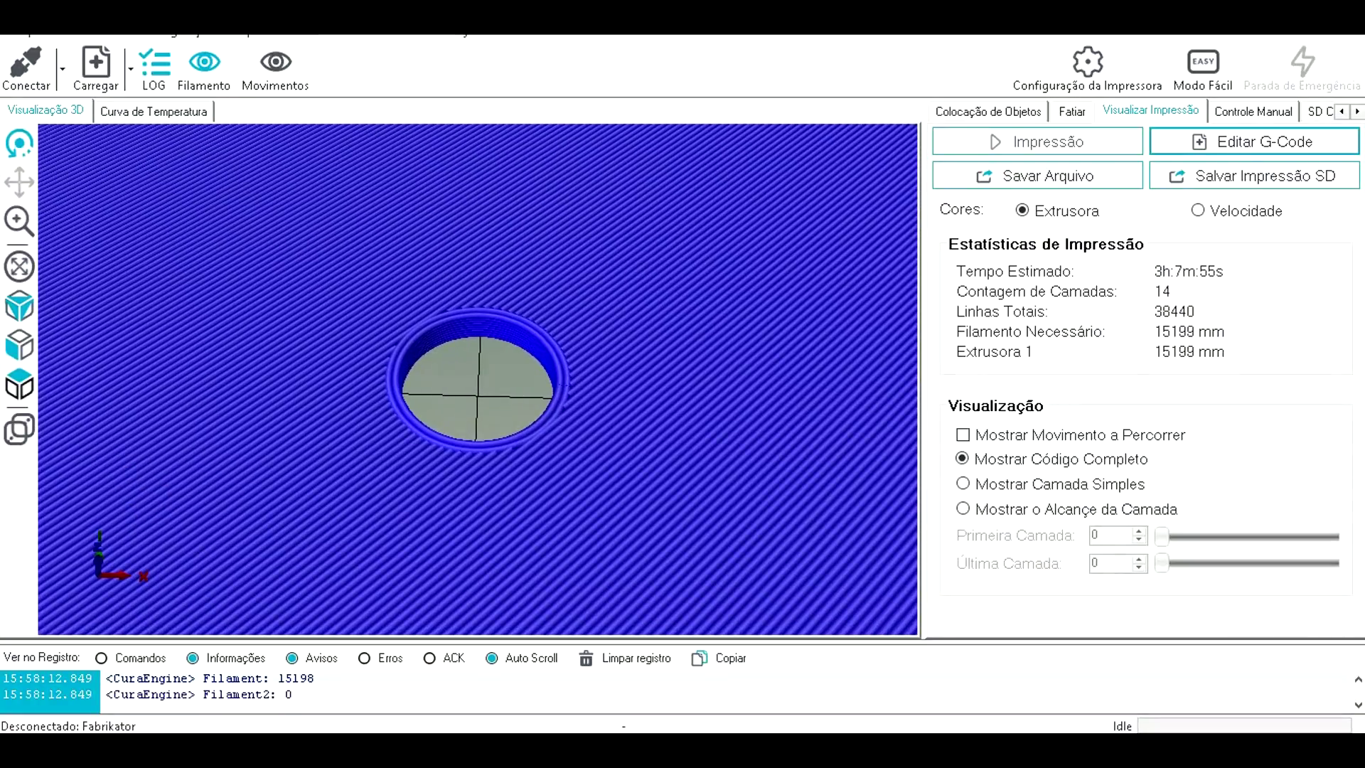
scroll(478, 380, down, 8)
drag(478, 380, 489, 462)
scroll(490, 391, down, 5)
scroll(489, 462, down, 2)
Limit the print preview to a layer range and step the first and last layers together up to 14, examining the layers.
click(963, 509)
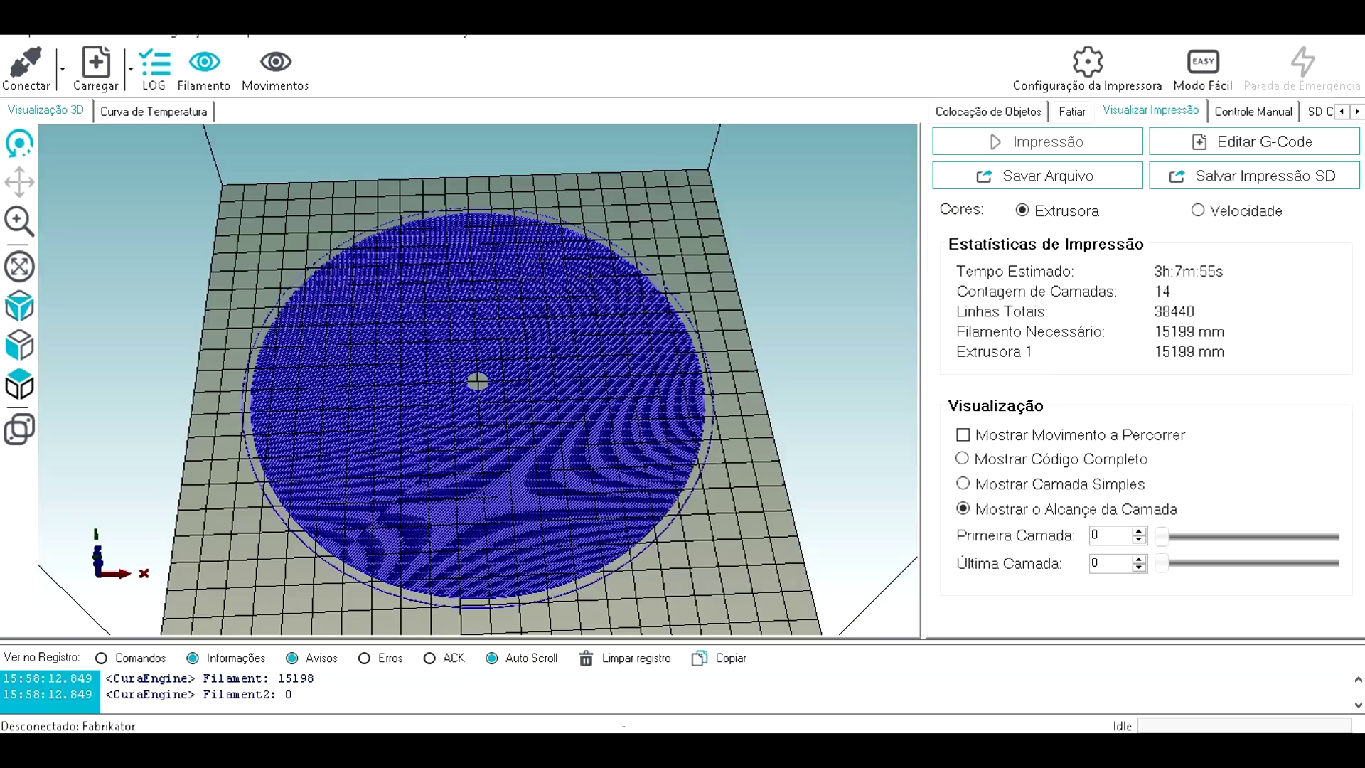
scroll(1093, 535, up, 5)
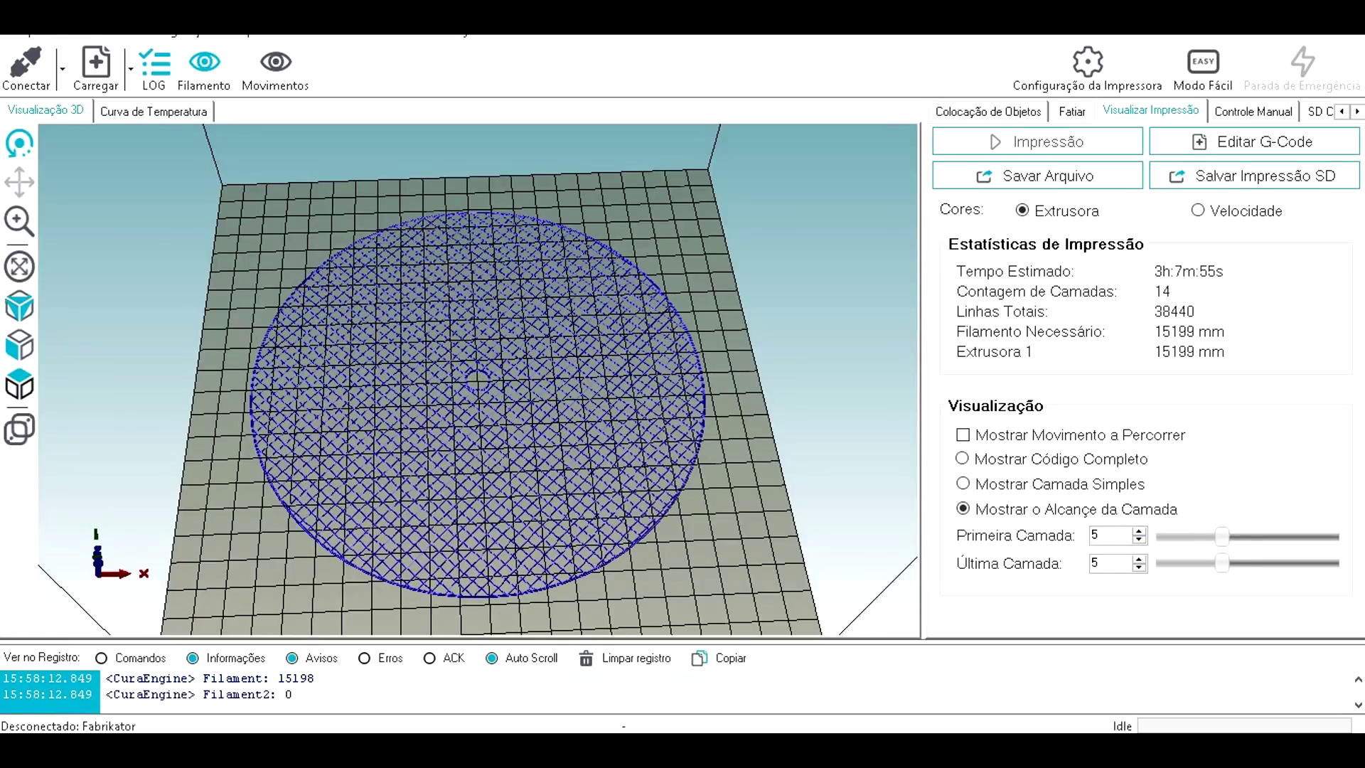
scroll(1093, 534, up, 2)
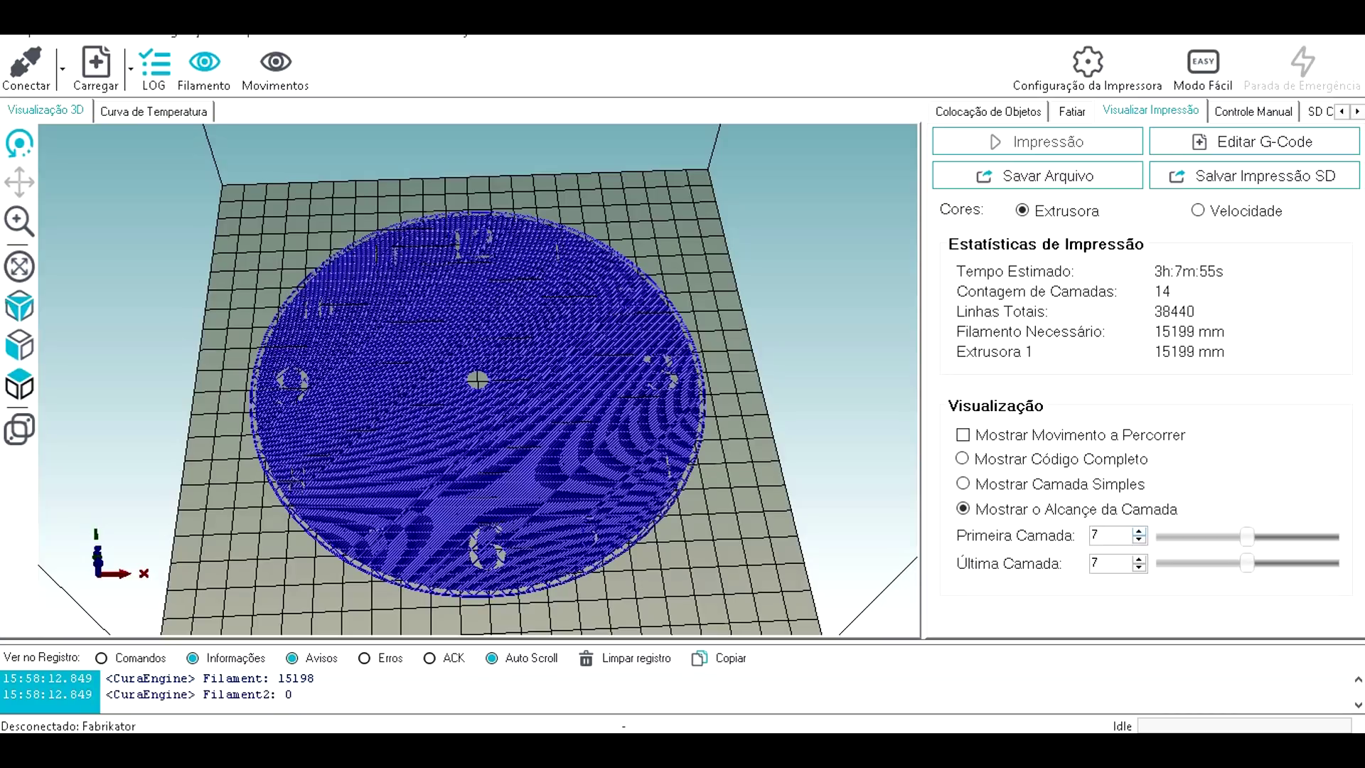
scroll(1093, 535, up, 1)
scroll(1094, 535, up, 1)
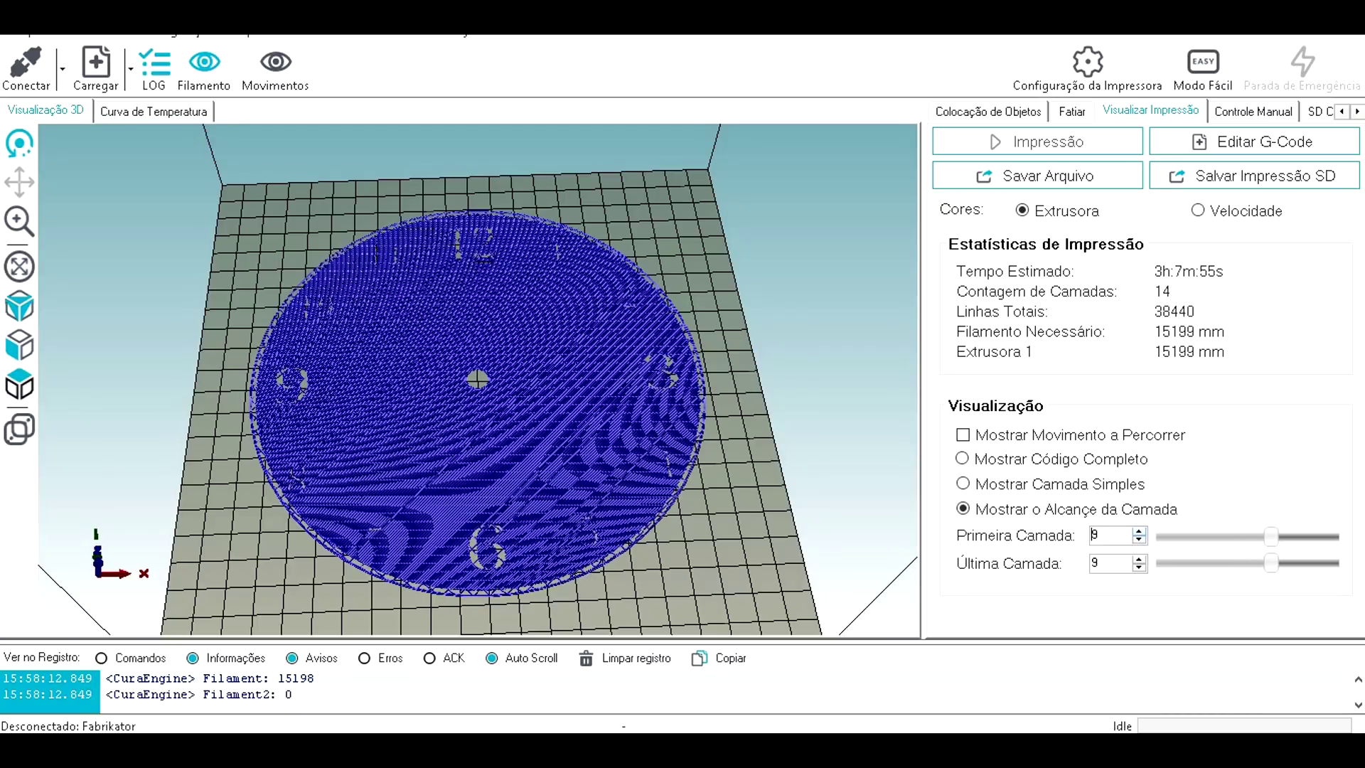
scroll(1094, 535, up, 1)
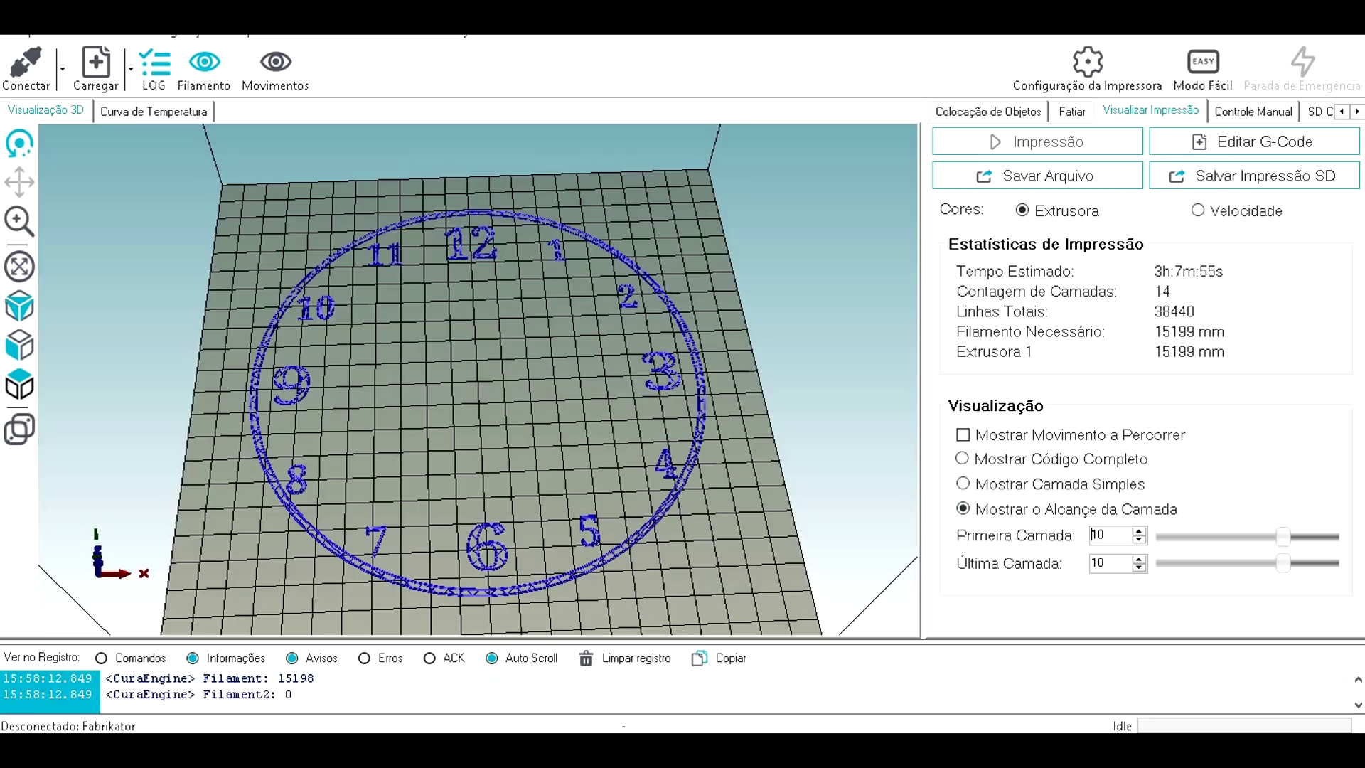
key(Up)
key(Up)
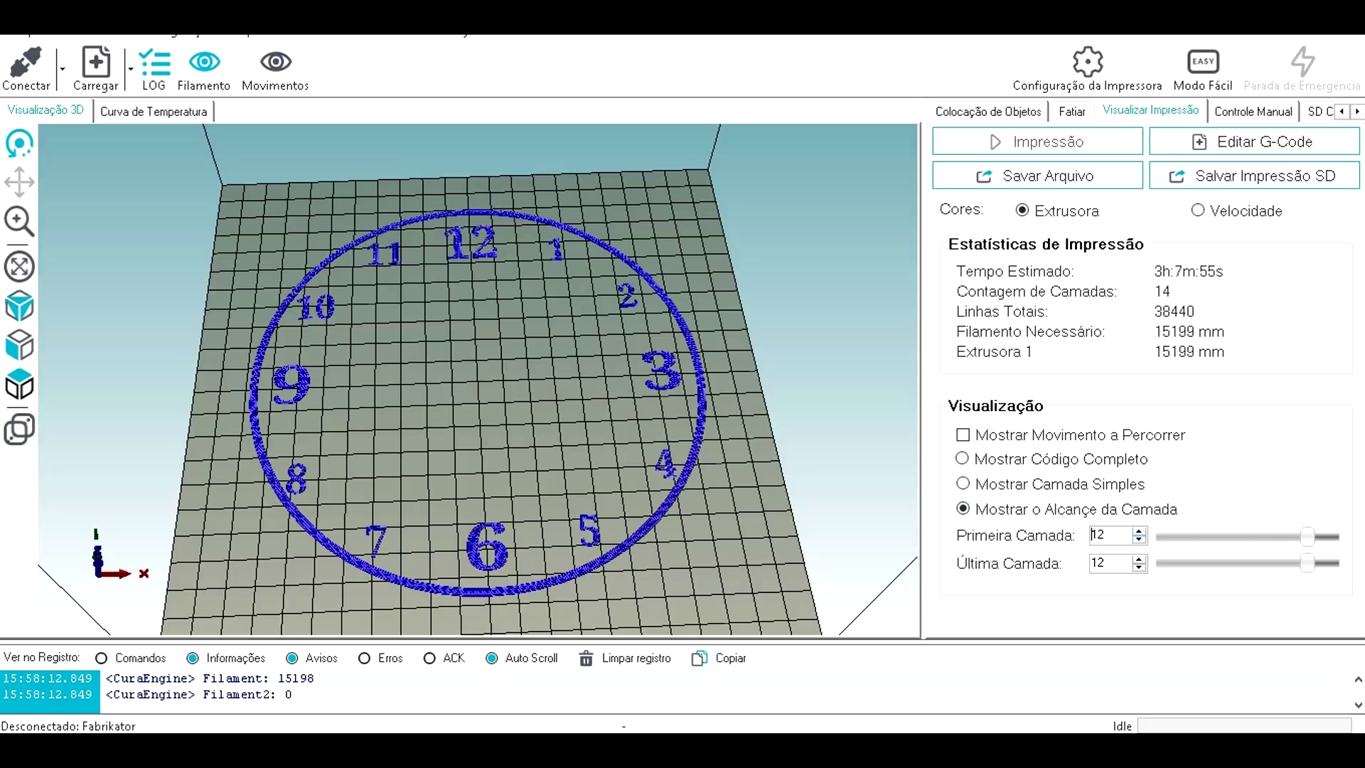
key(Up)
key(Up)
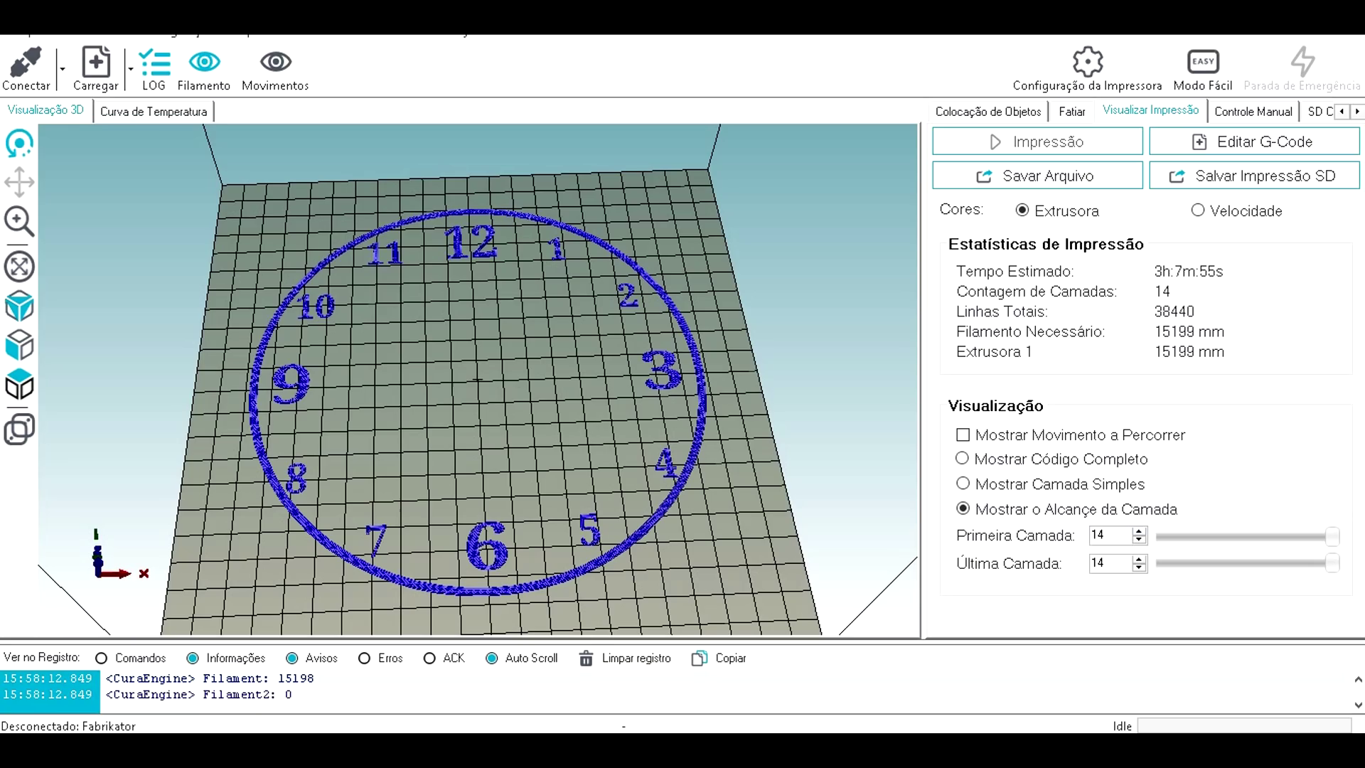